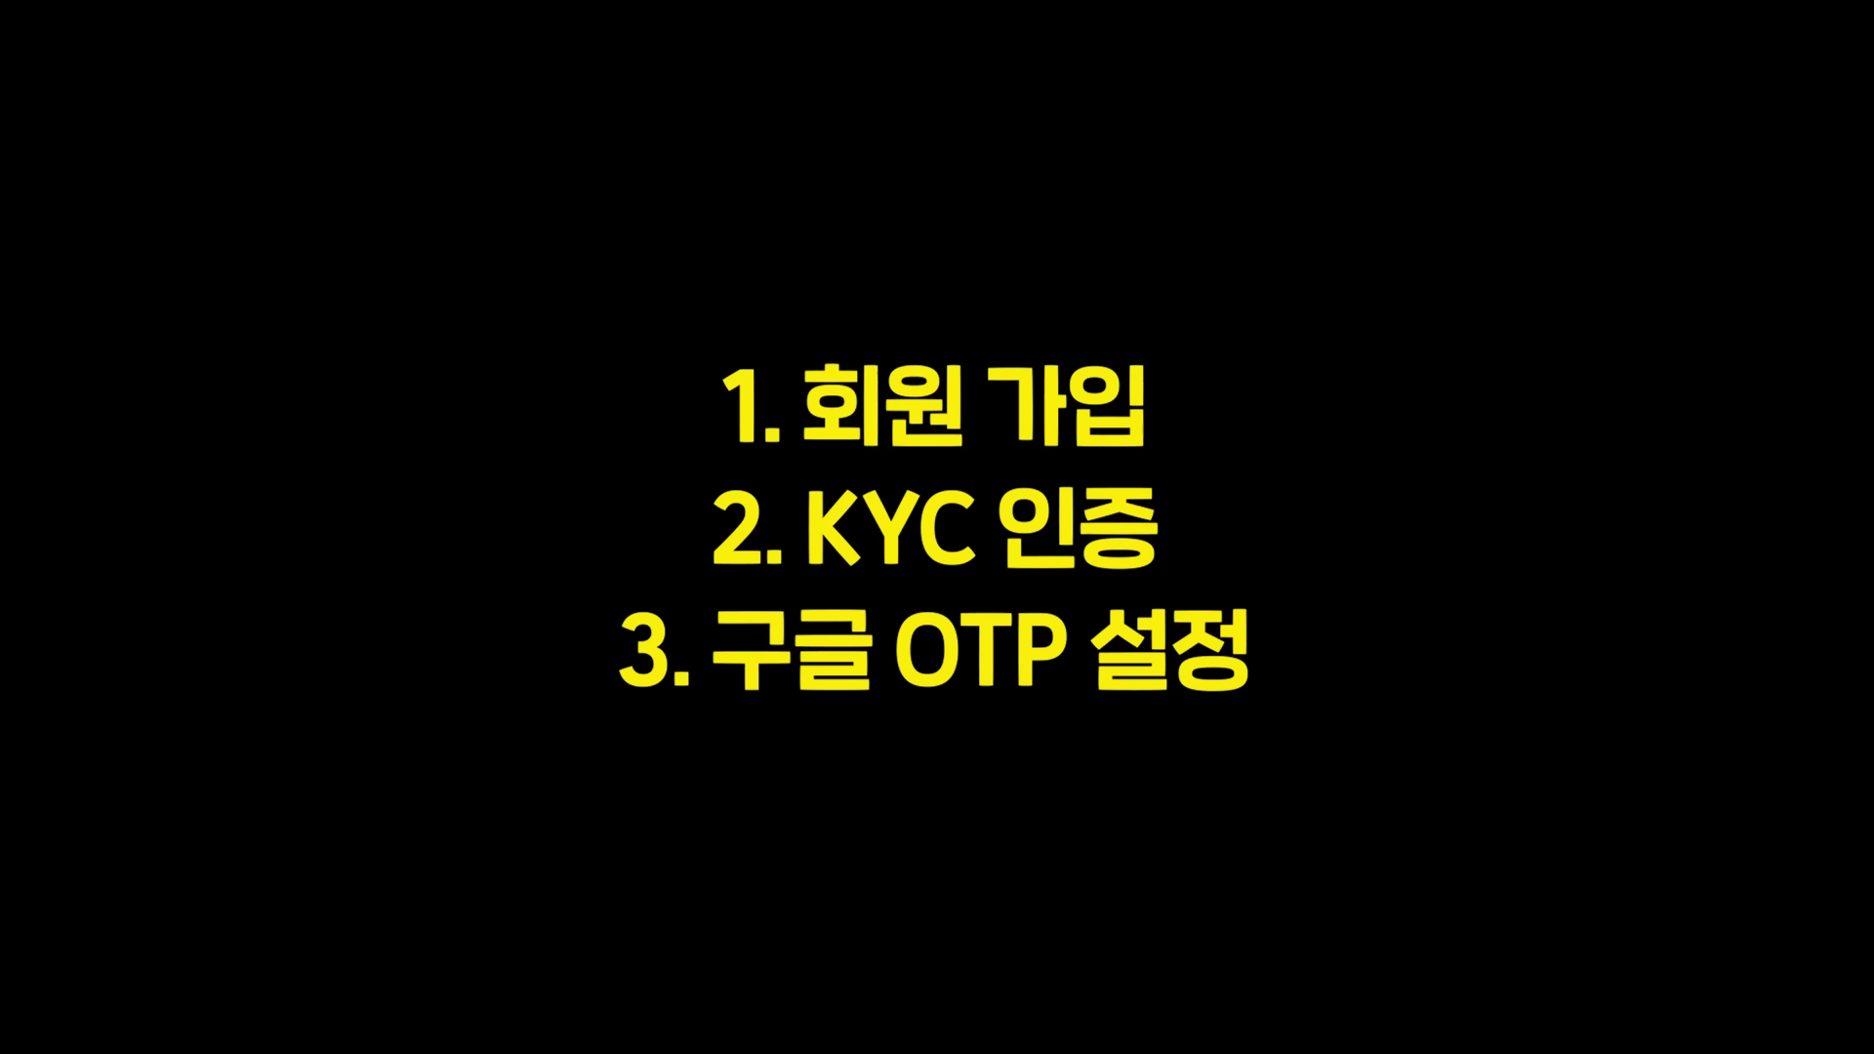
Choose South Korea as the country of residence, agree to the terms, and confirm the location
text(south)
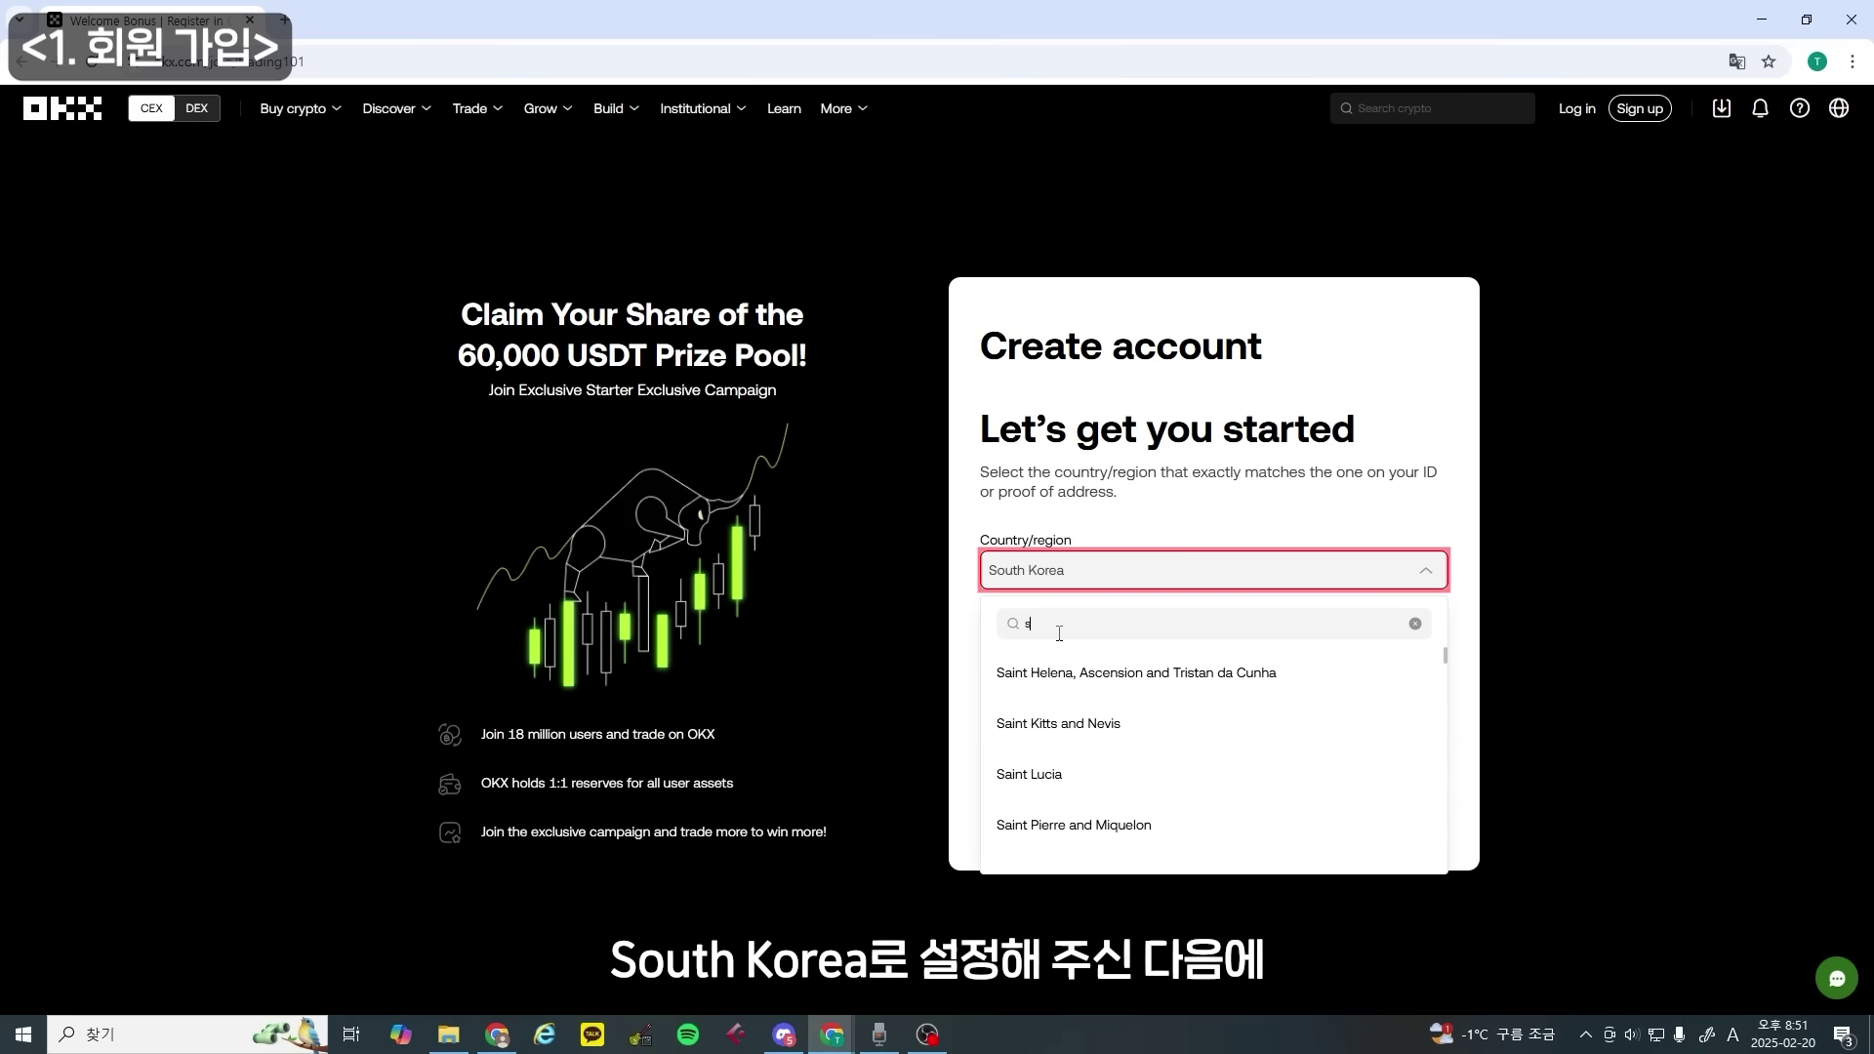
click(1035, 723)
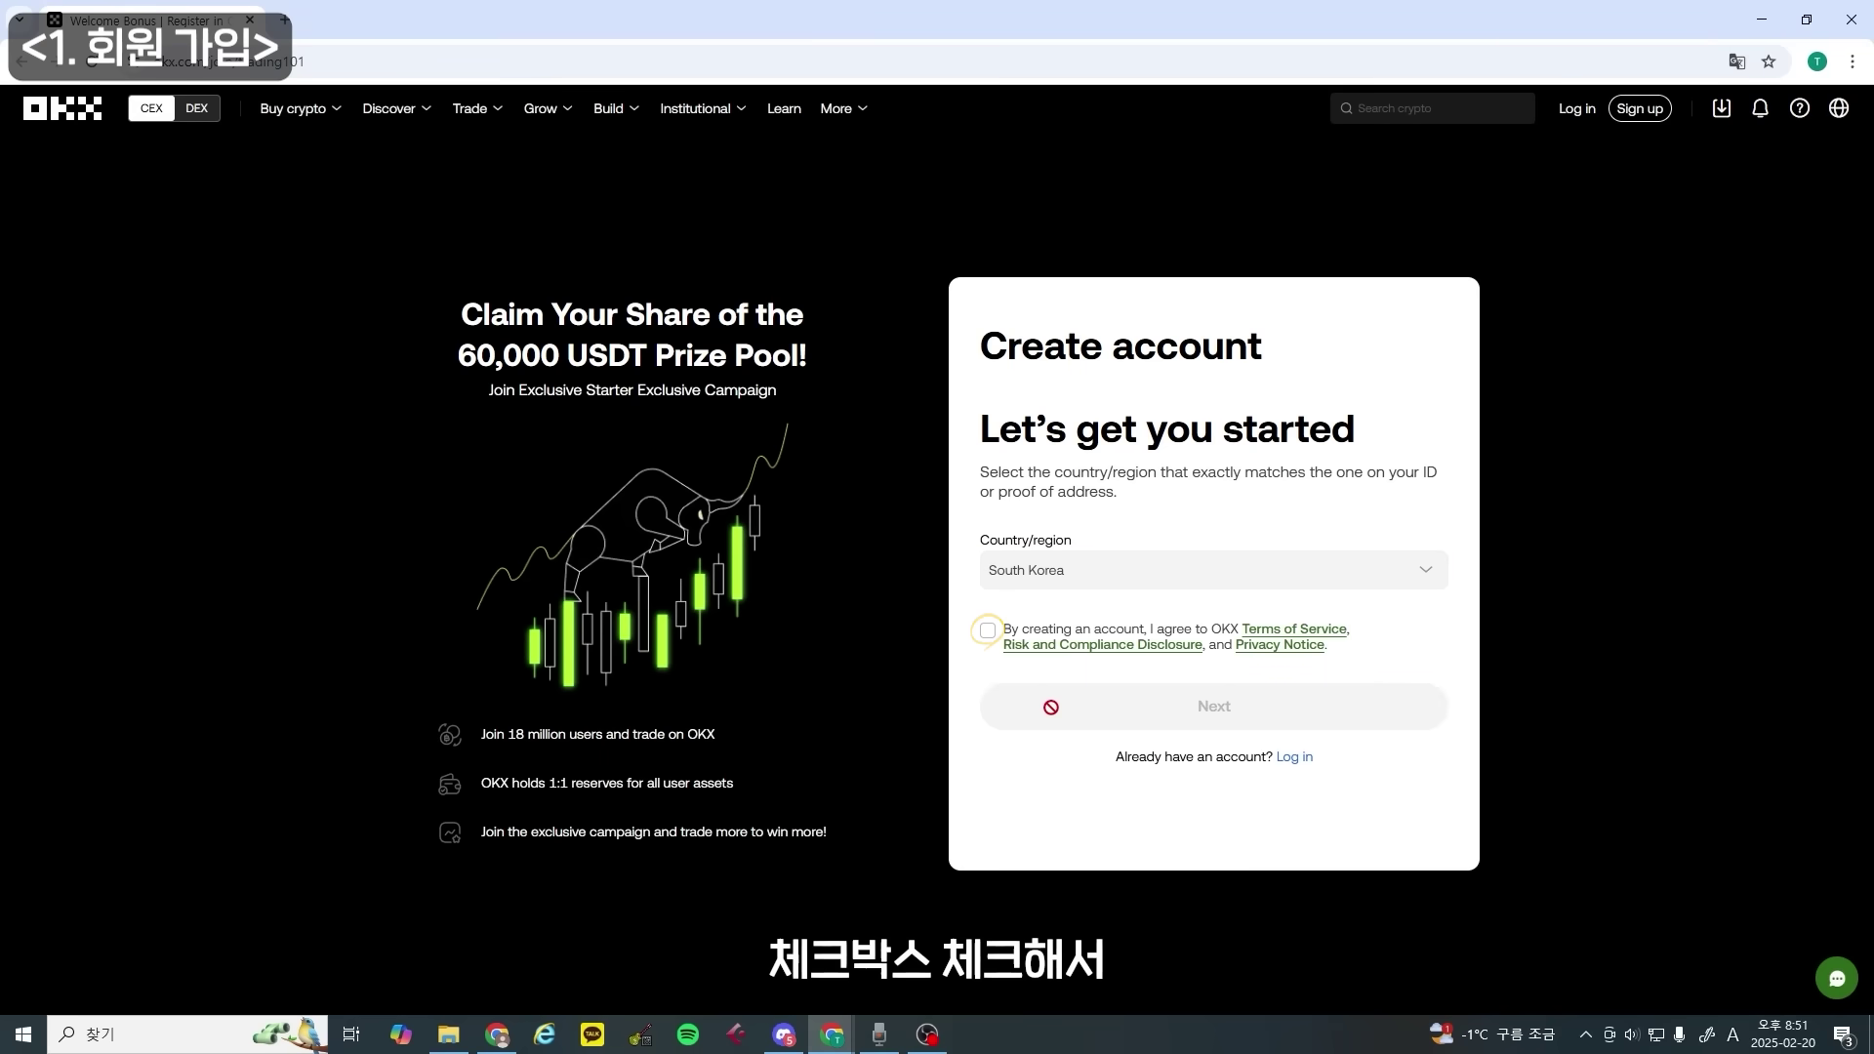
click(987, 630)
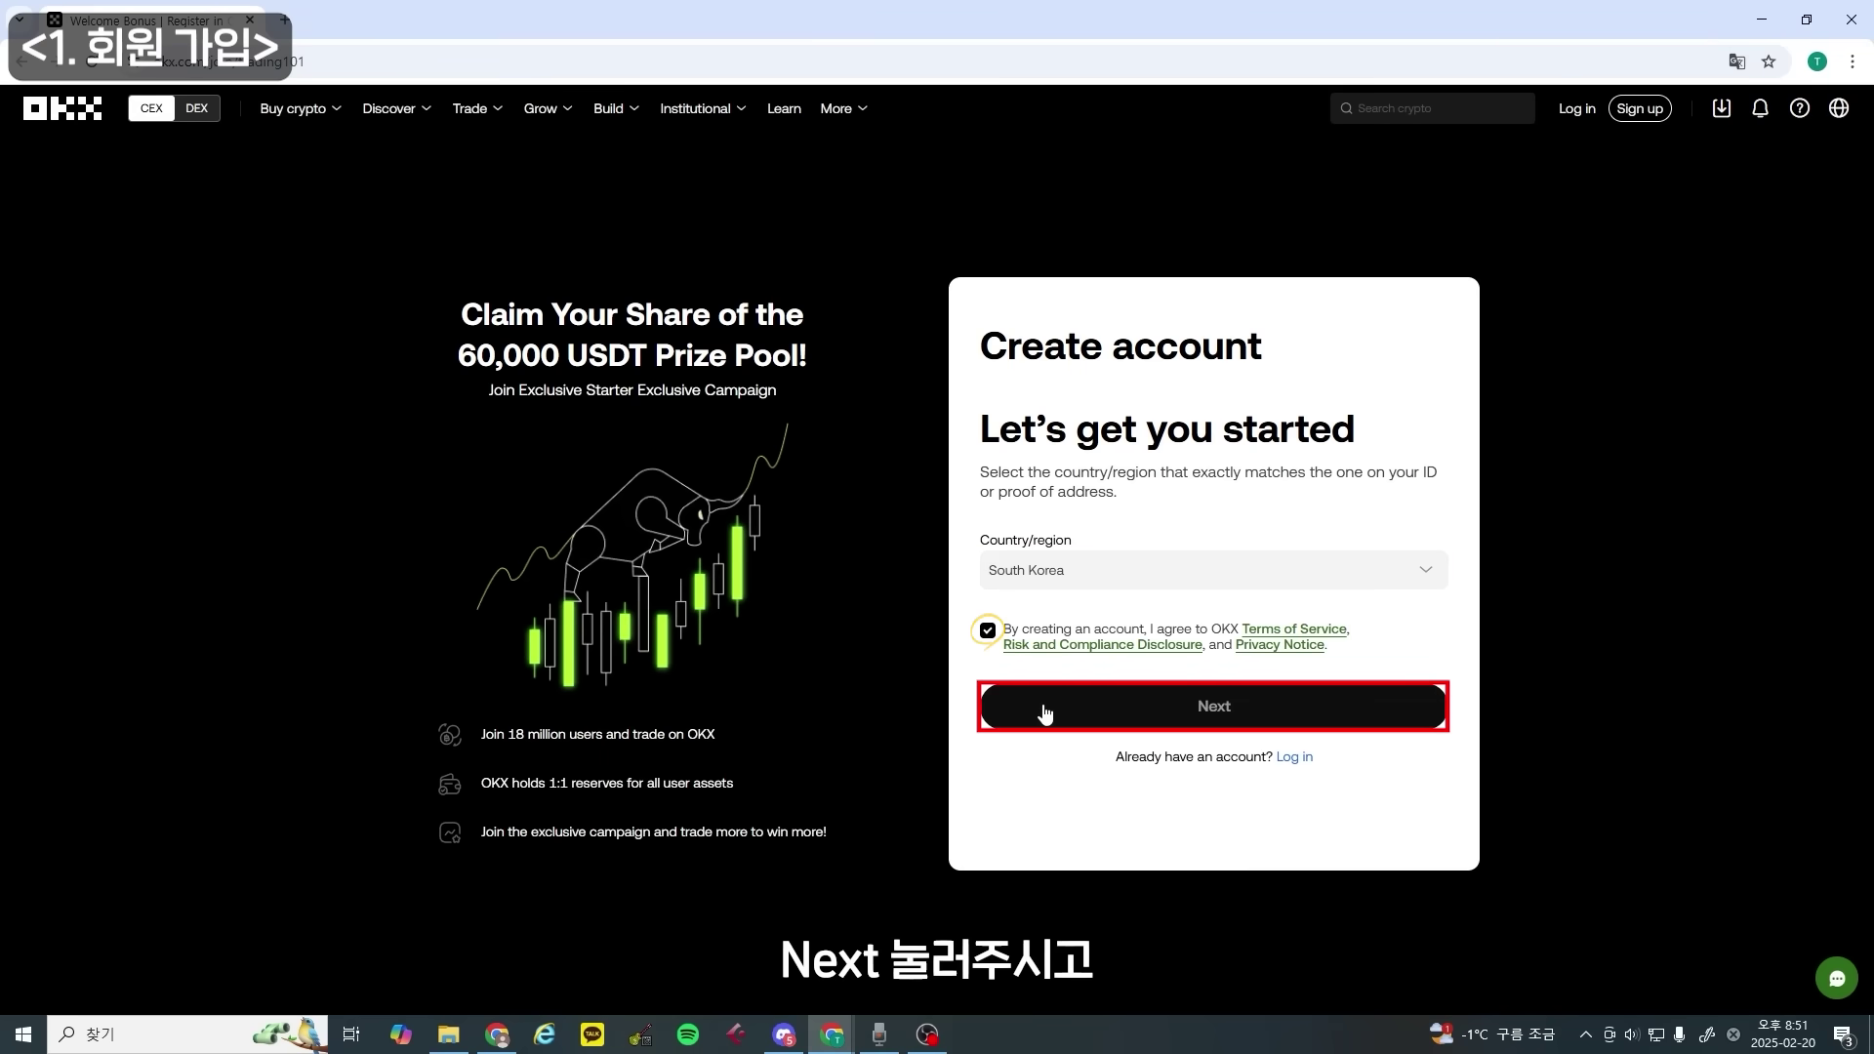
click(1045, 714)
click(1079, 621)
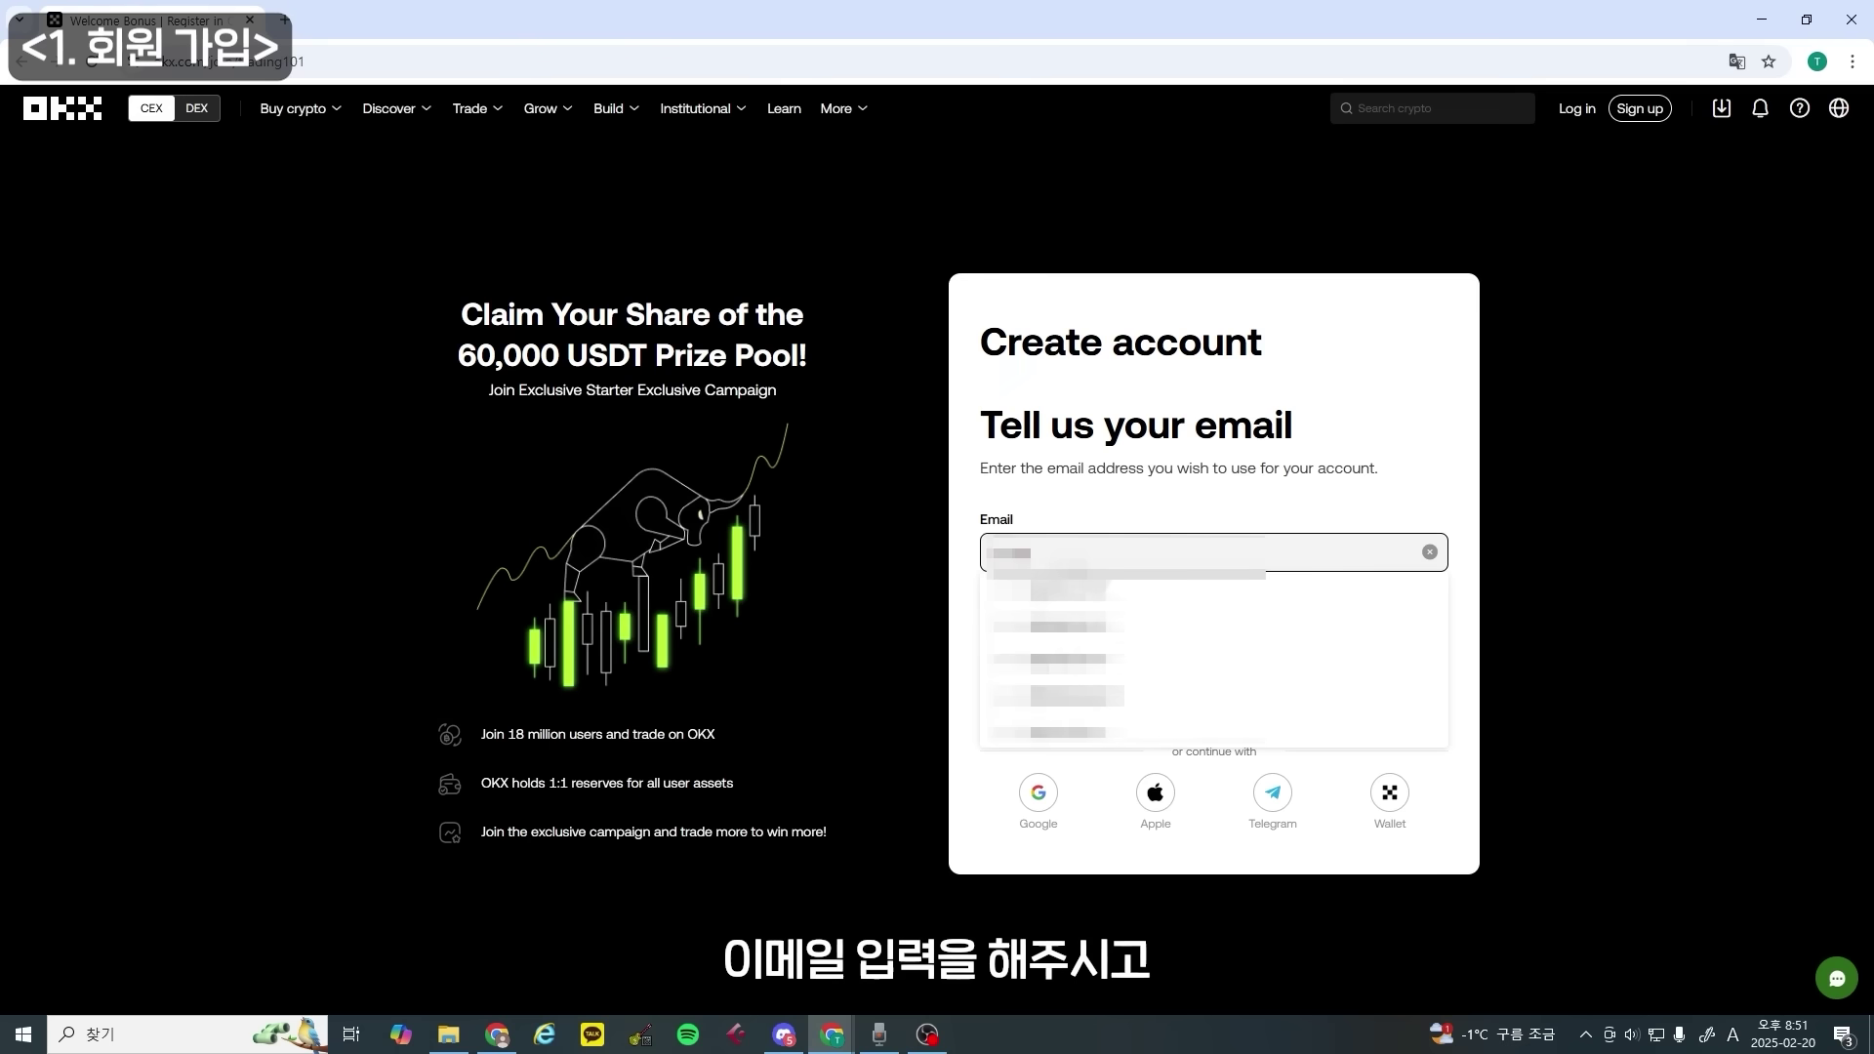
click(1285, 610)
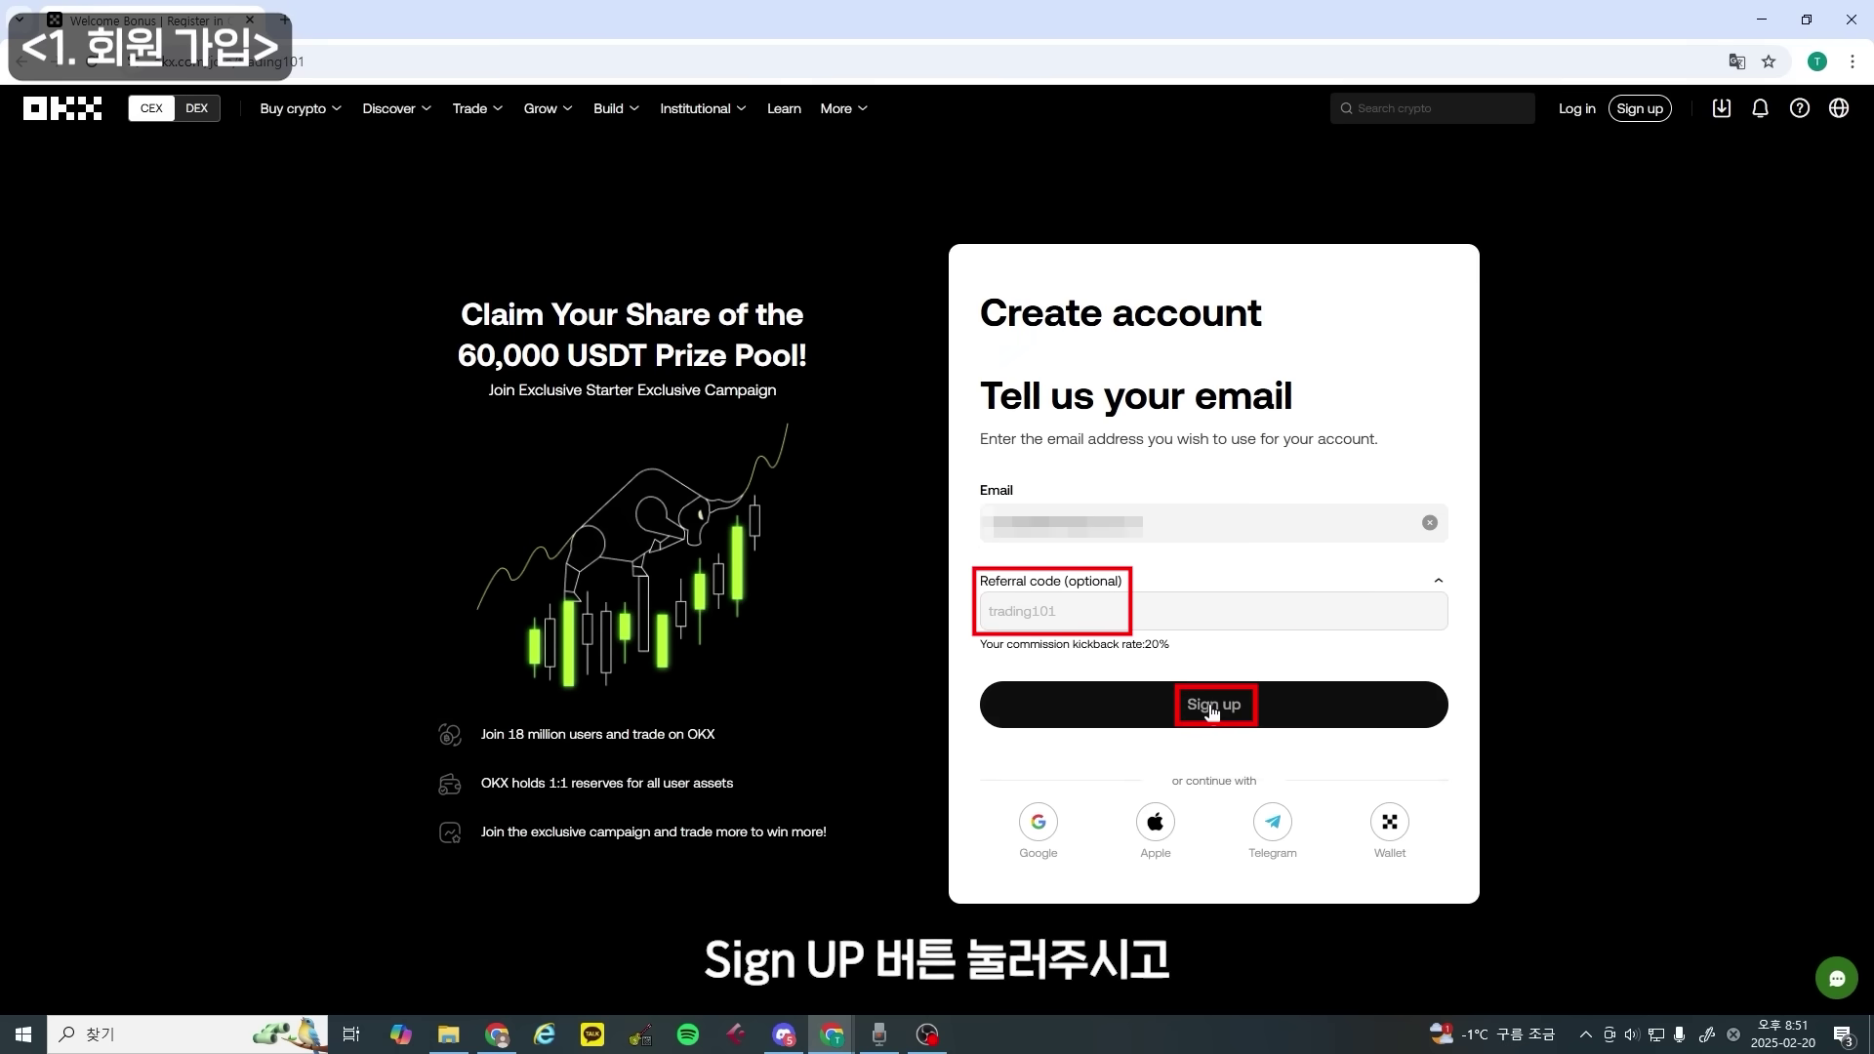
click(1212, 706)
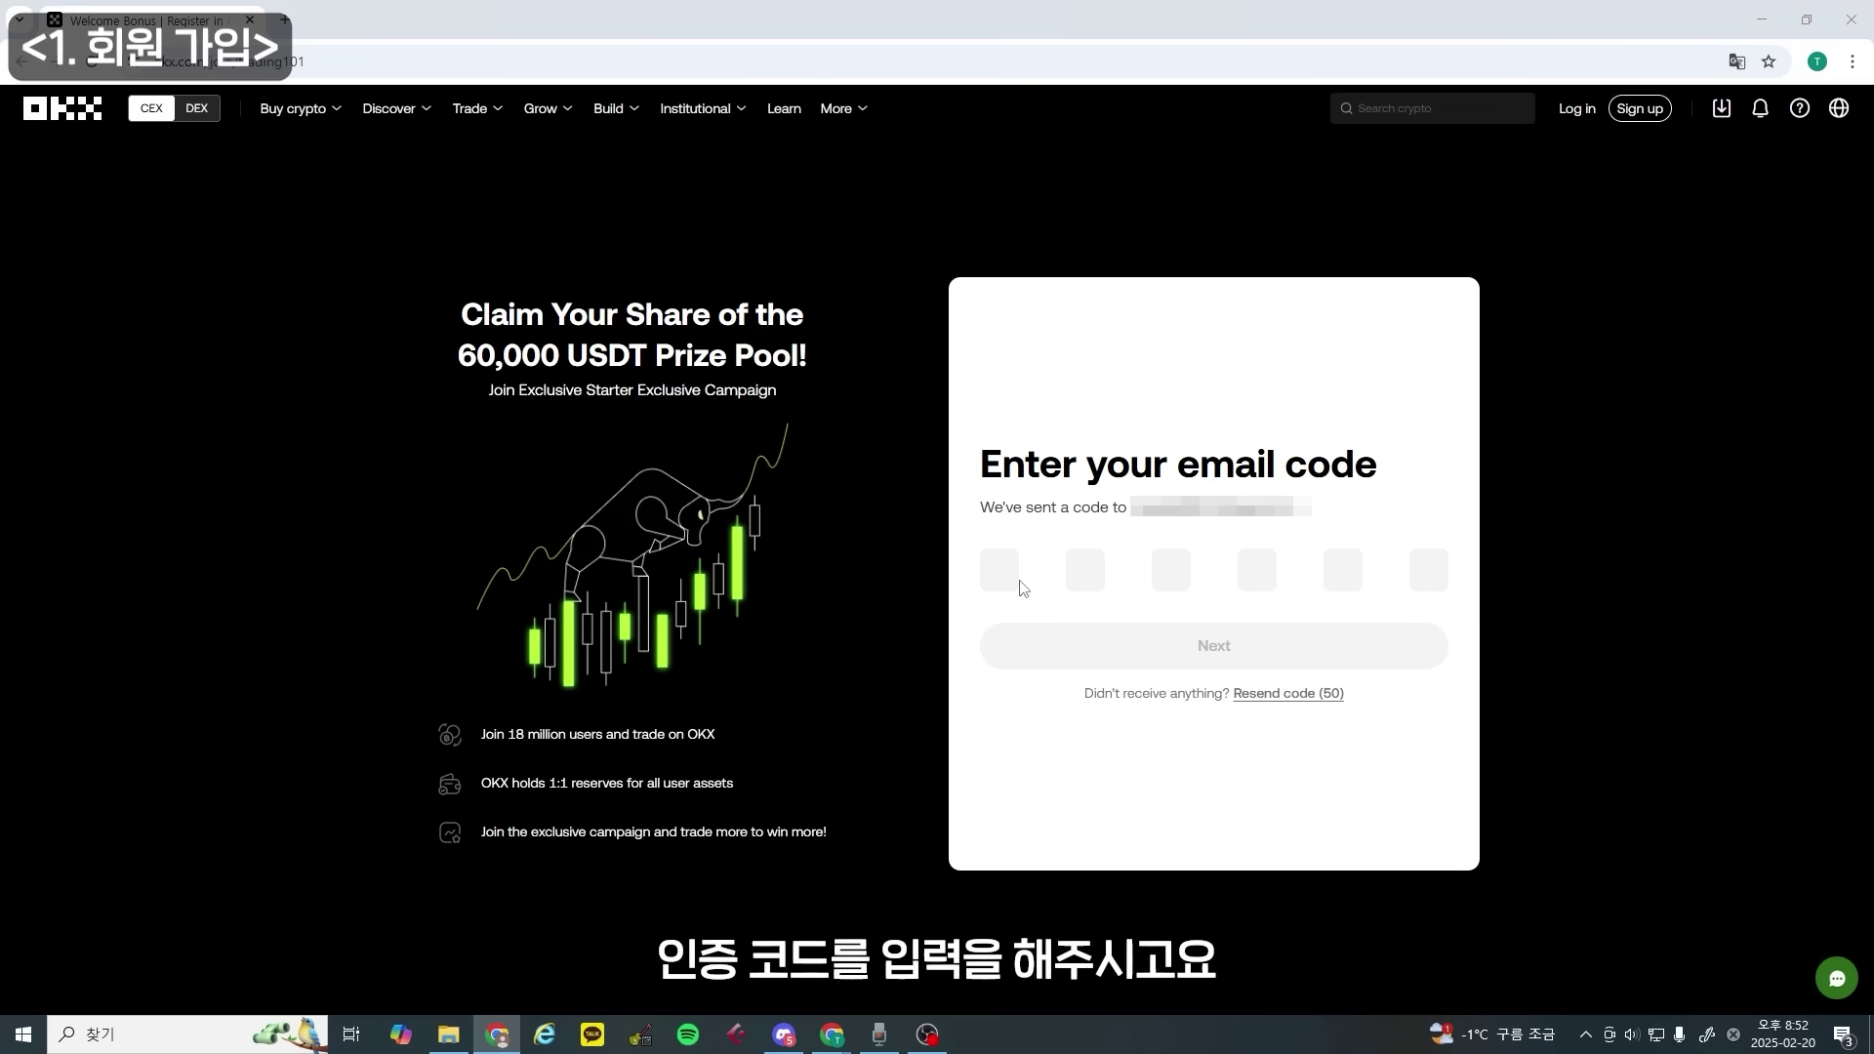
click(1005, 574)
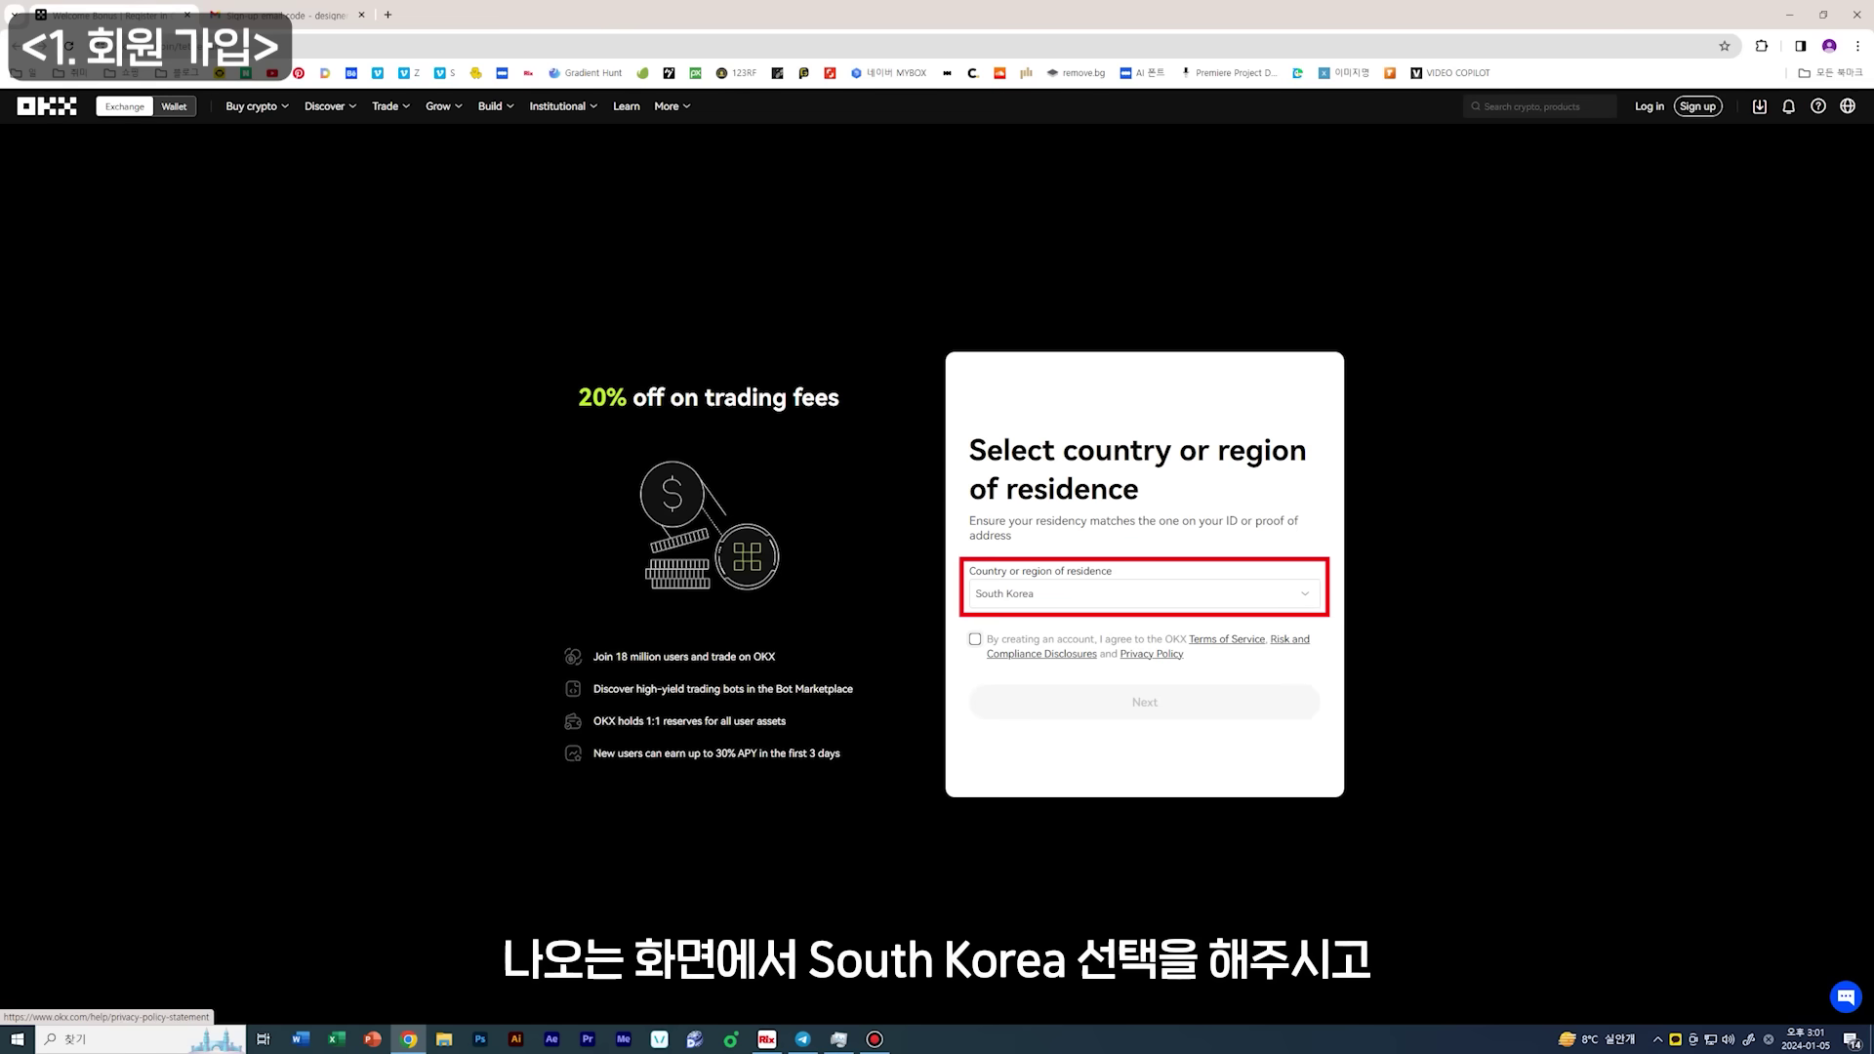
Accept the terms and set a password with a number, special character and uppercase letter
click(974, 639)
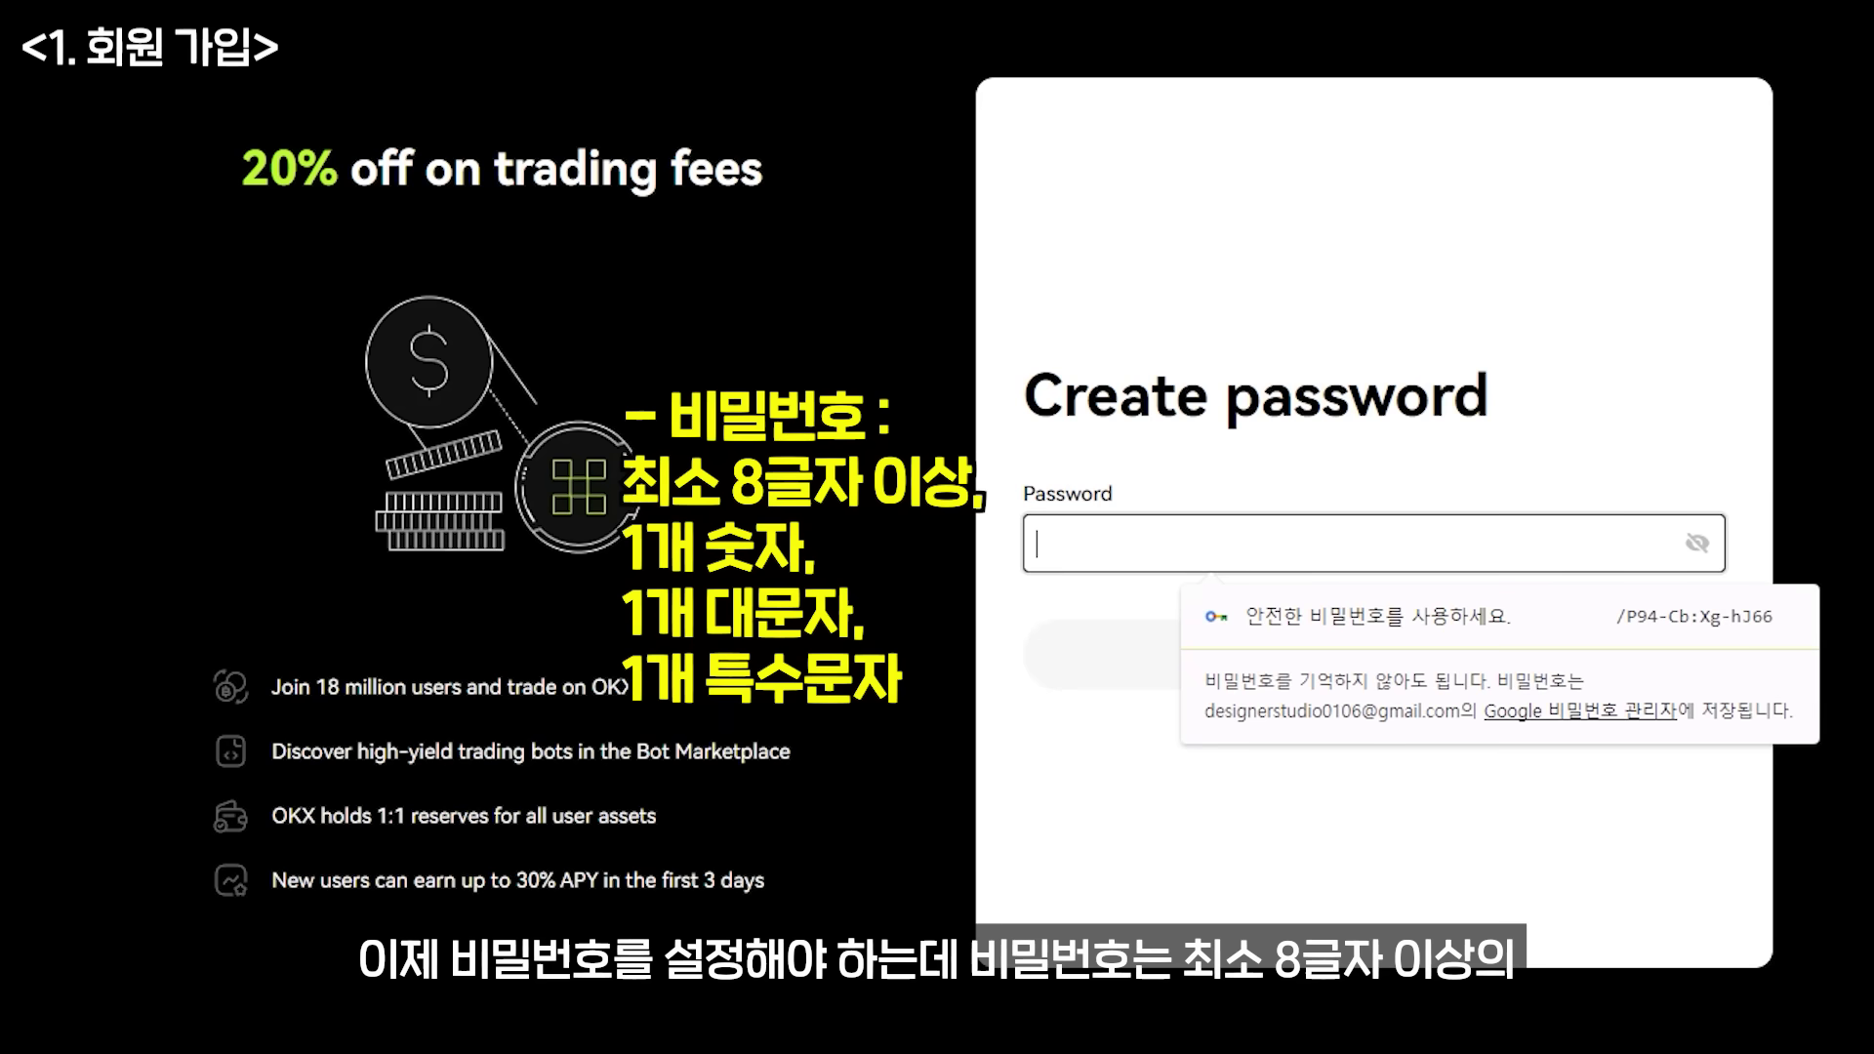
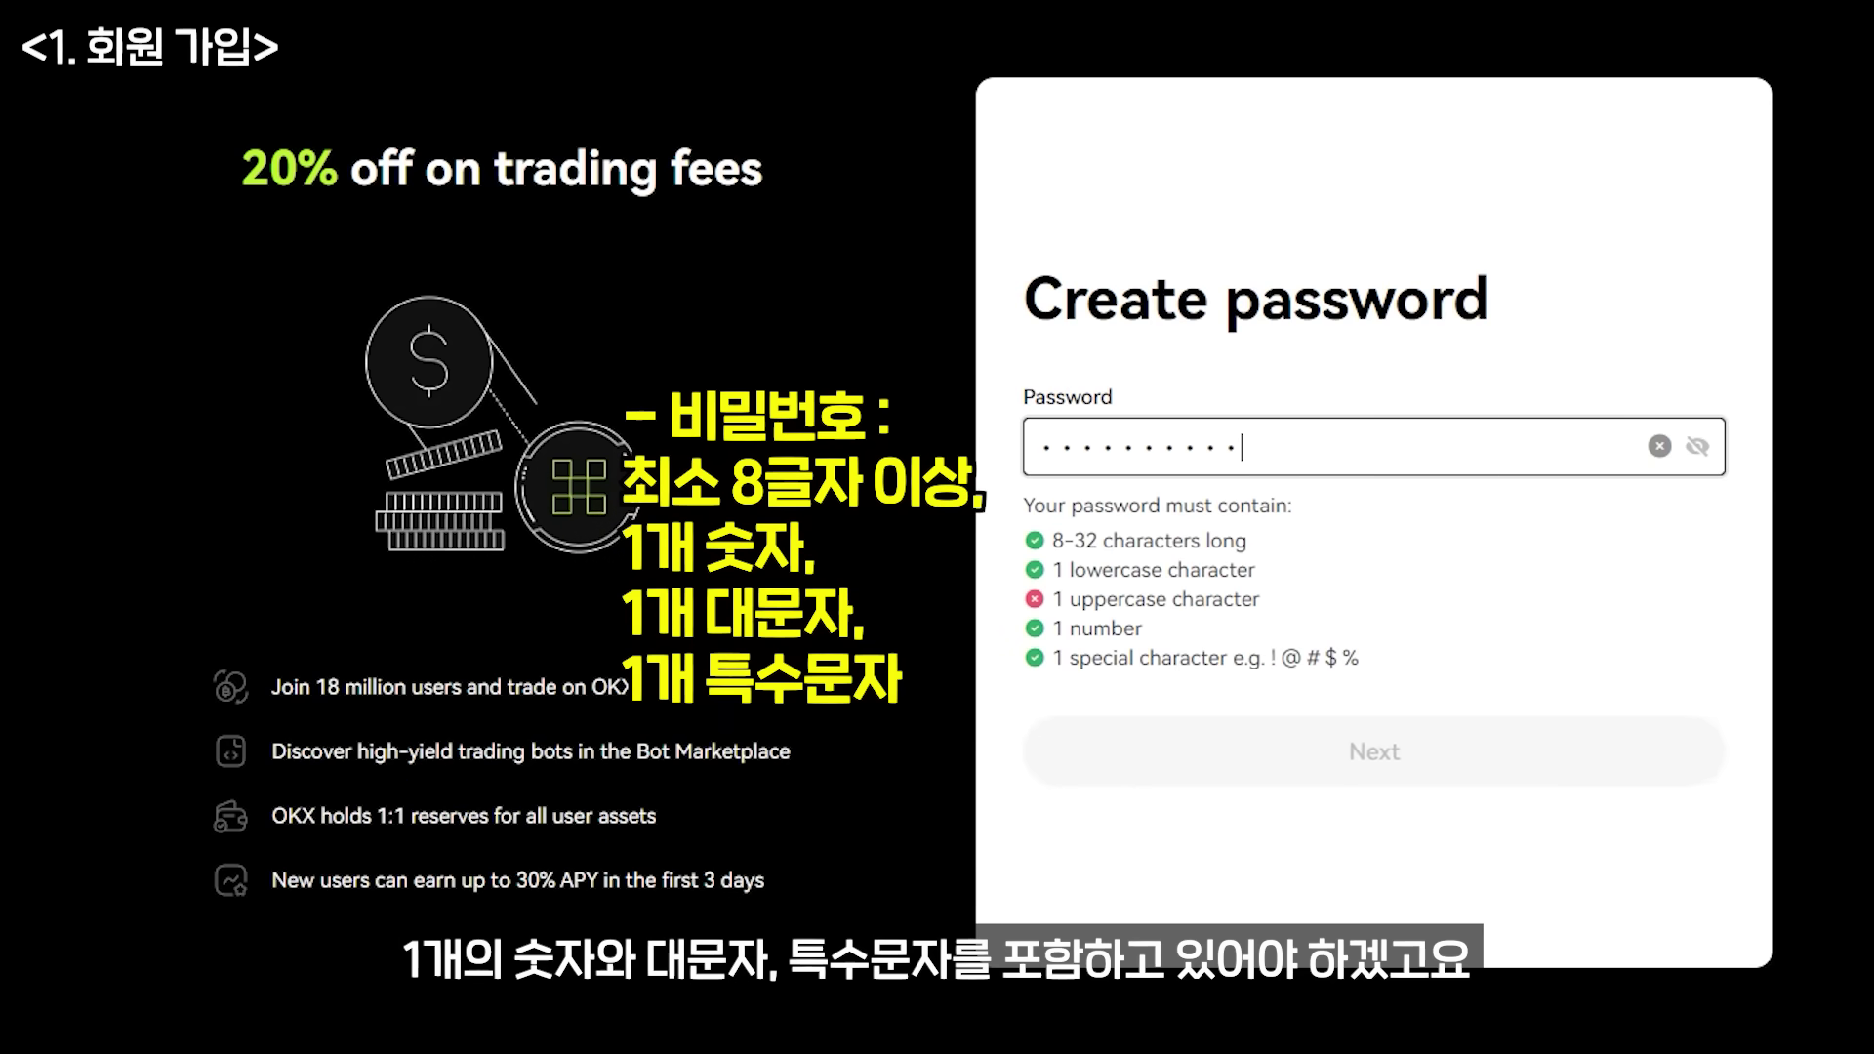
click(1057, 448)
key(BackSpace)
text(P)
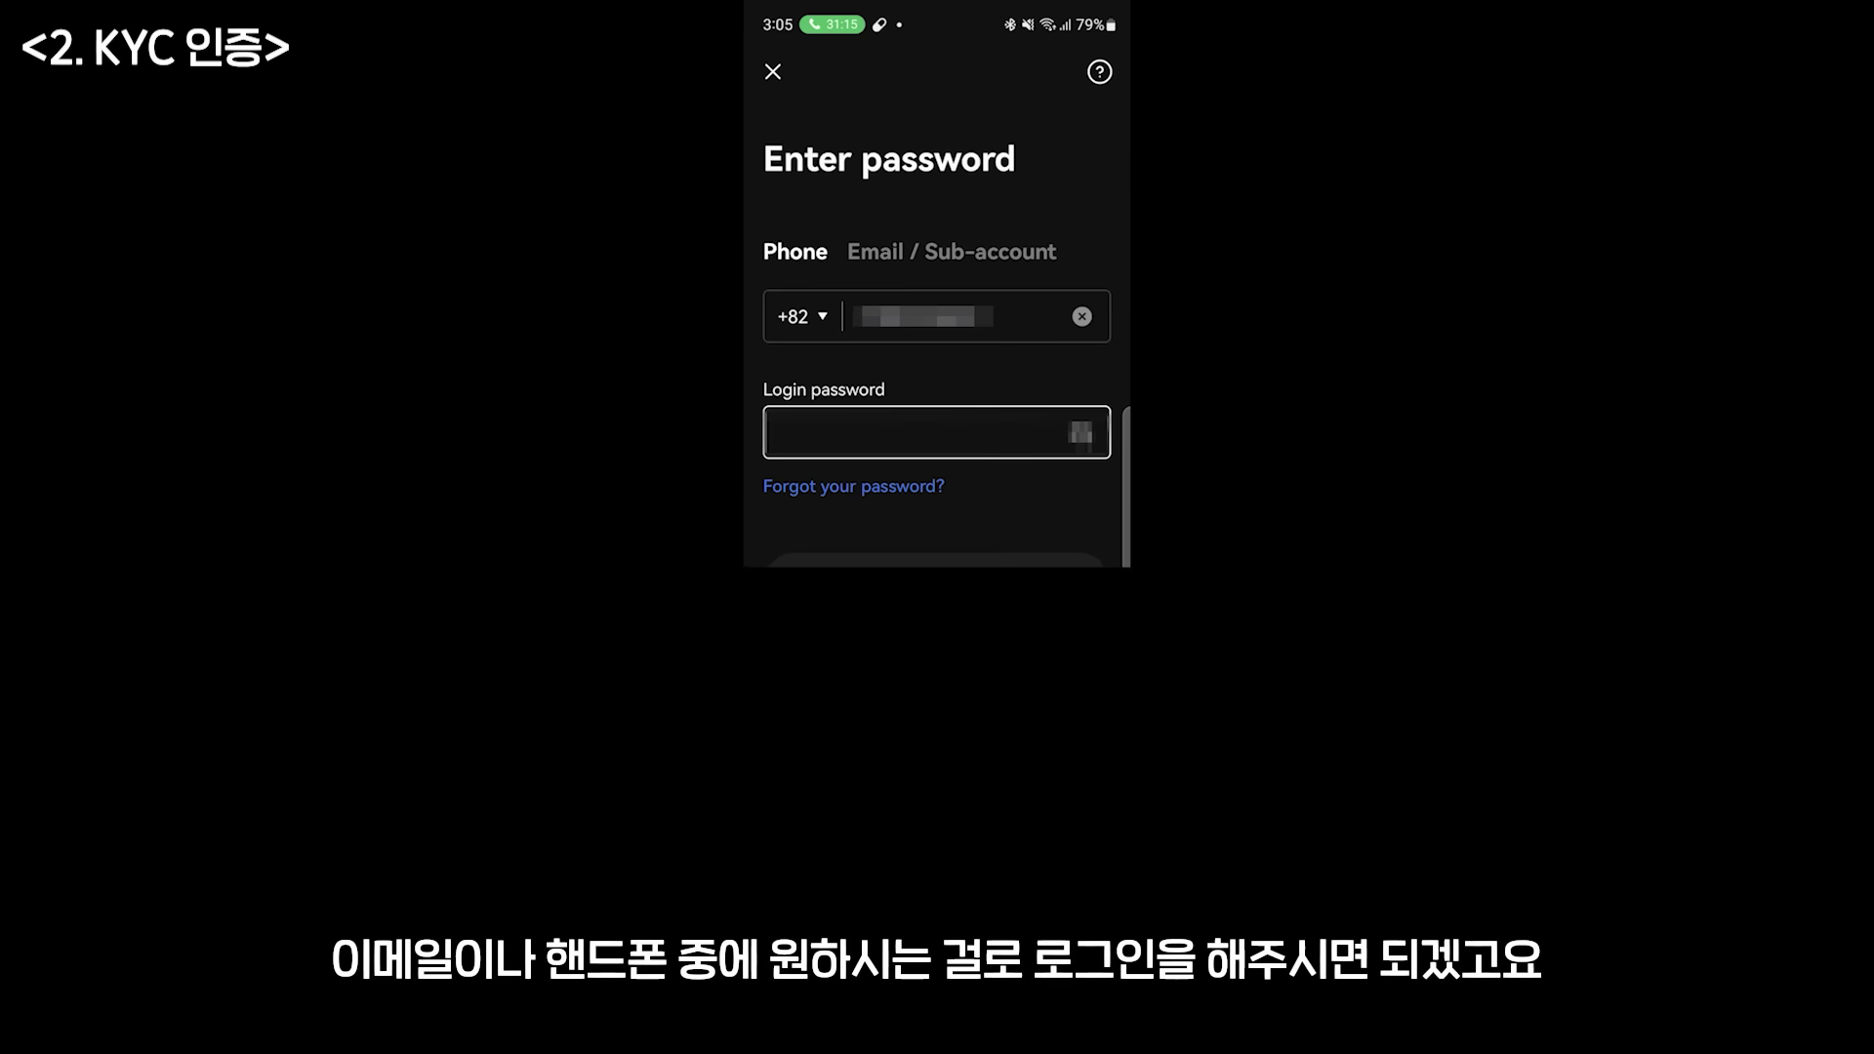
Log in with the account password, solve the slide puzzle, and begin the selfie capture
text(•••••••••)
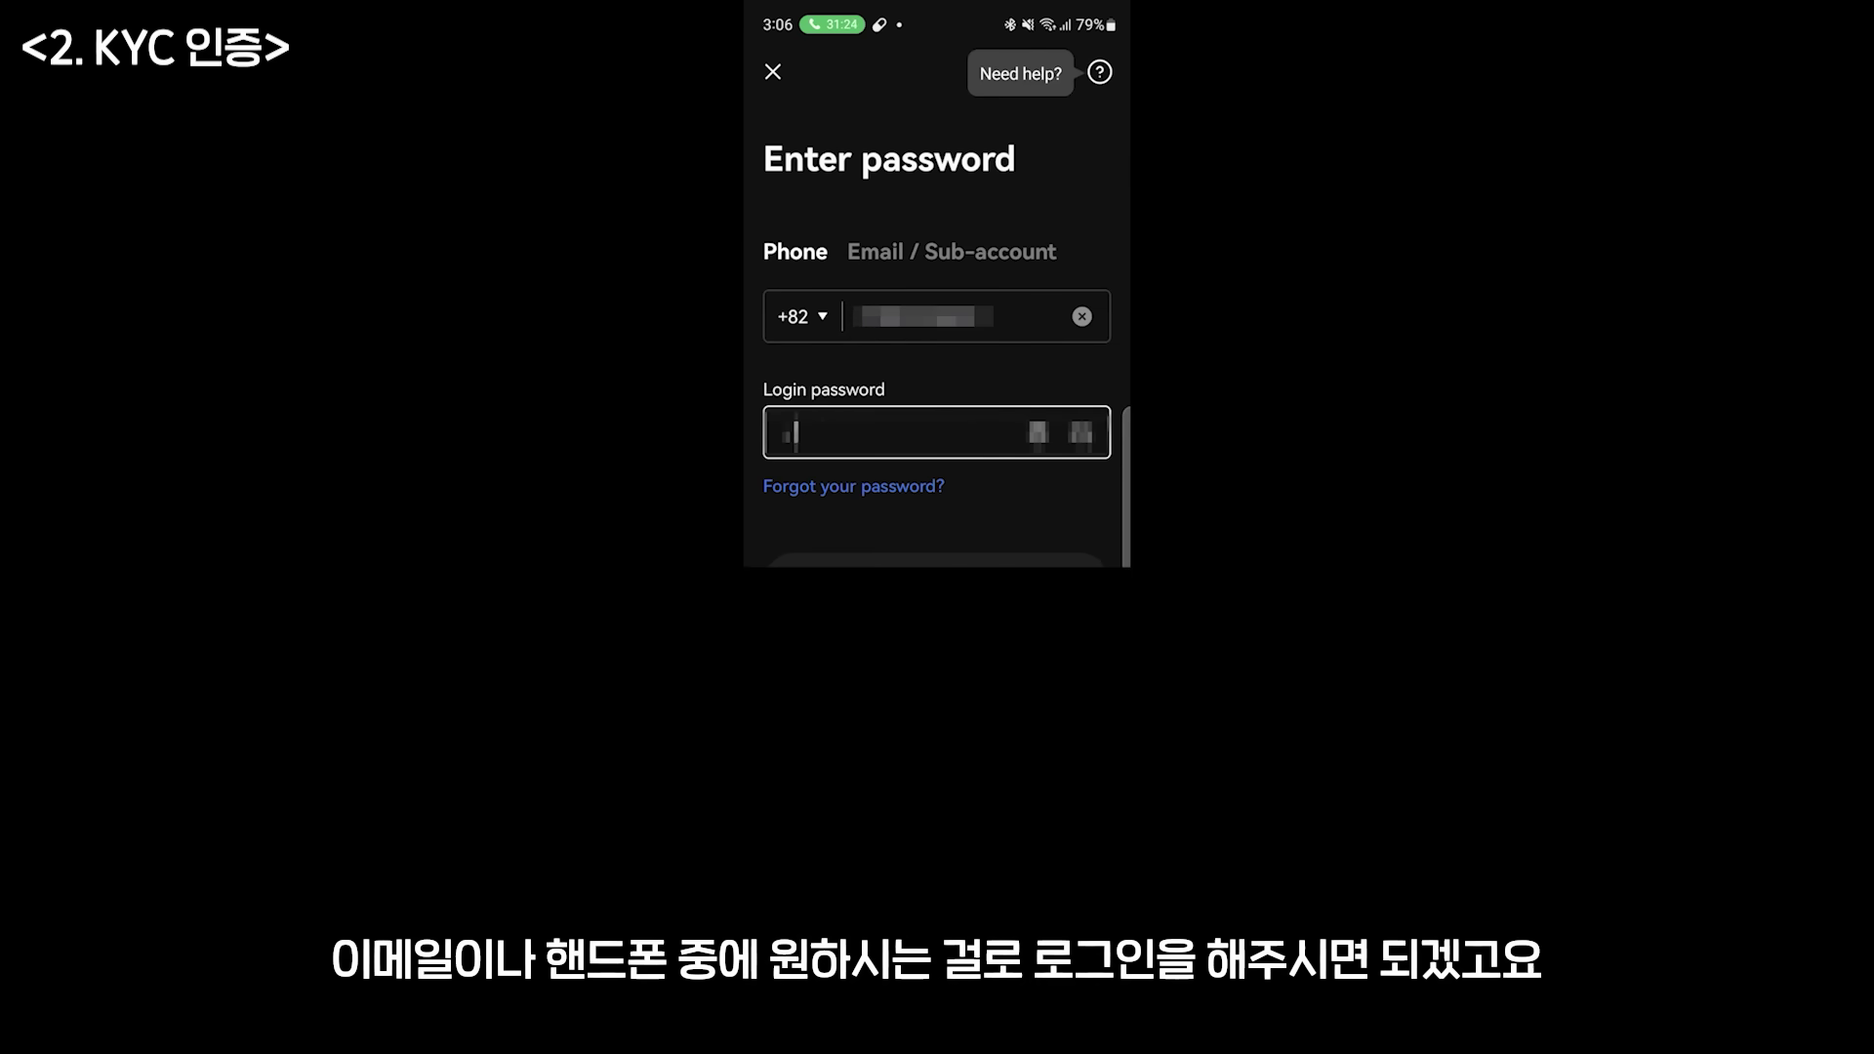
key(Return)
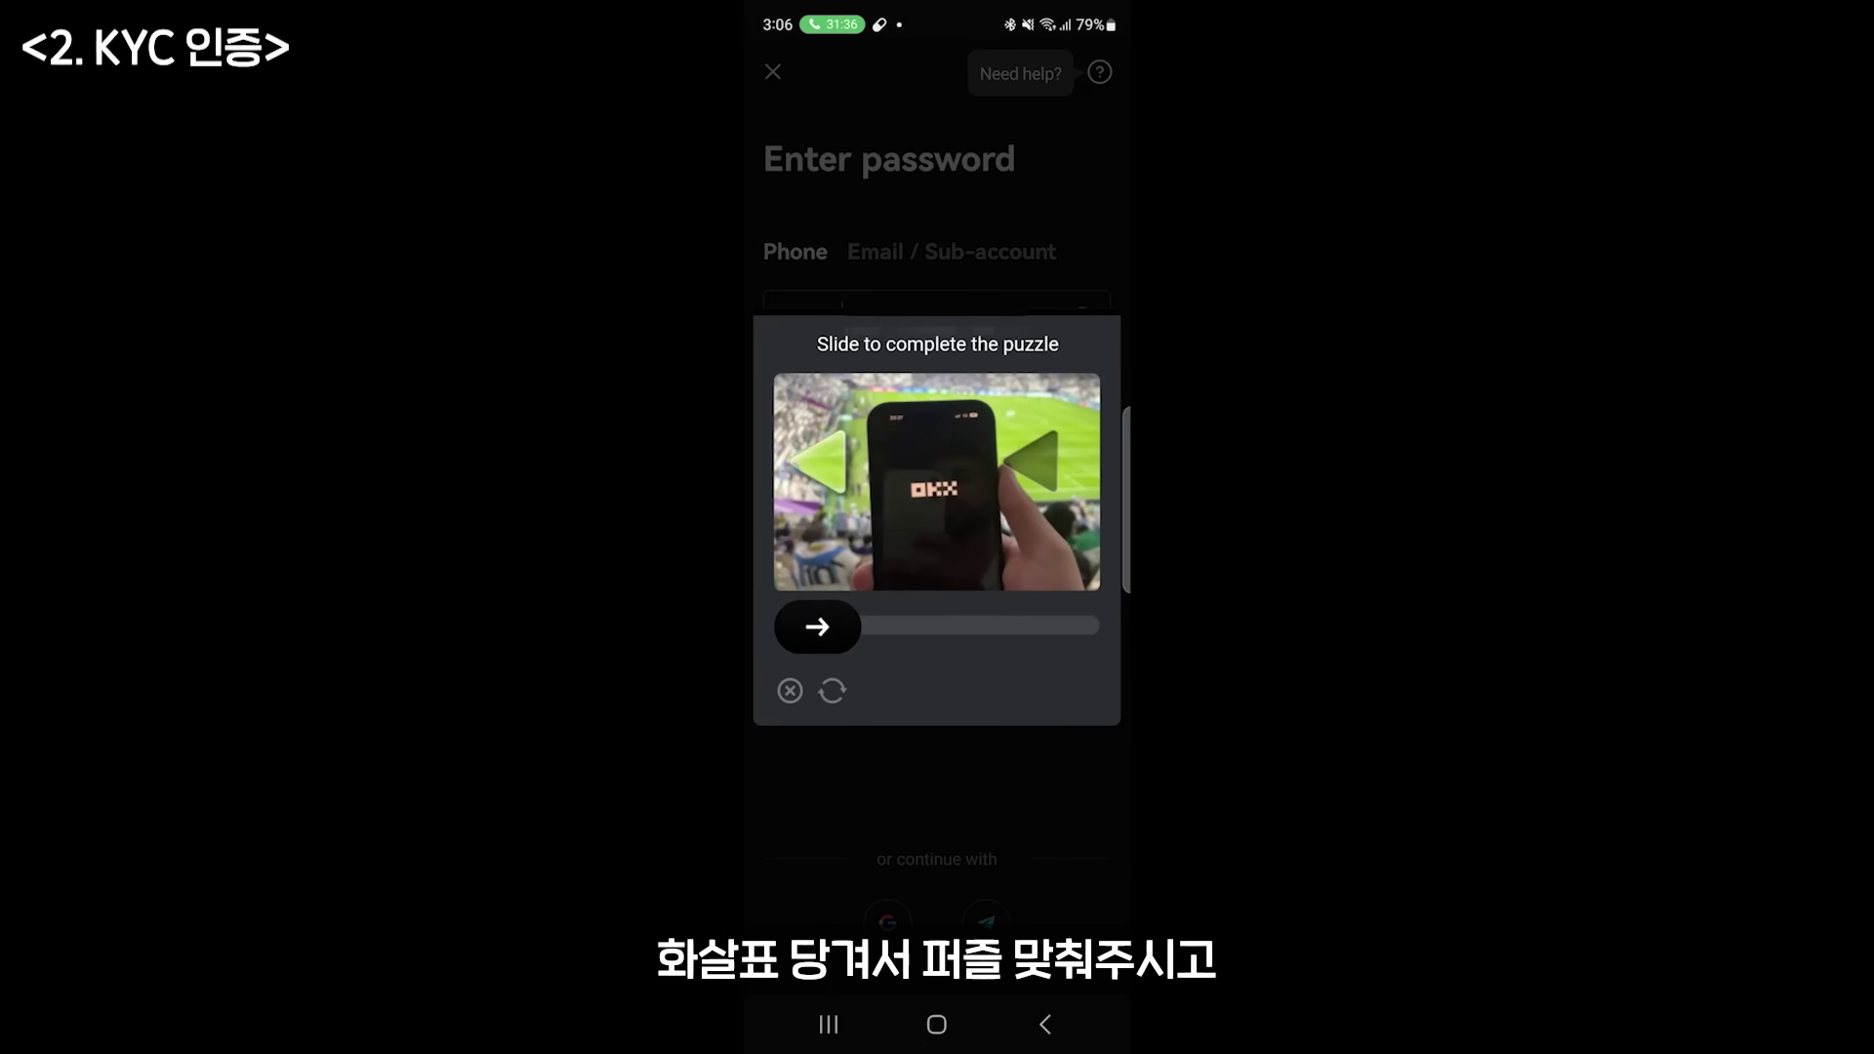
drag(816, 627, 1020, 628)
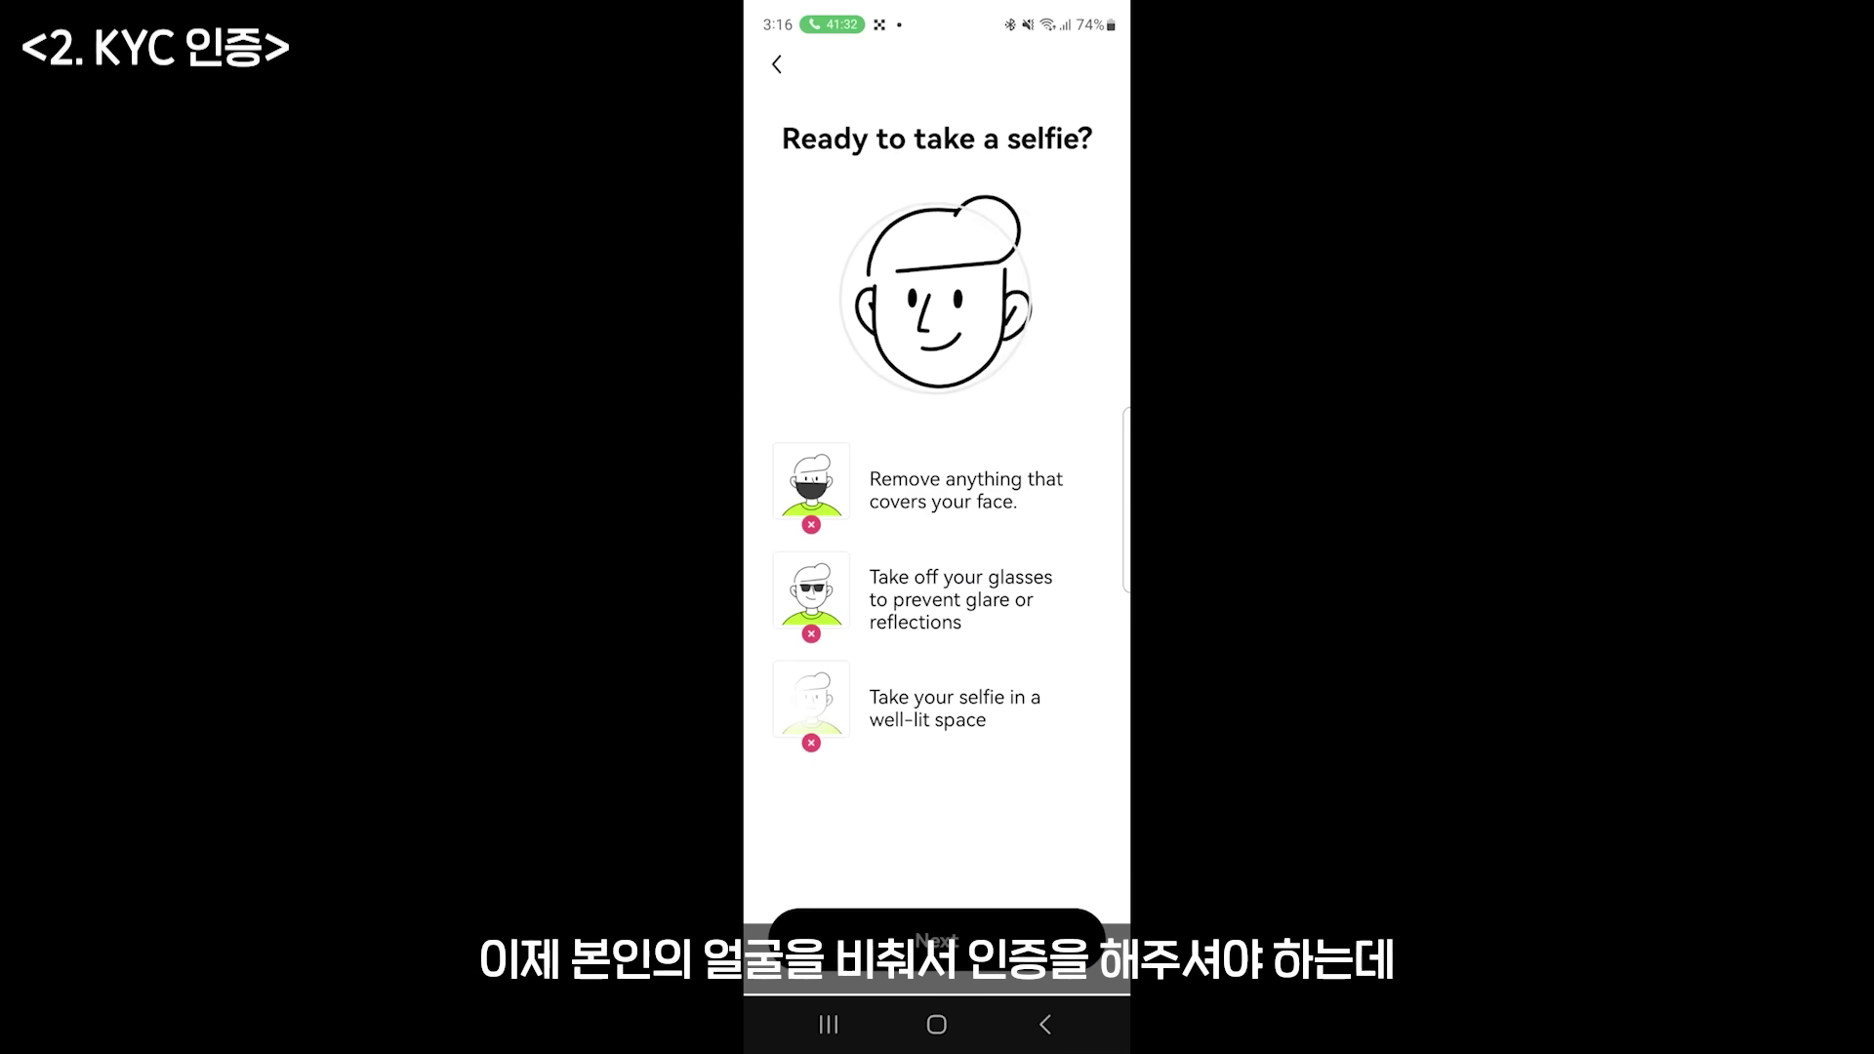
click(956, 928)
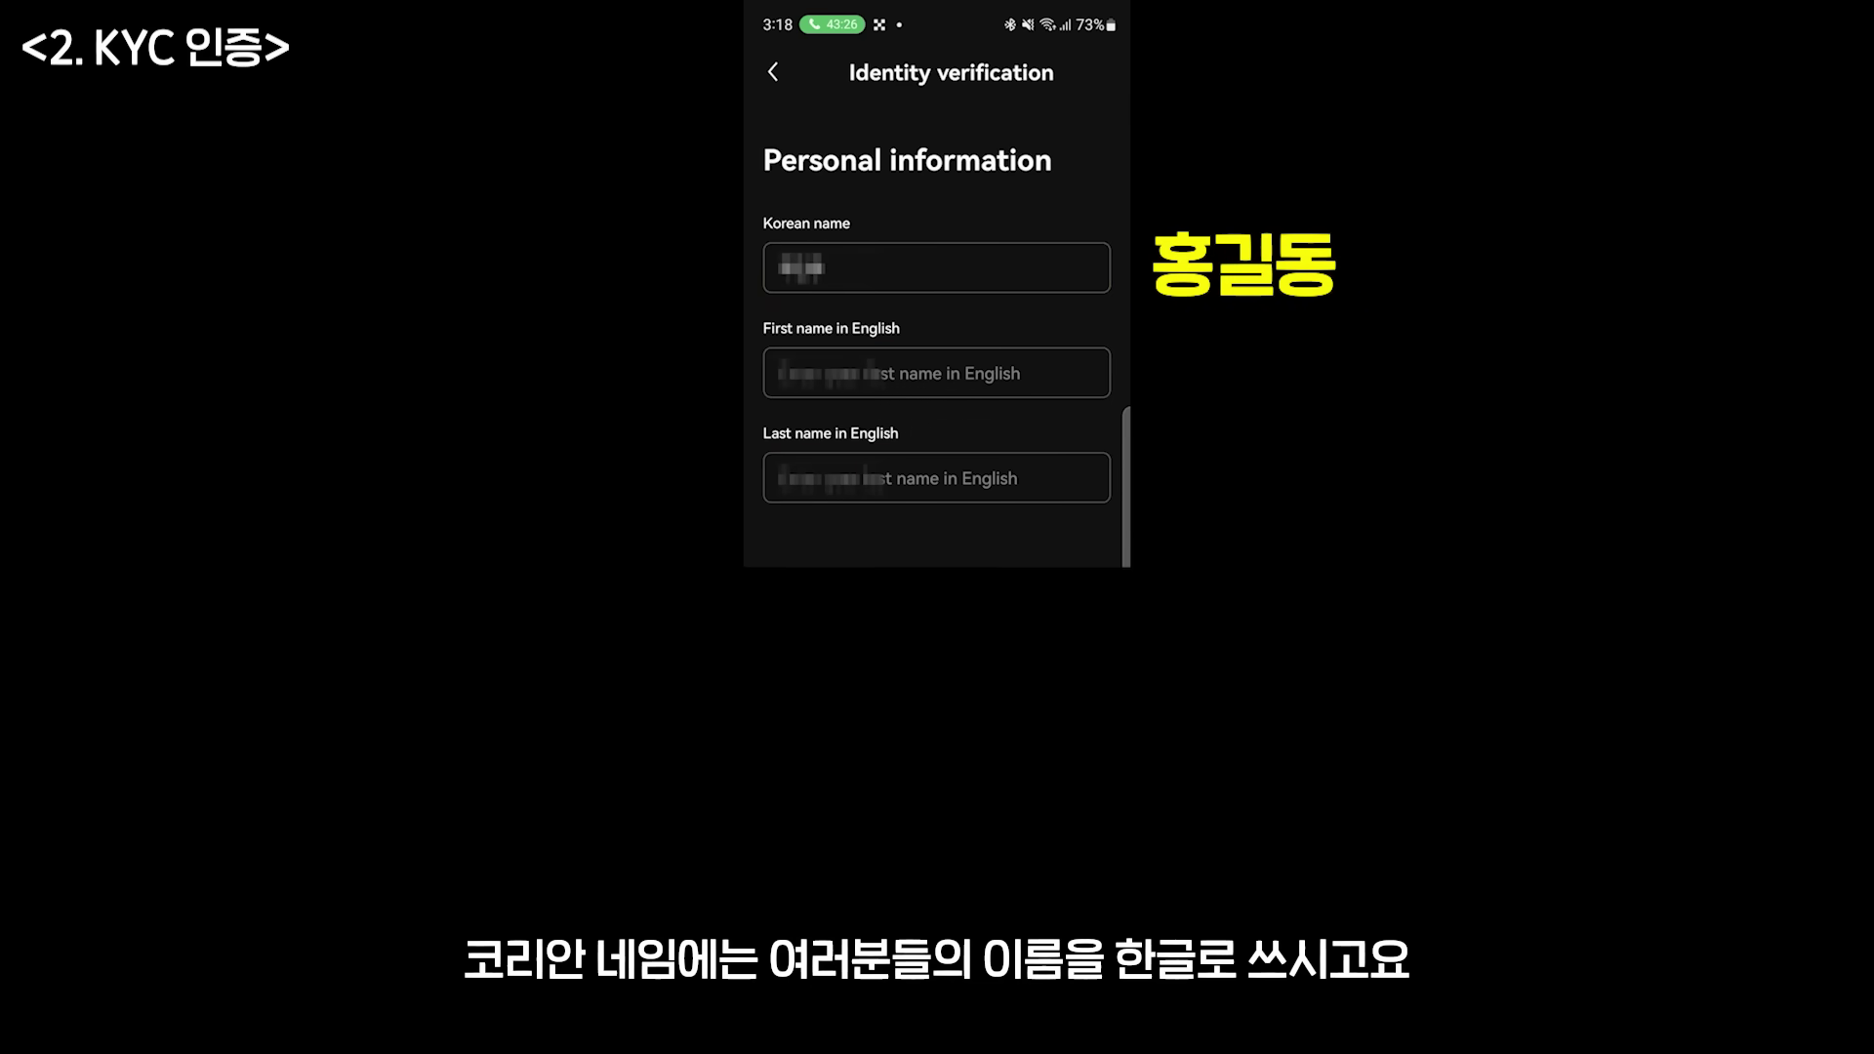
Enter the English first and last name, pick the Seoul street address suggestion, and clear the auto-filled city
click(1011, 372)
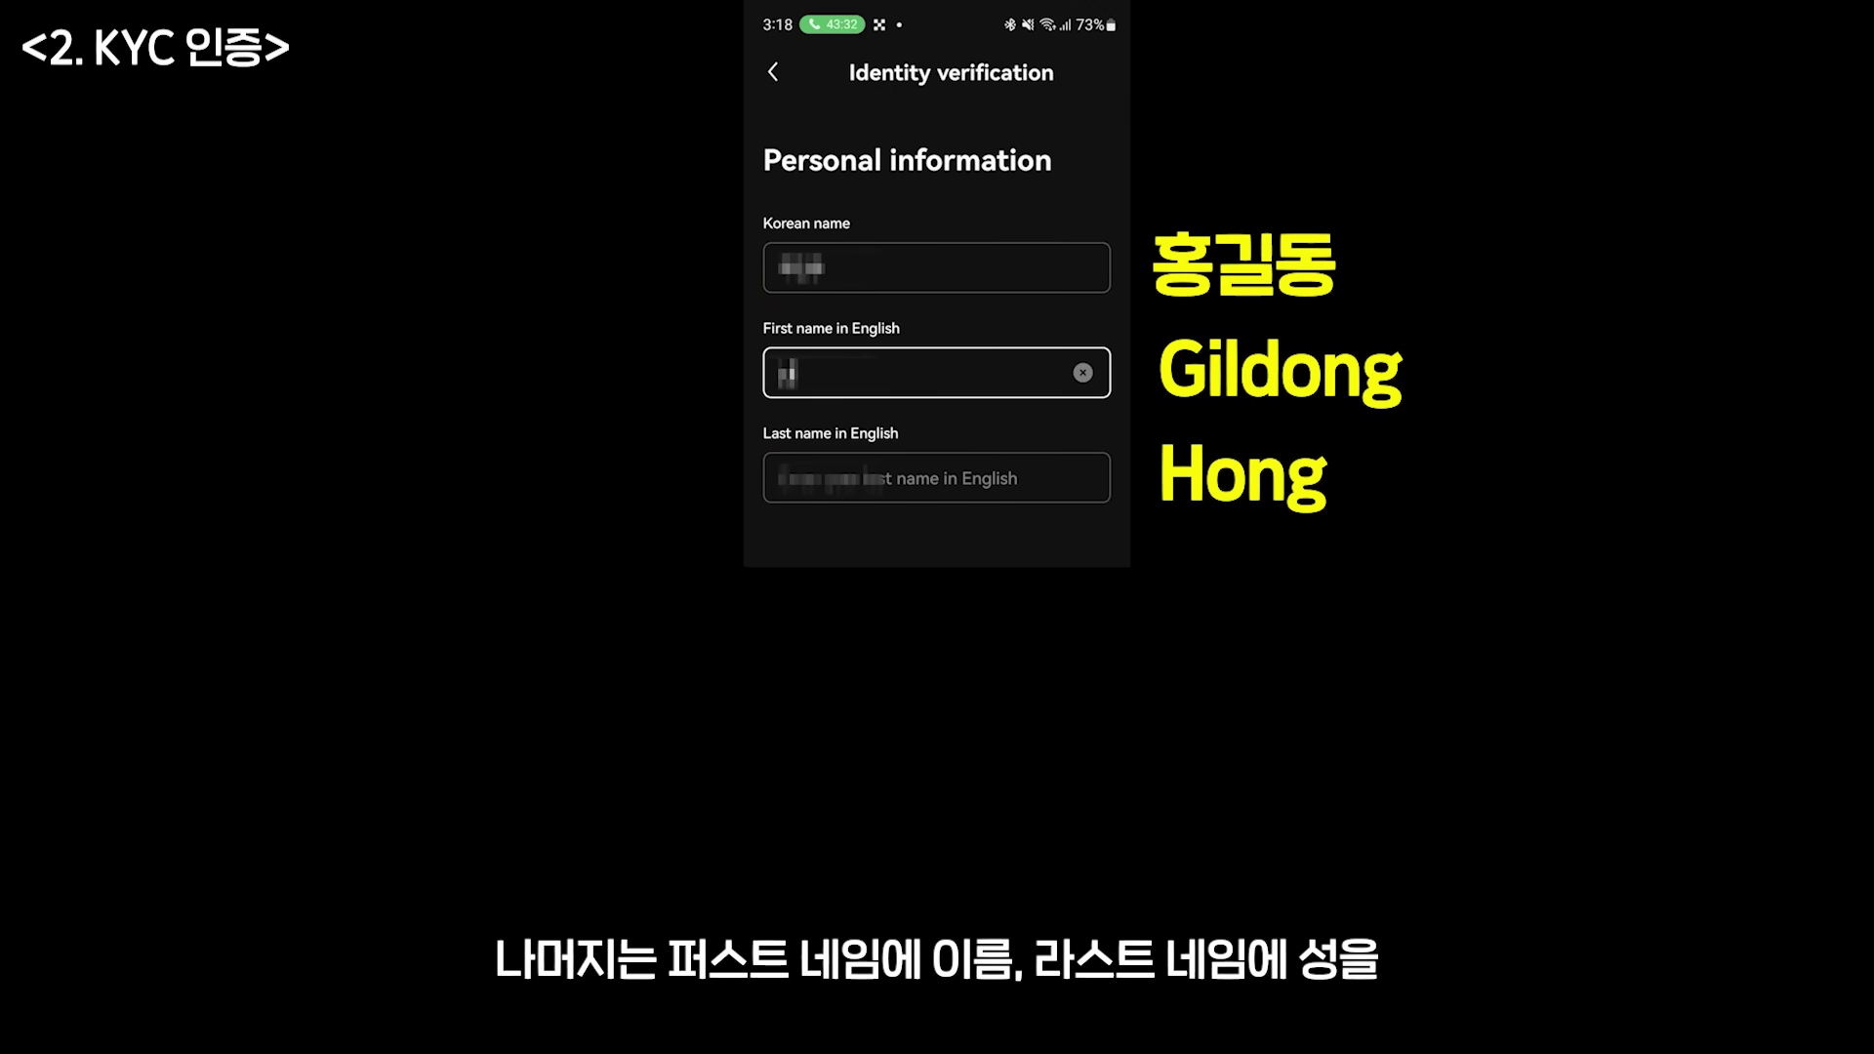
click(1025, 493)
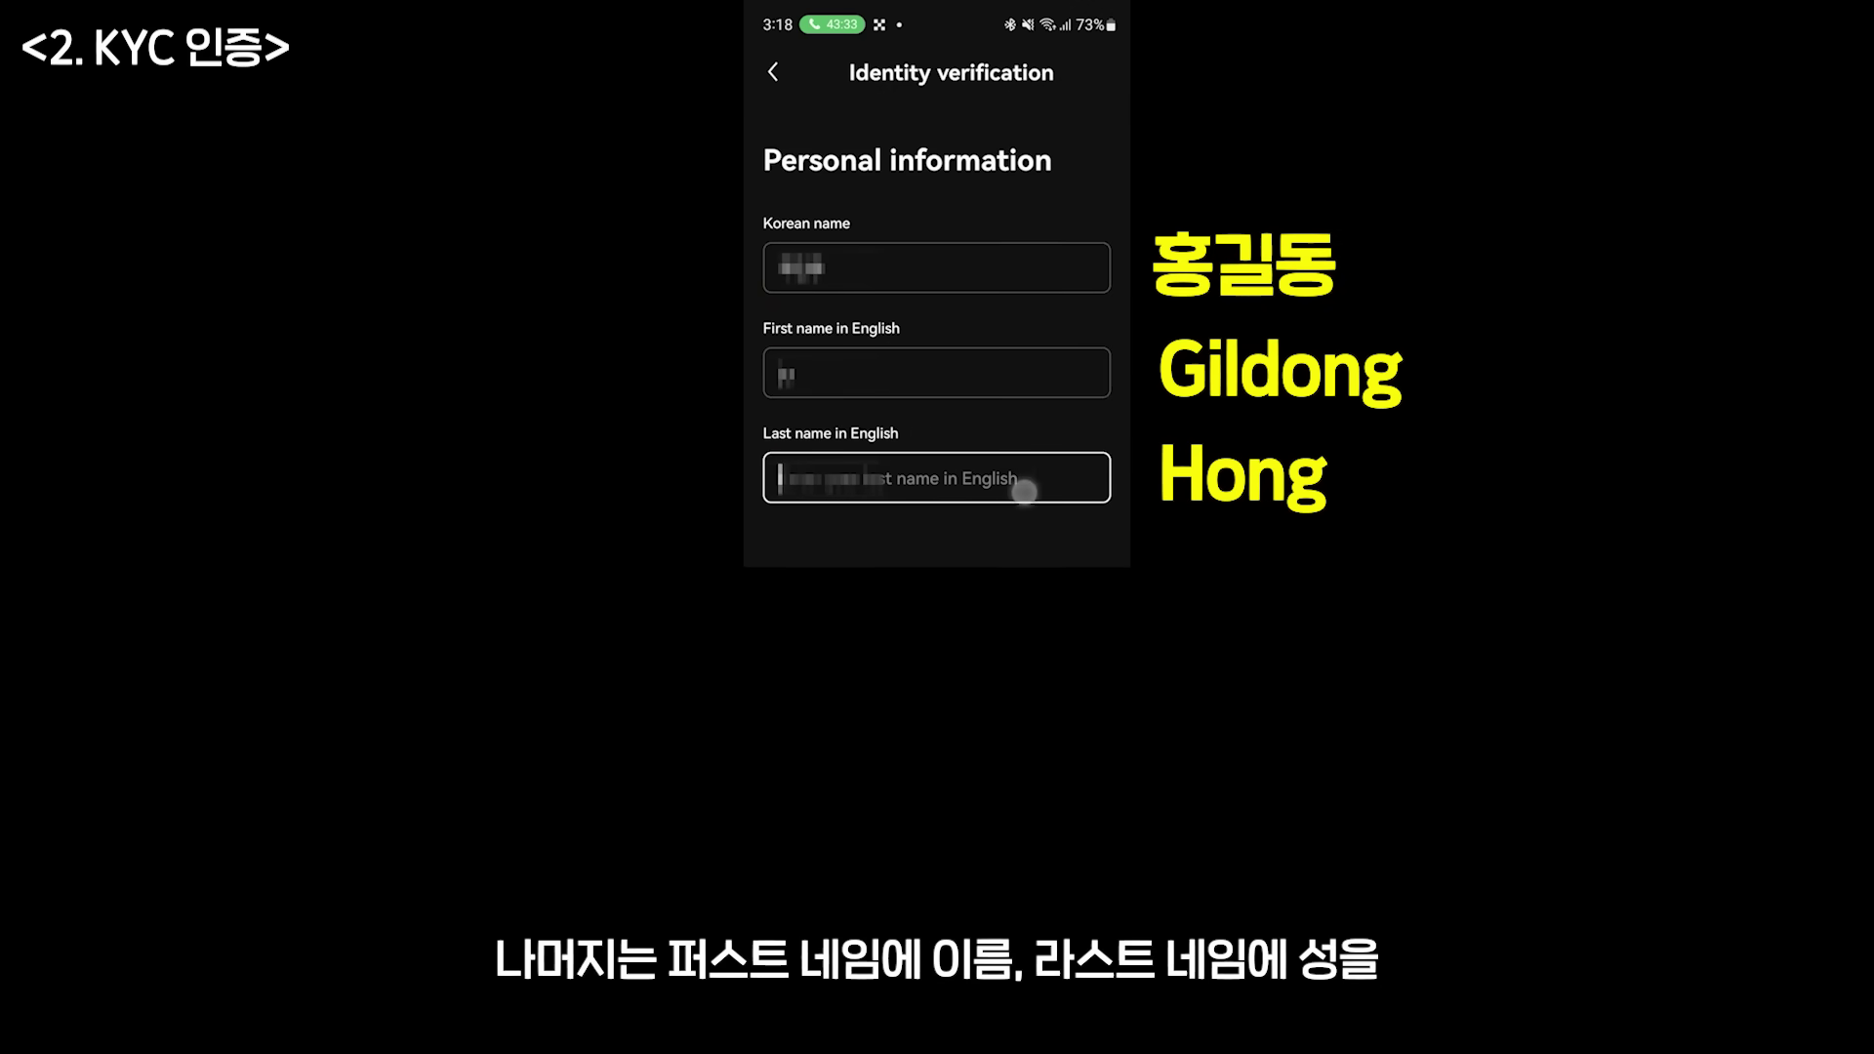
text(...)
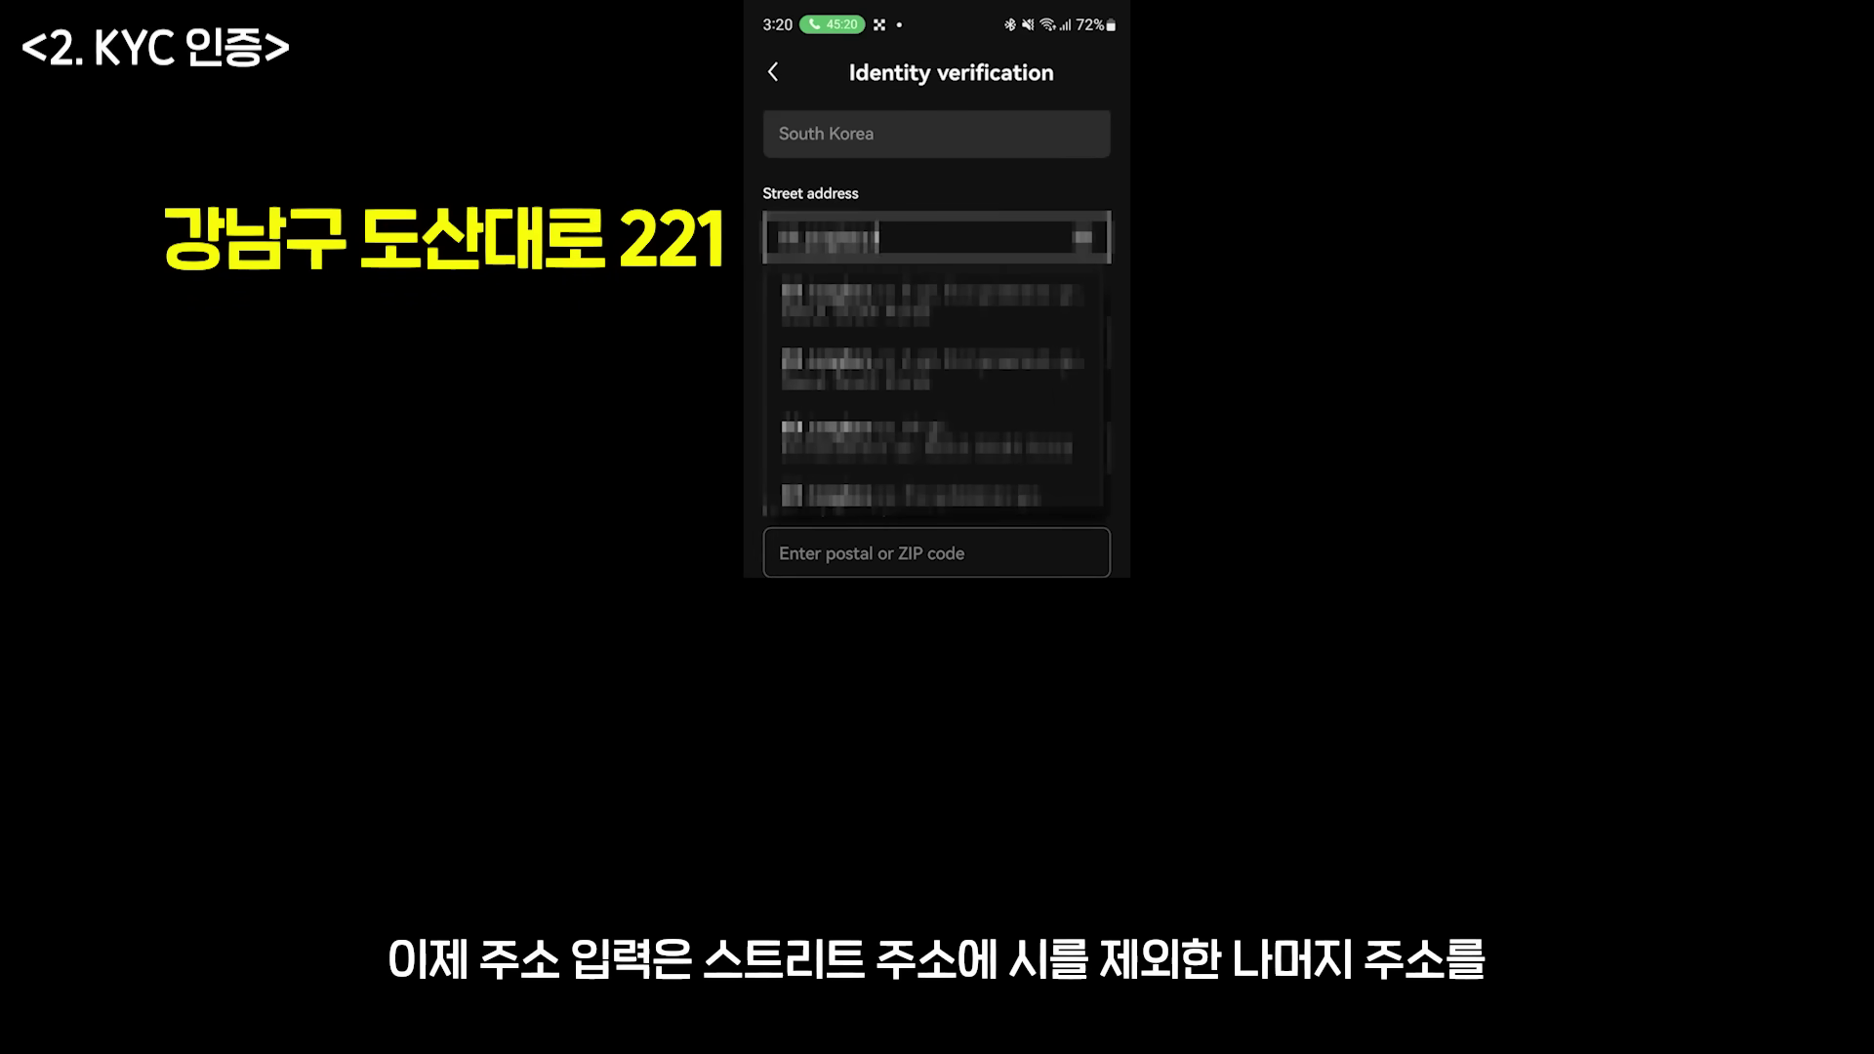
text(...)
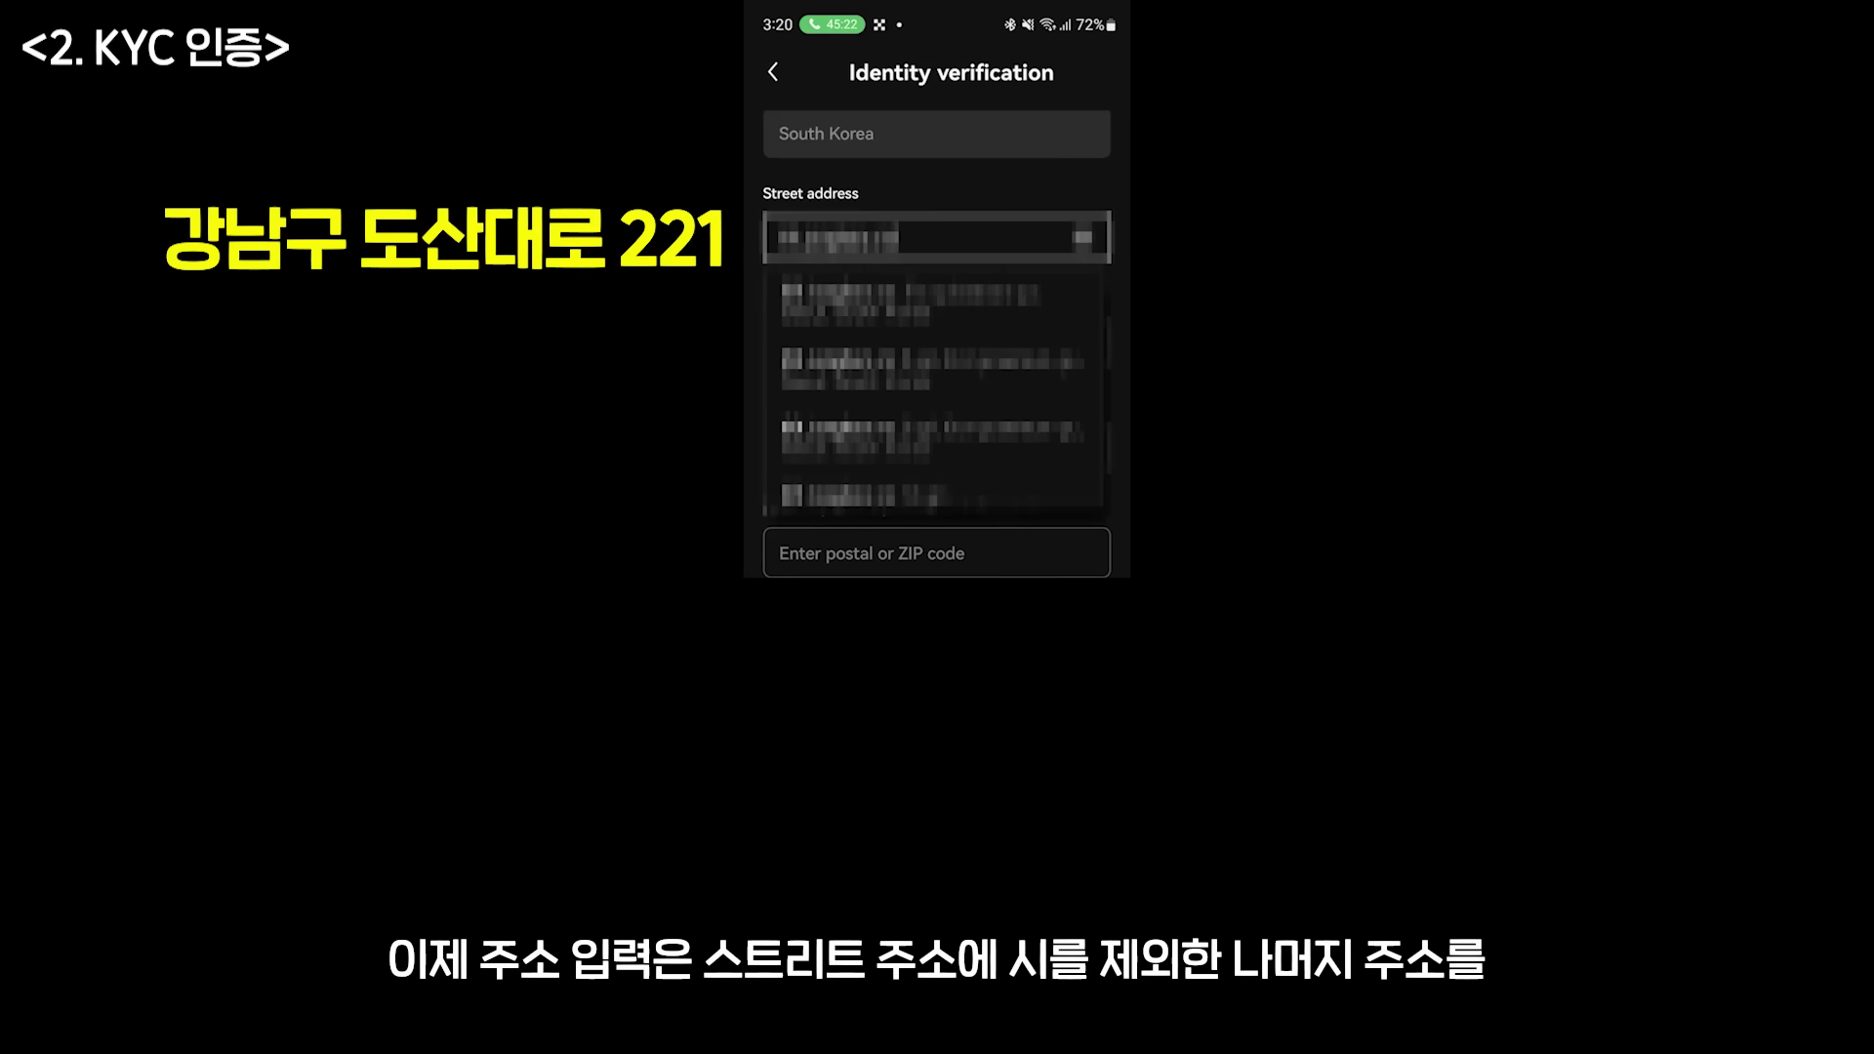
text(대로 221)
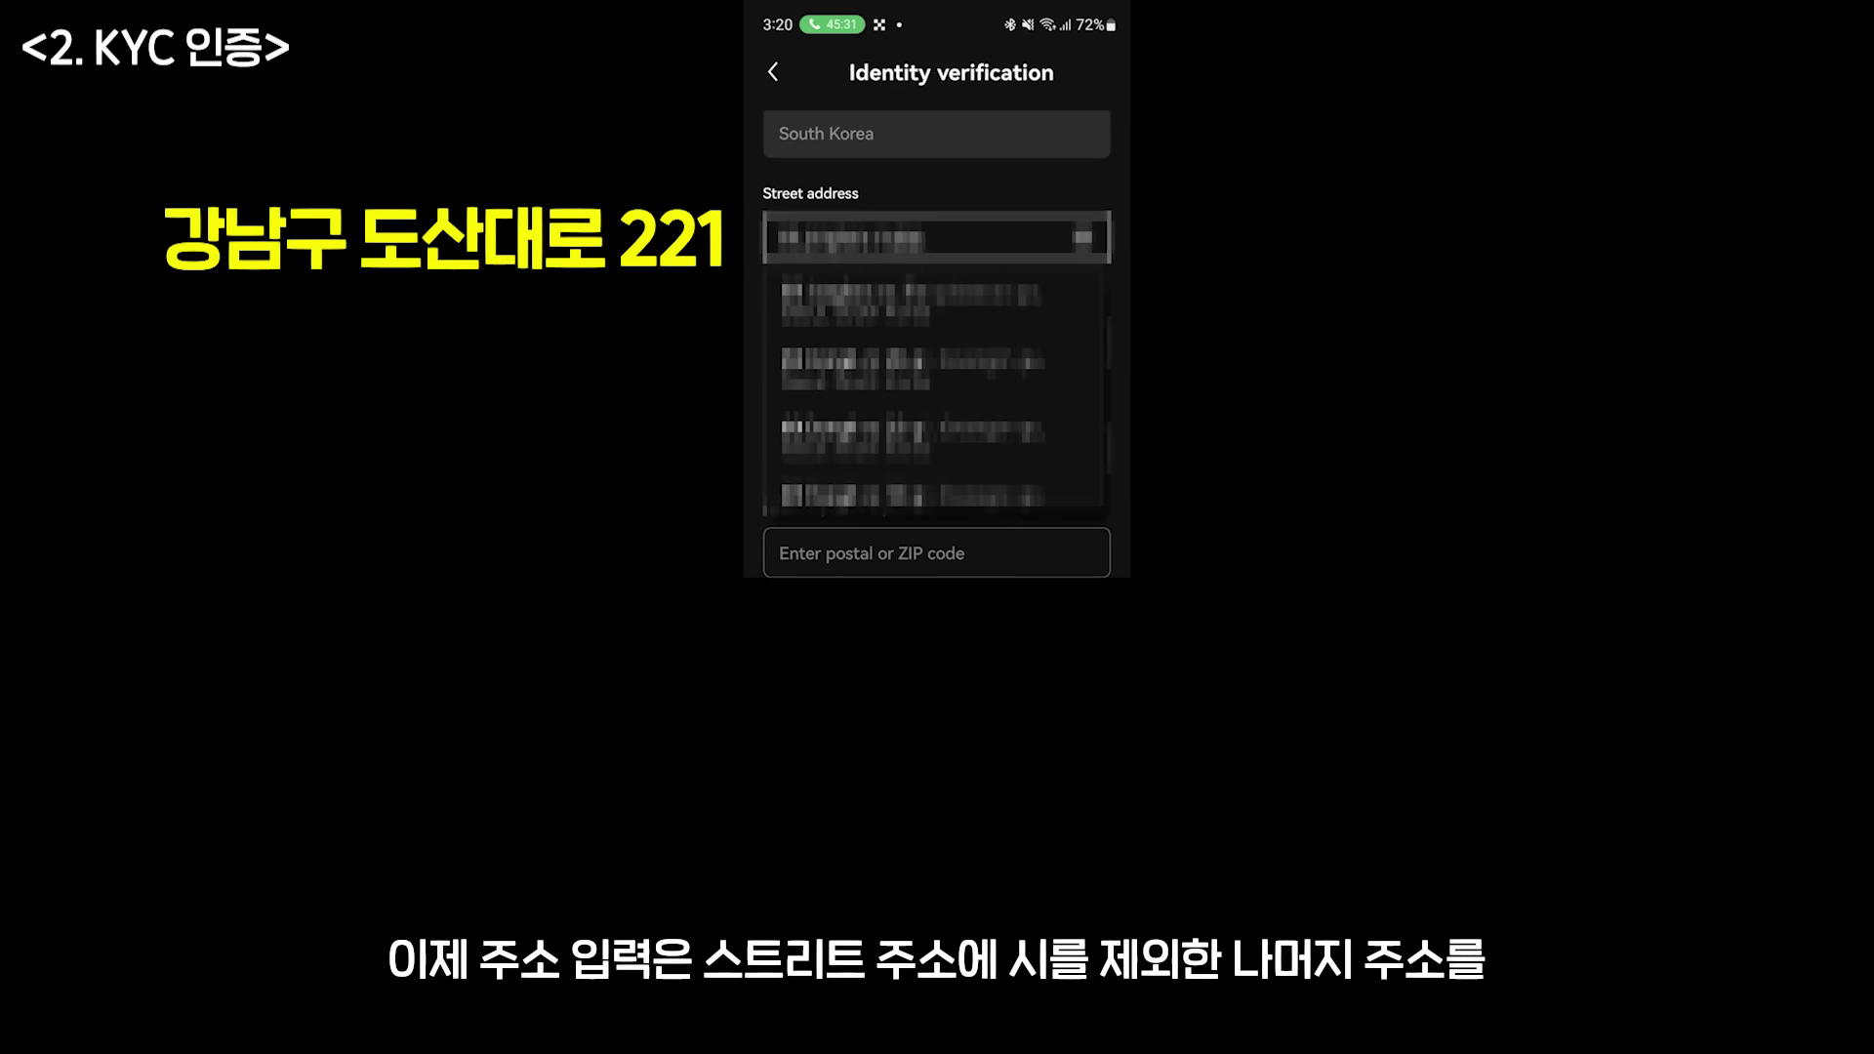
click(908, 302)
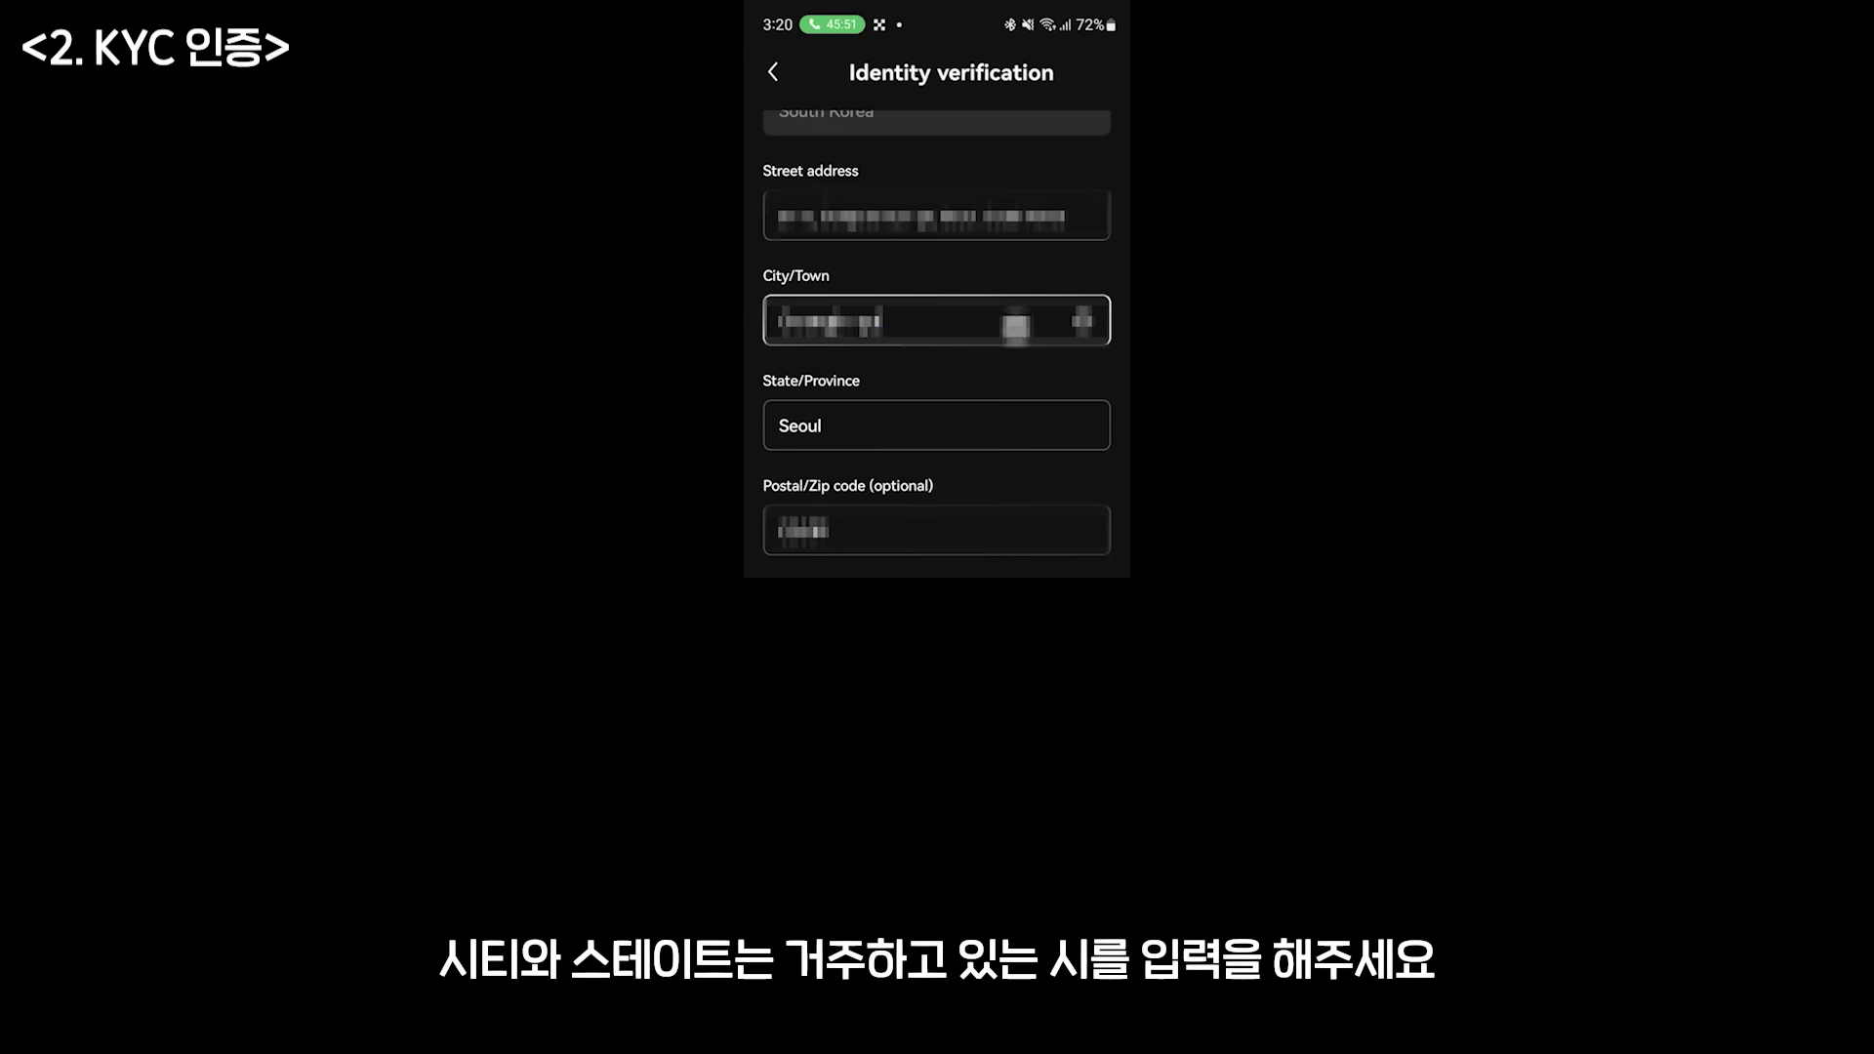
click(878, 335)
key(BackSpace)
key(BackSpace)
key(BackSpace)
key(BackSpace)
key(BackSpace)
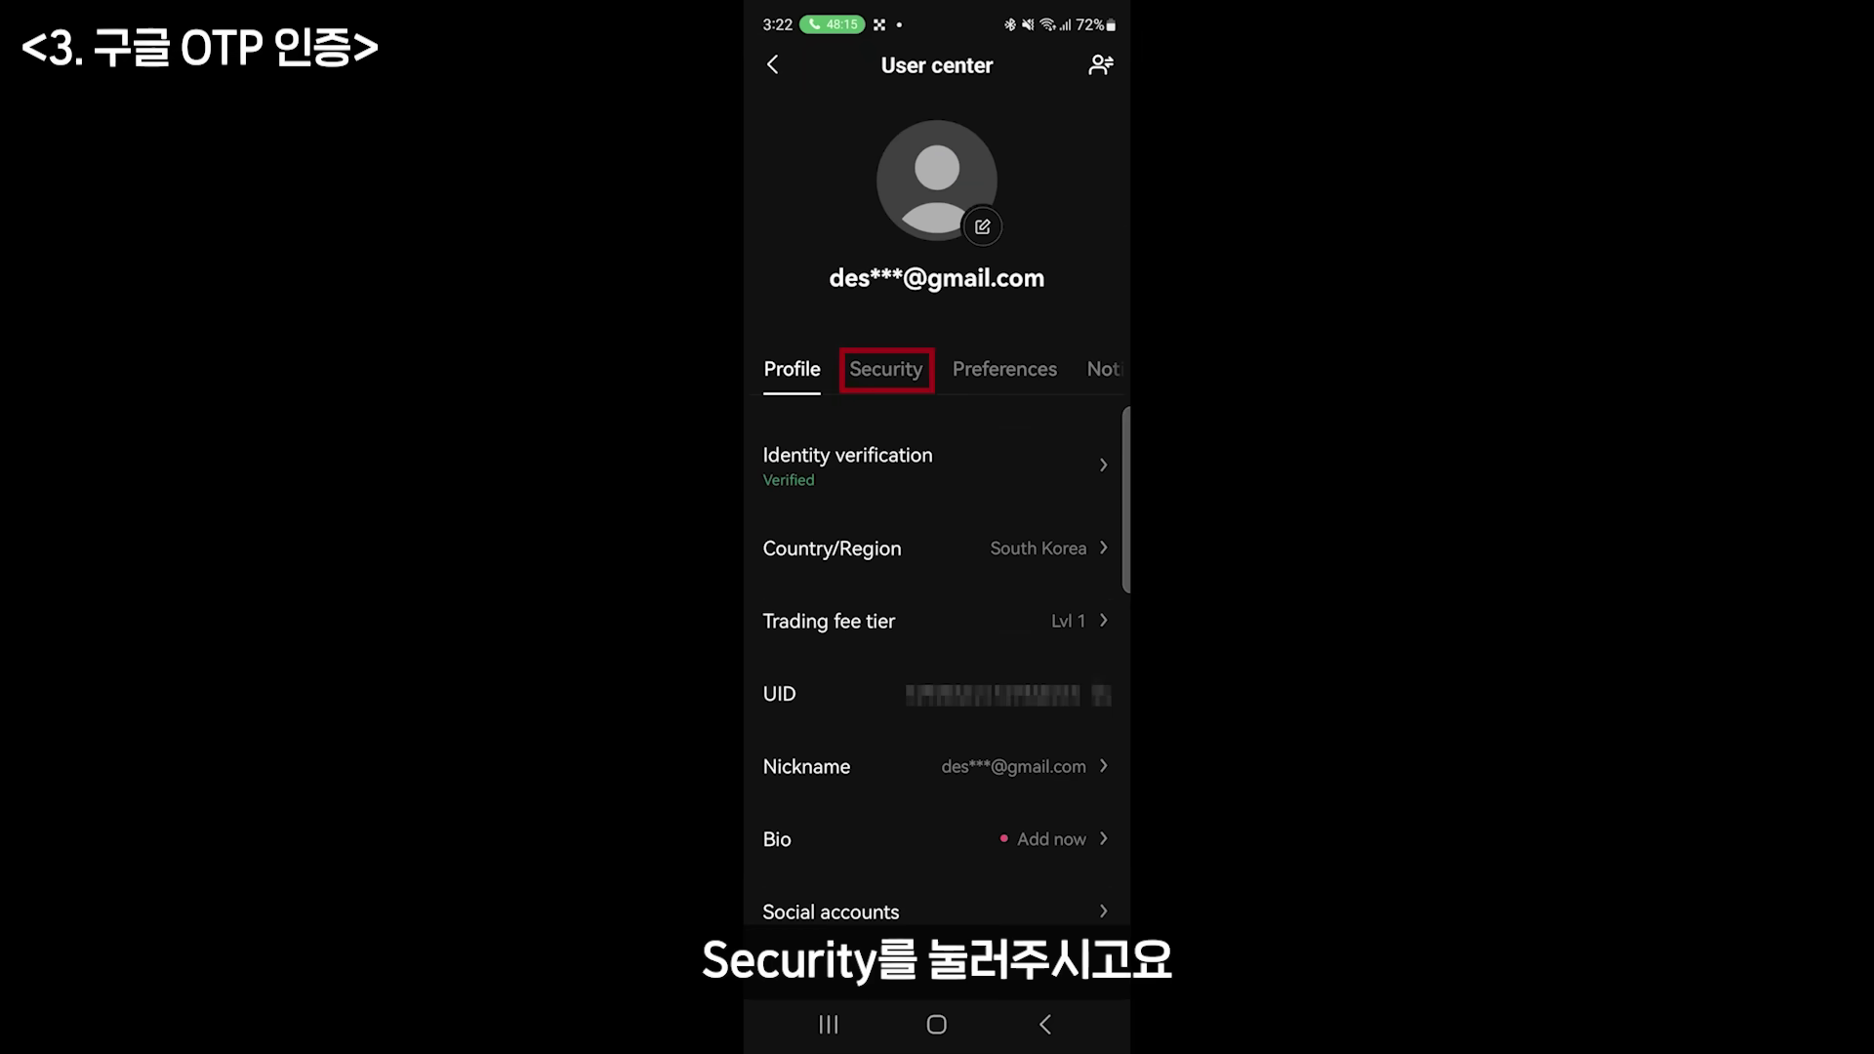
In Security settings, enter the phone verification code and copy the authenticator setup key
click(886, 370)
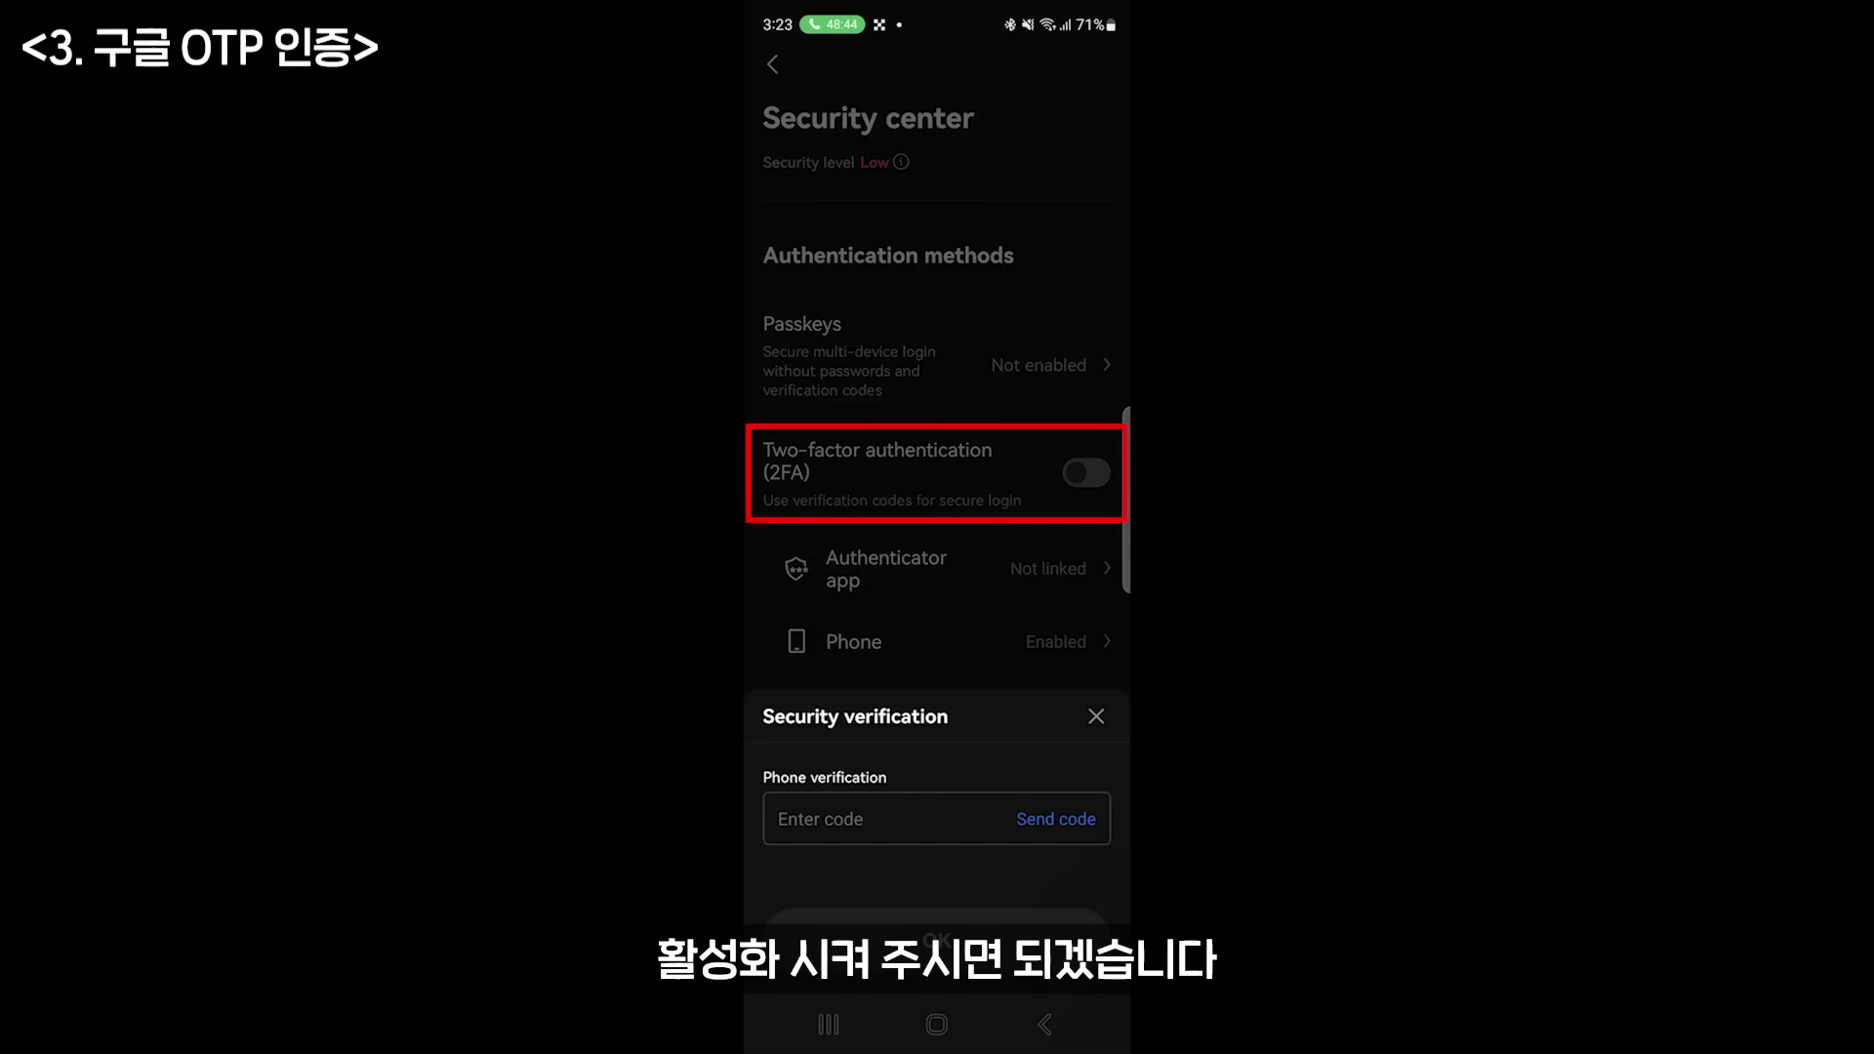
click(1055, 819)
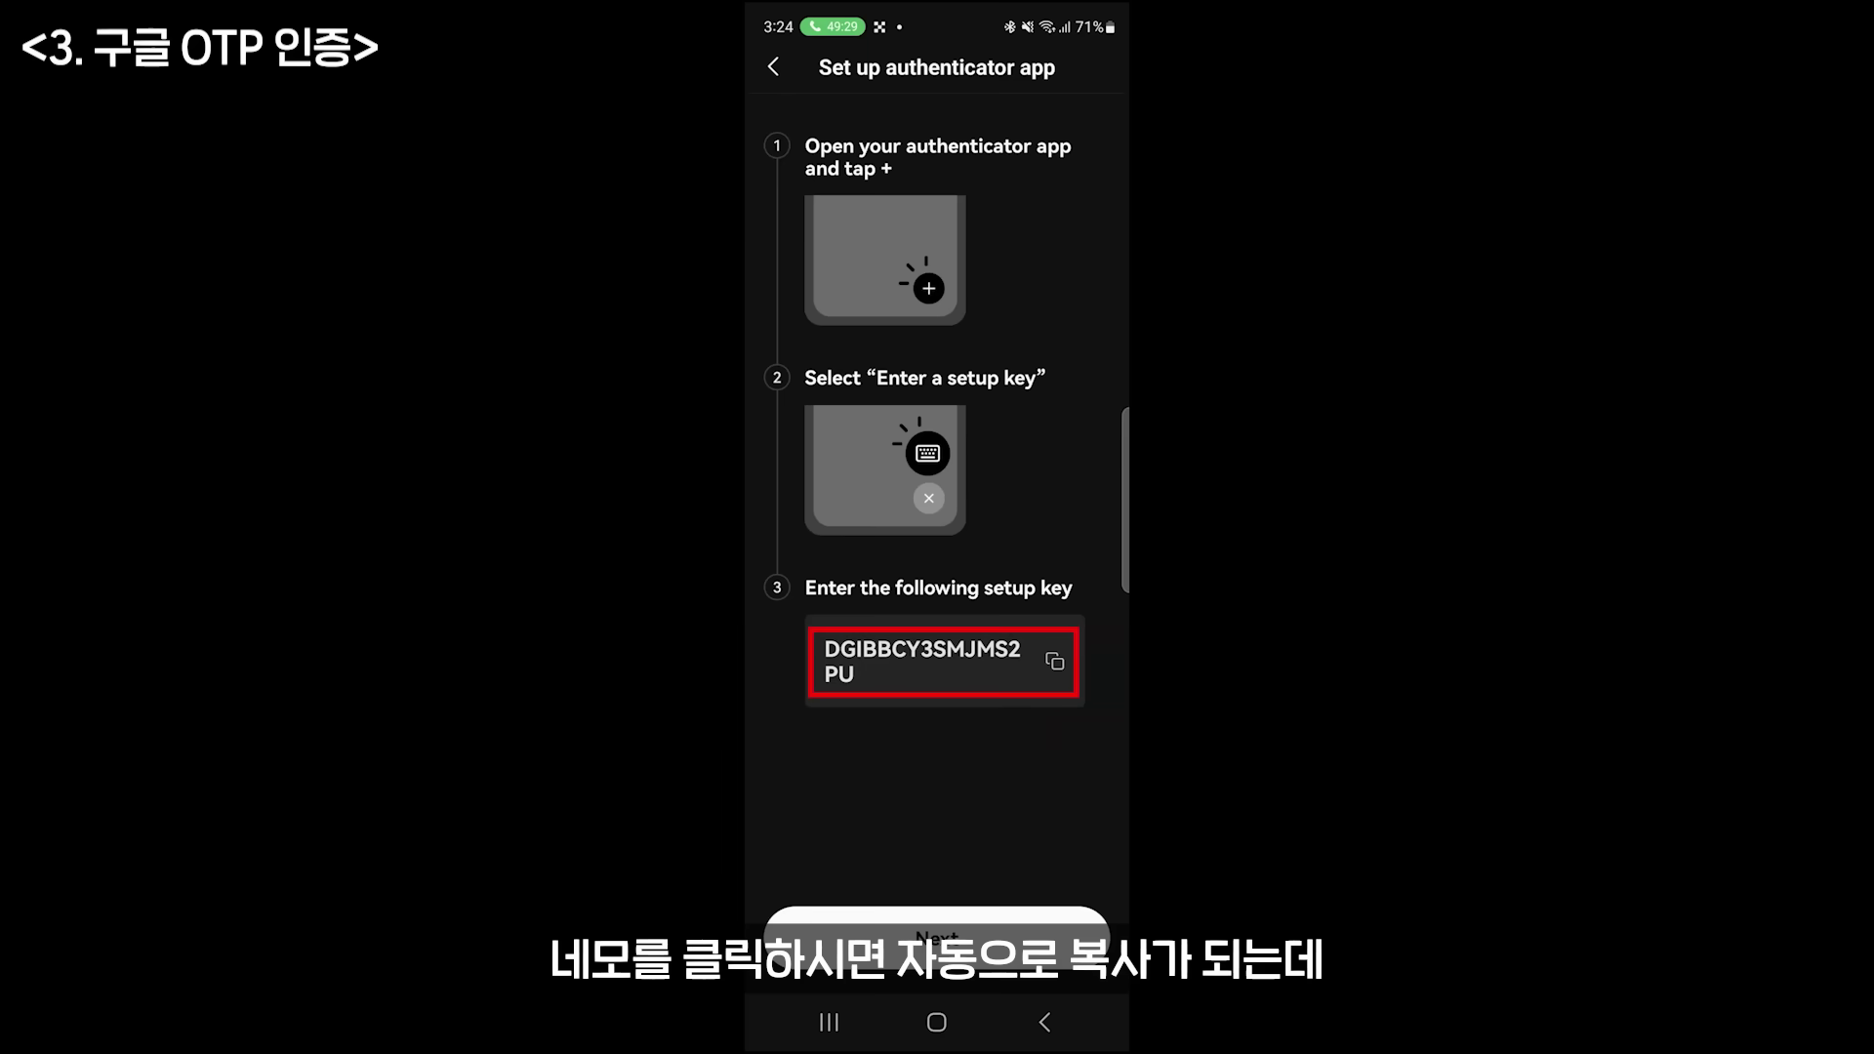
click(1054, 662)
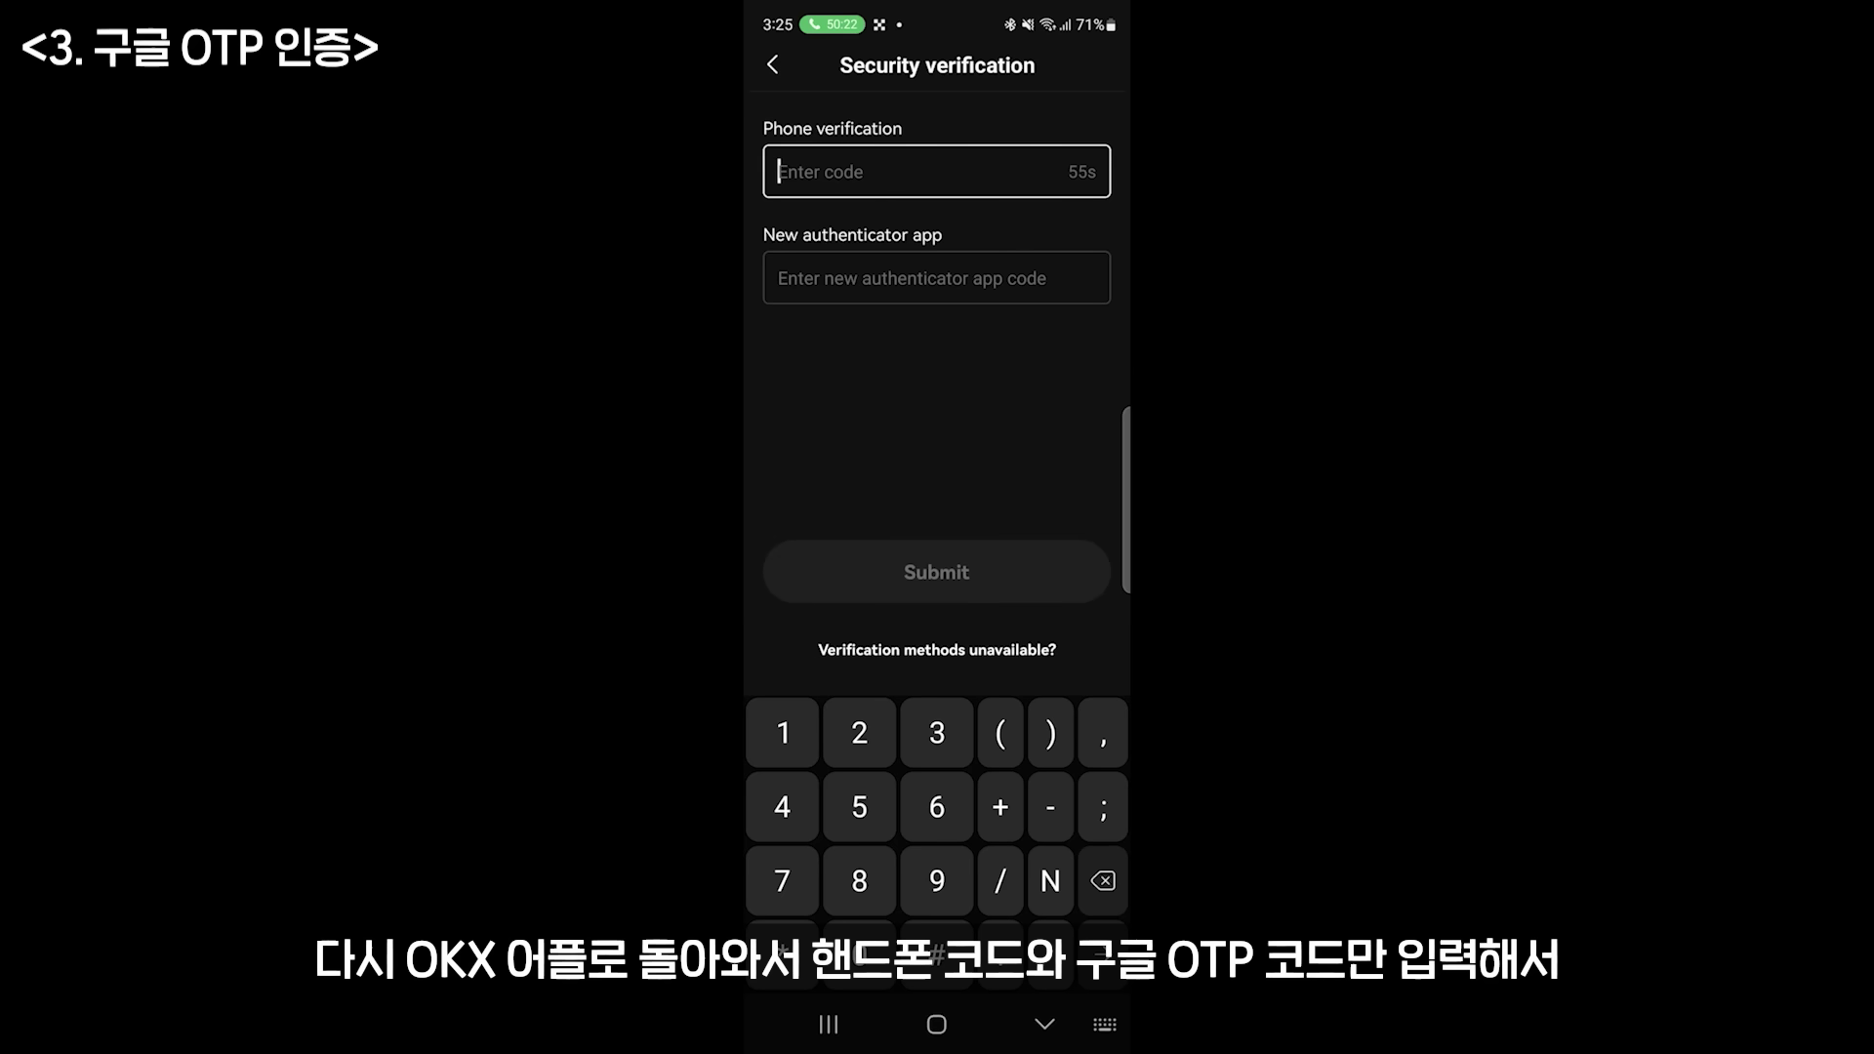
Enter the phone and authenticator verification codes and submit to enable 2FA
click(780, 739)
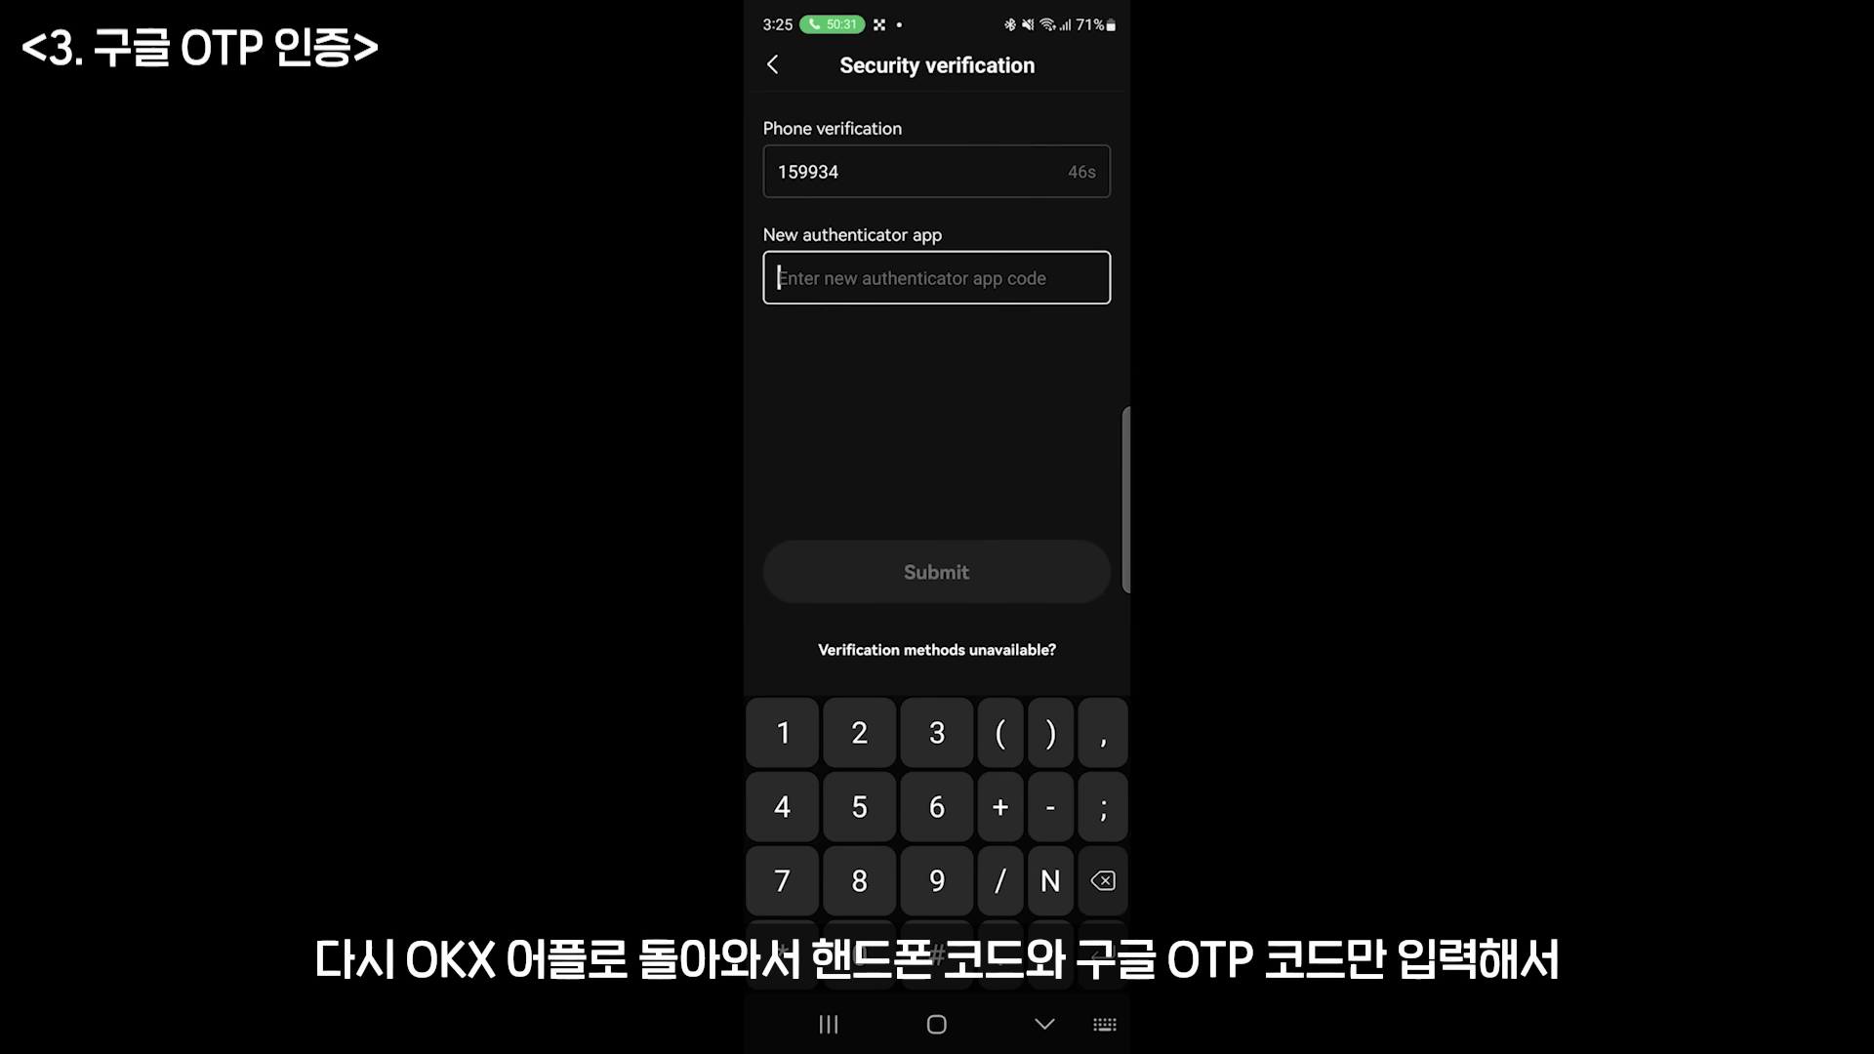
click(1045, 1024)
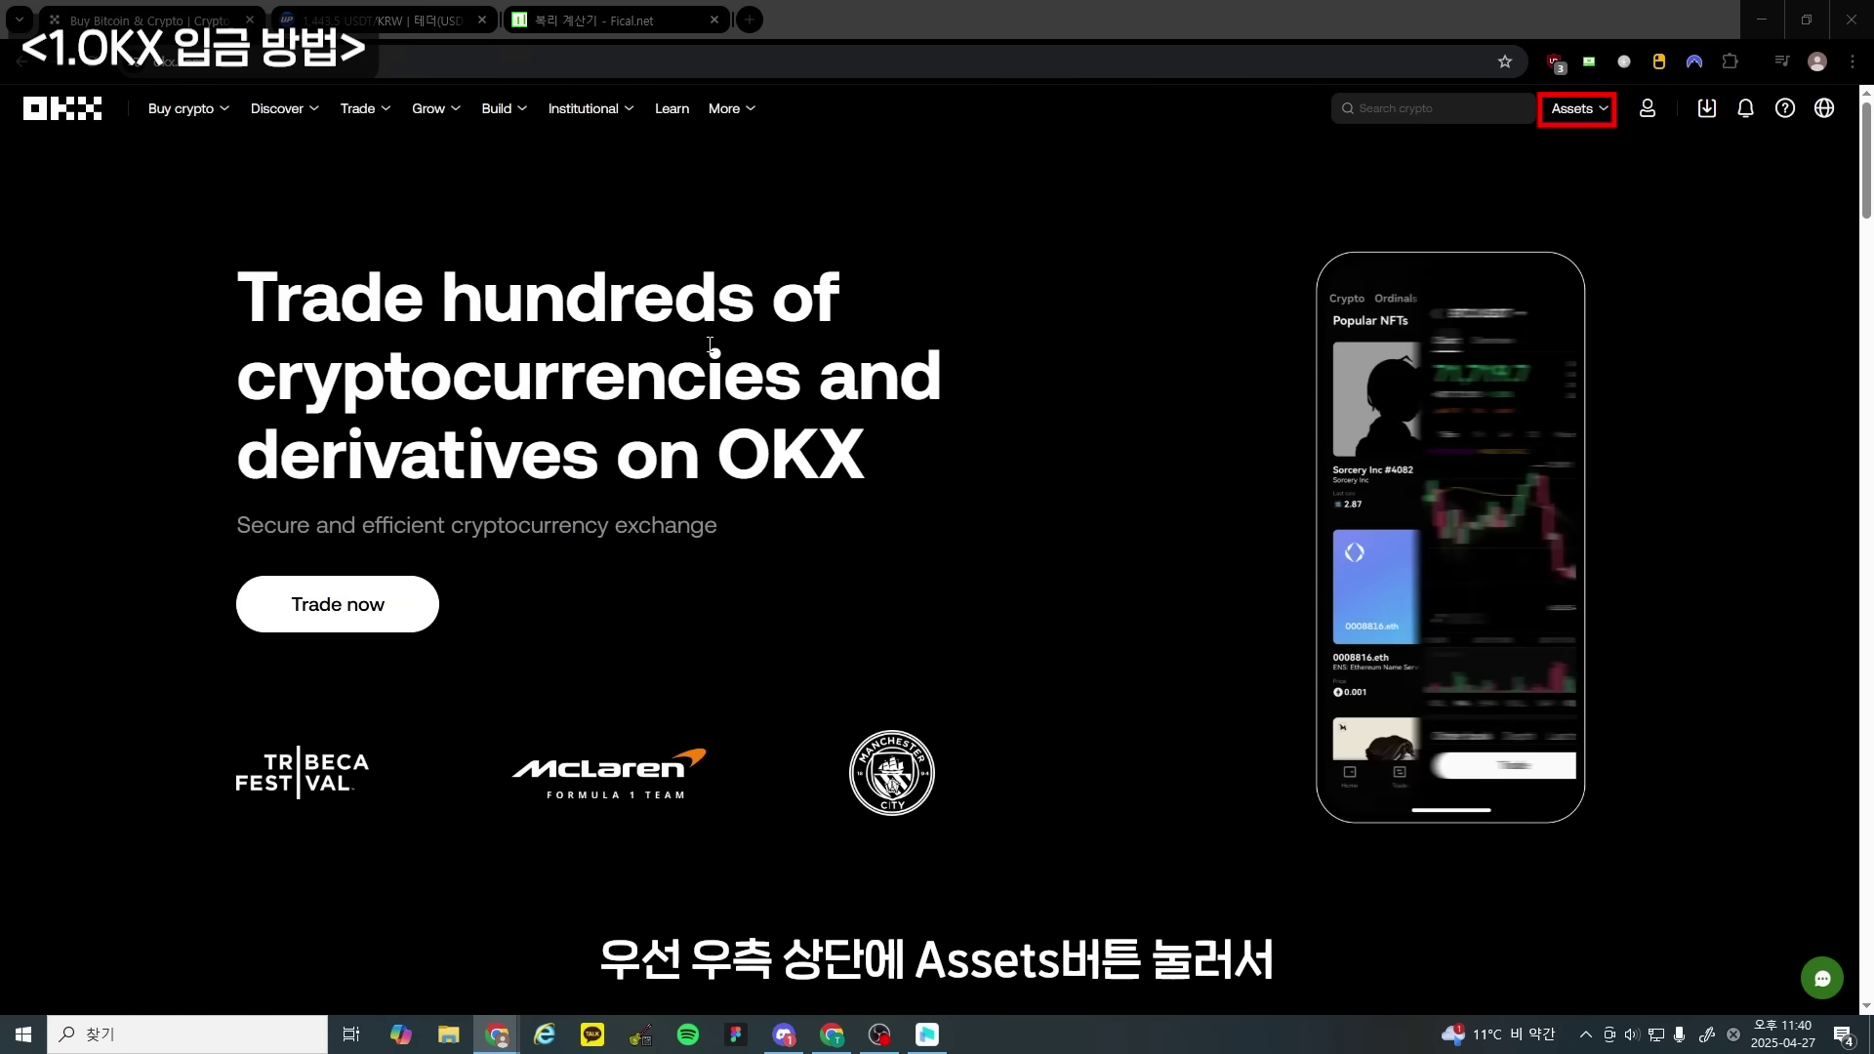
Copy the OKX USDT deposit address on the Tron (TRC20) network and switch to the Upbit tab
mouse_move(1573, 115)
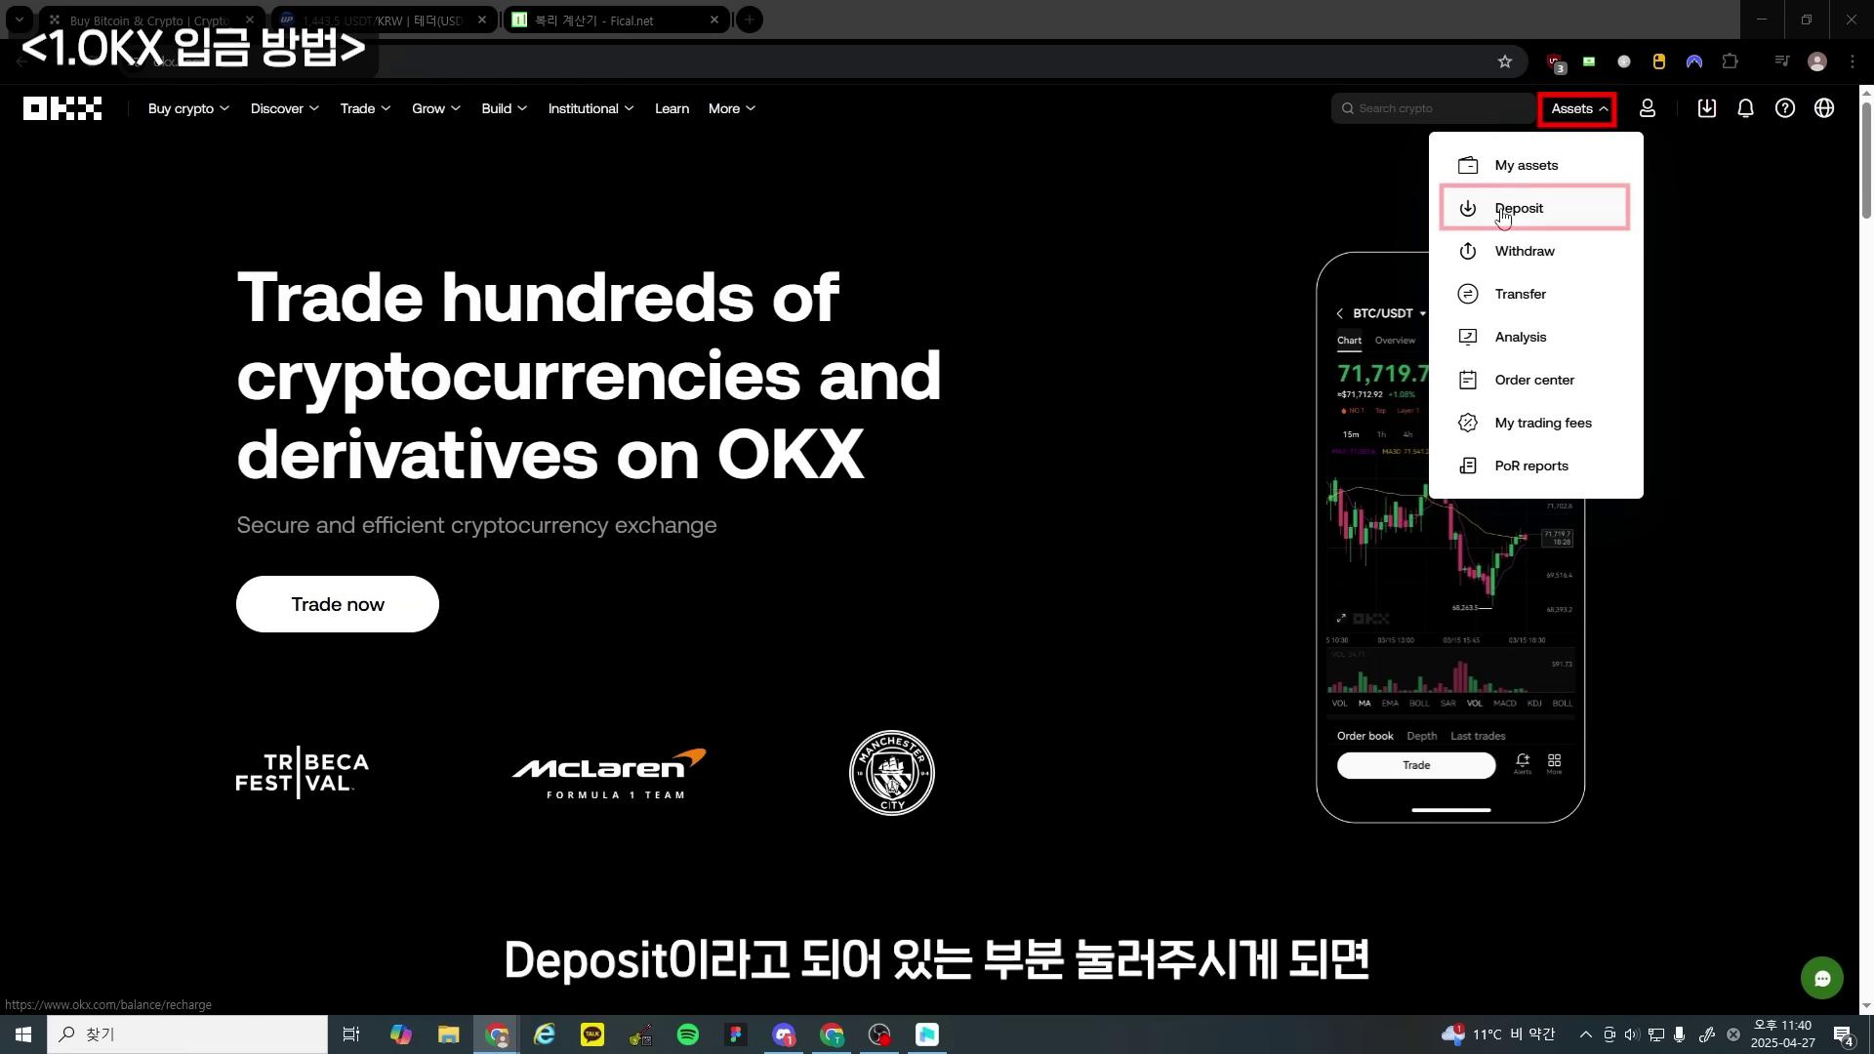
click(1473, 213)
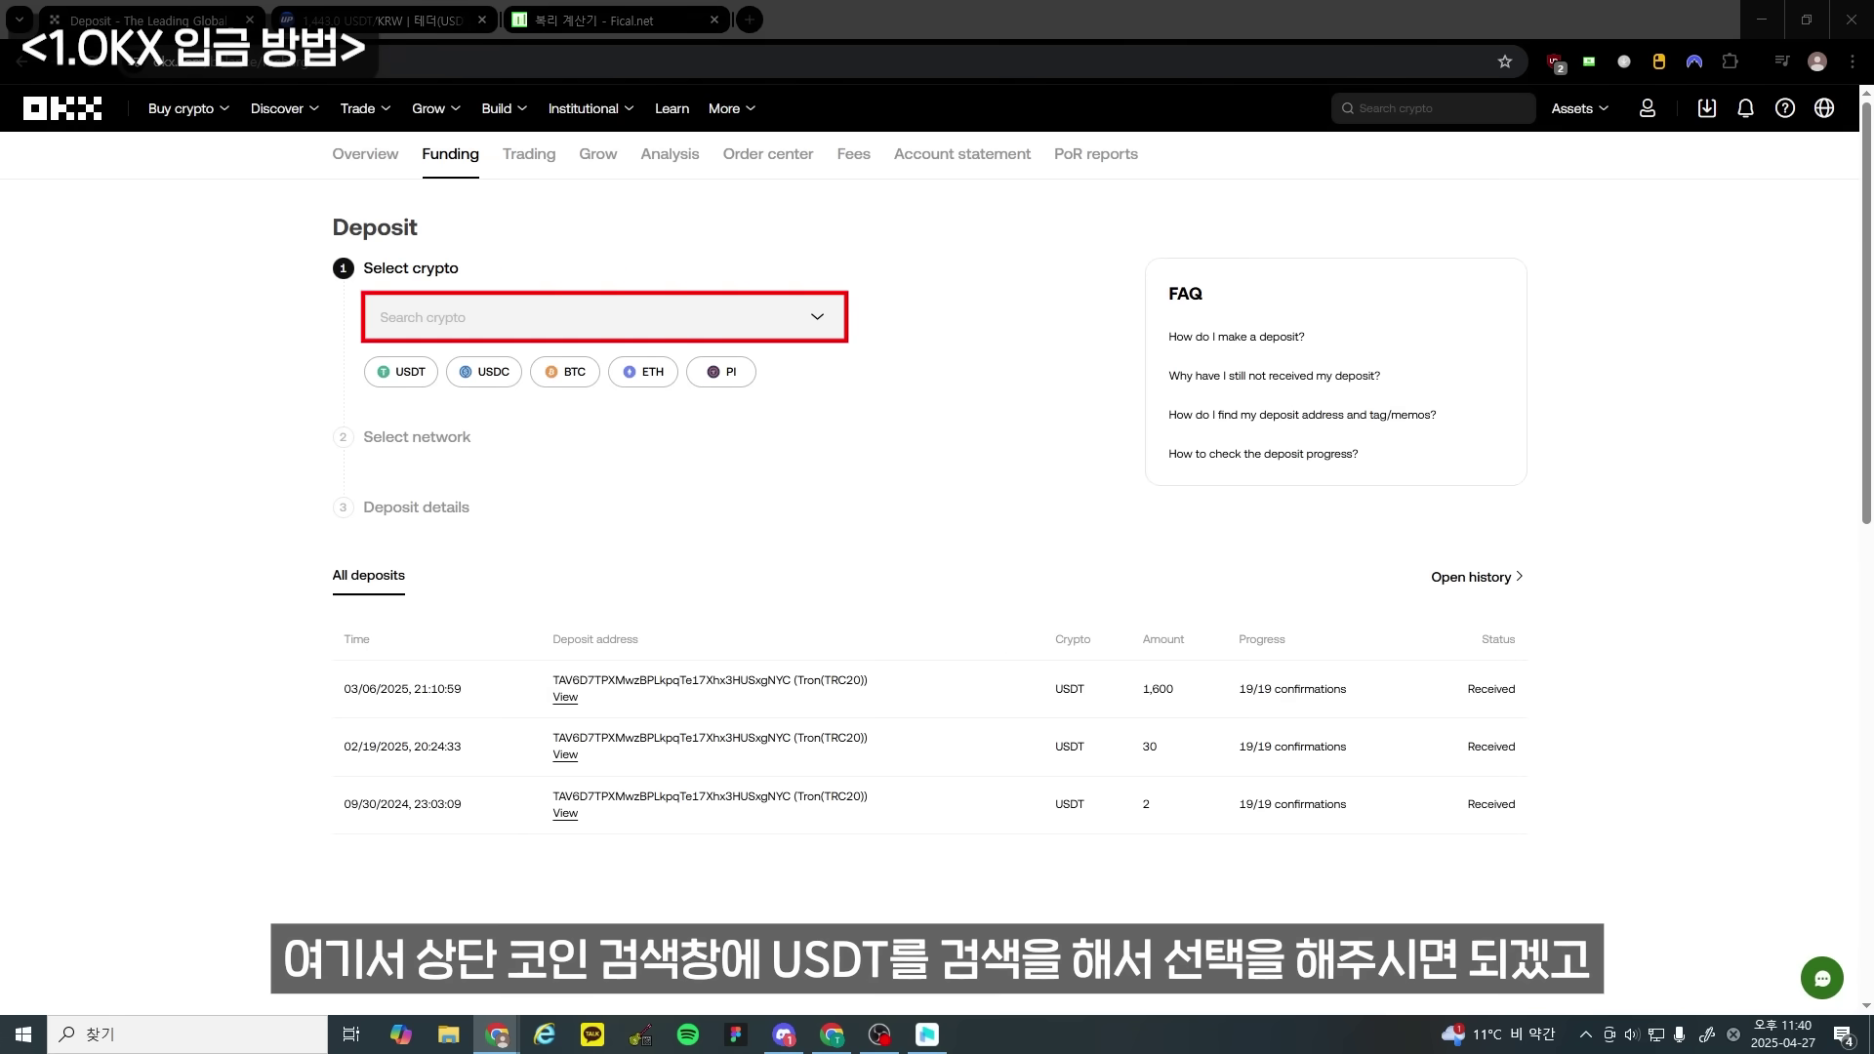
click(402, 371)
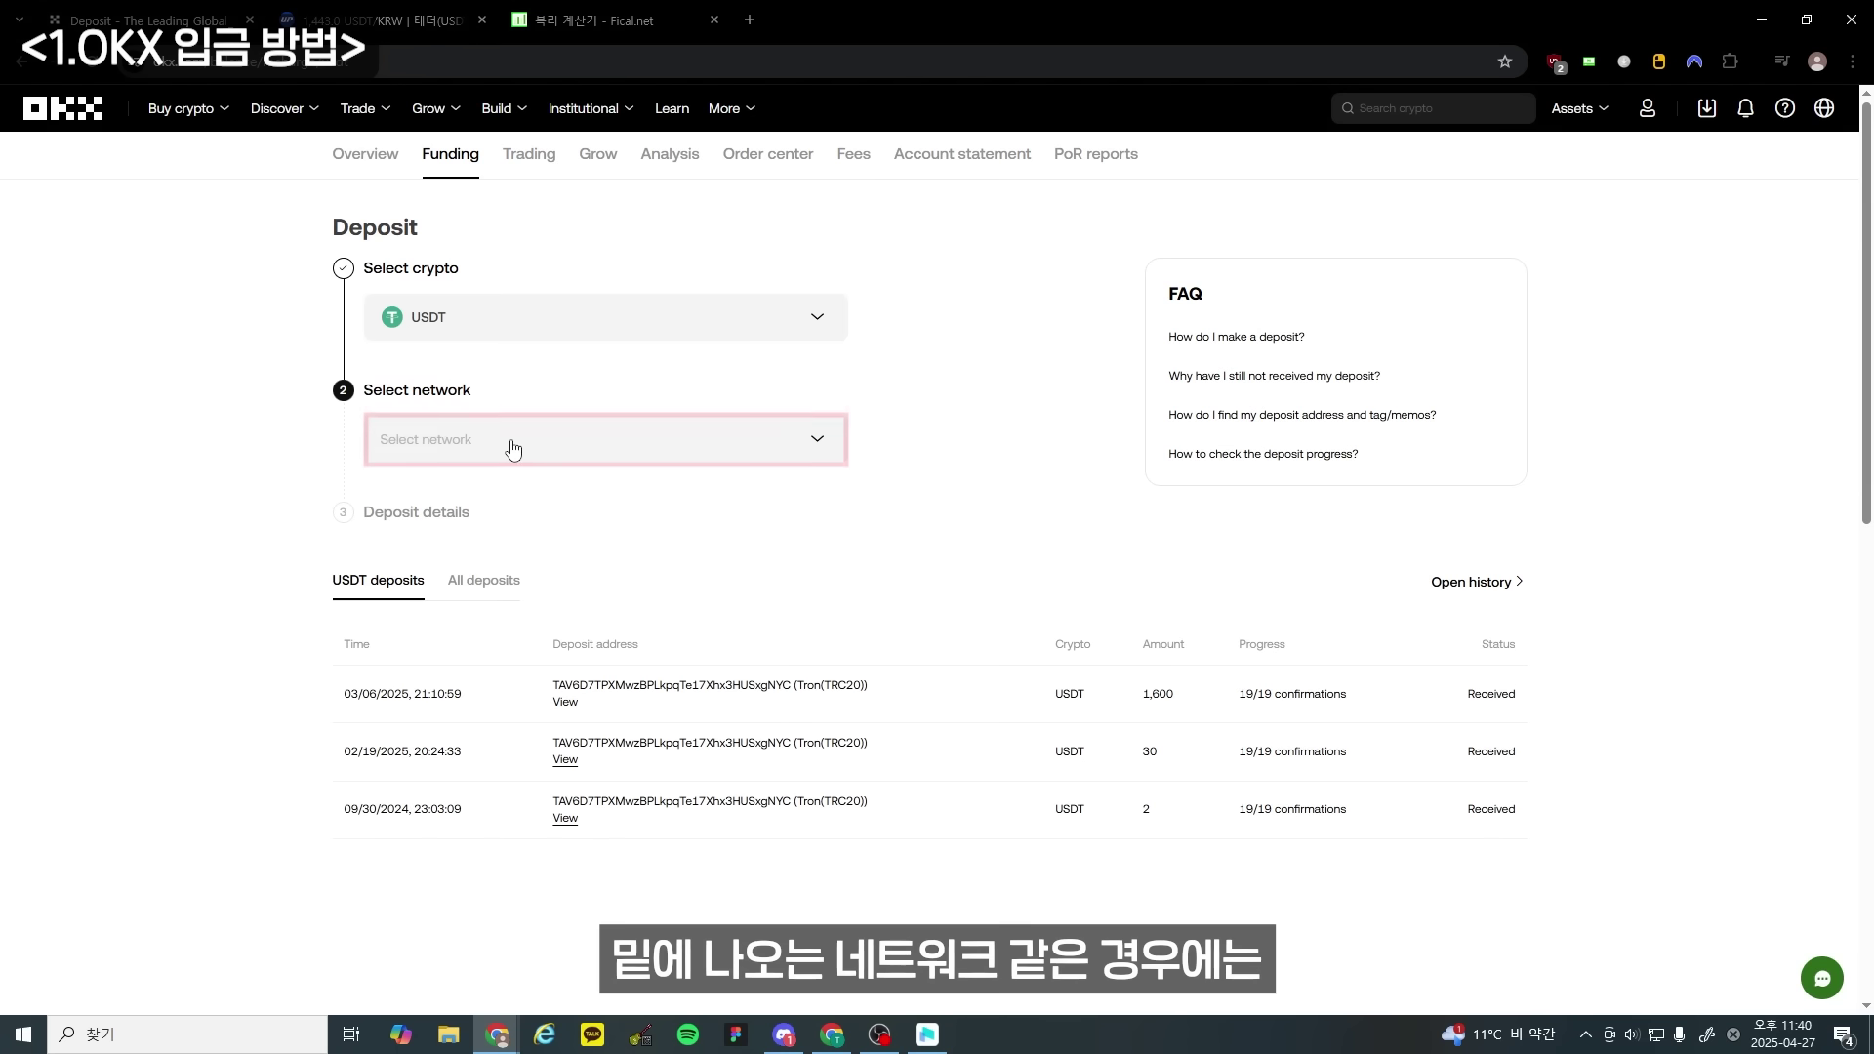
click(512, 449)
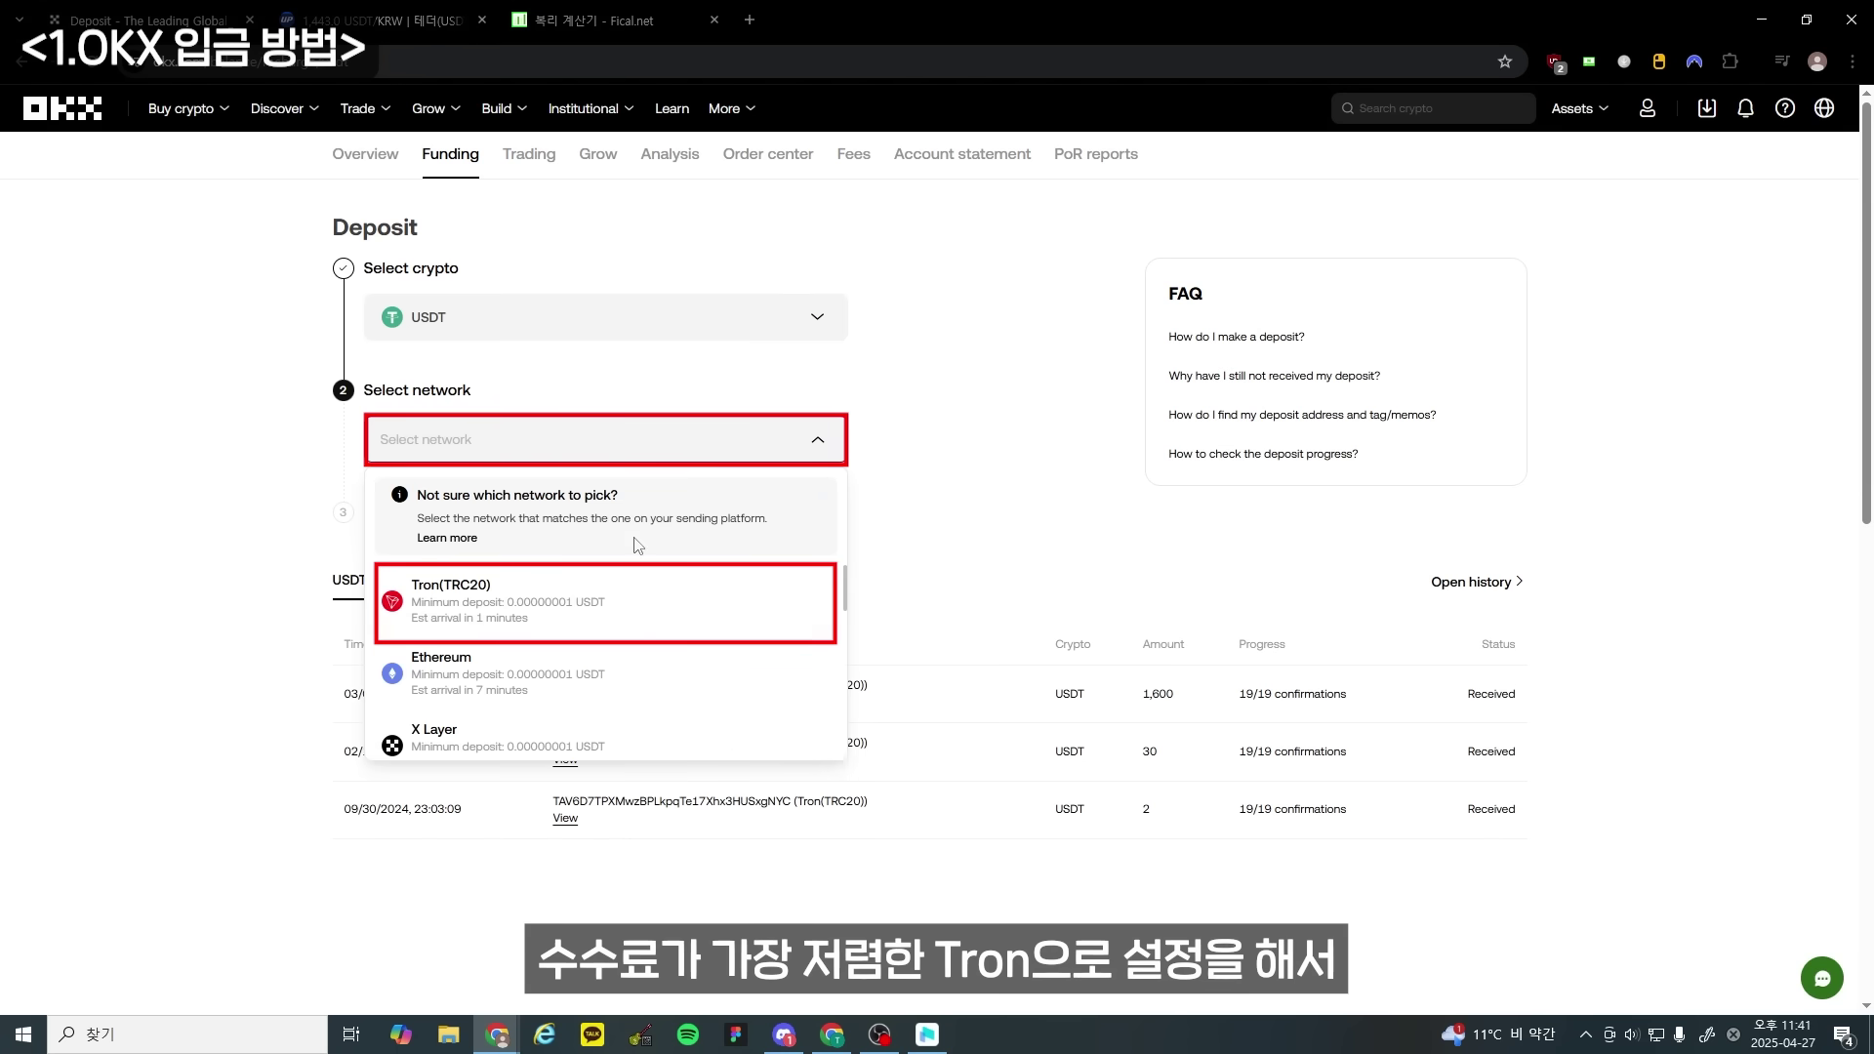
click(475, 613)
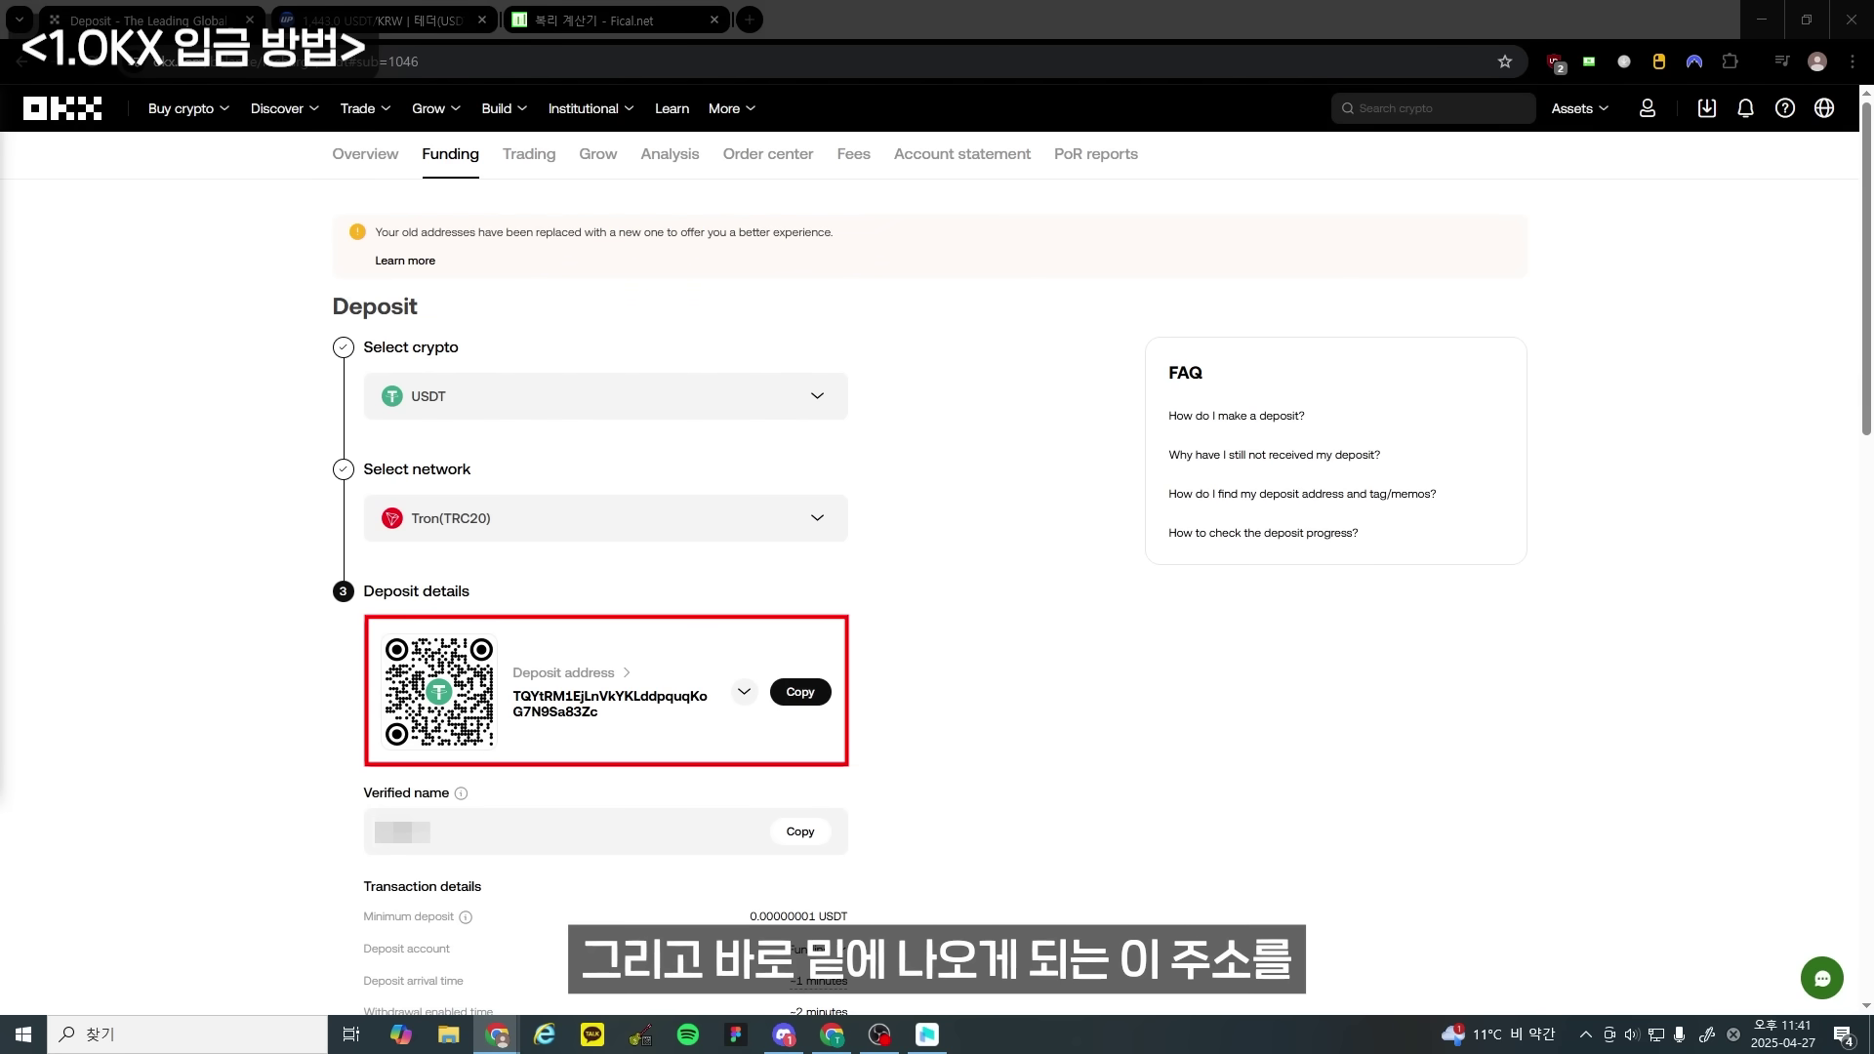
click(801, 692)
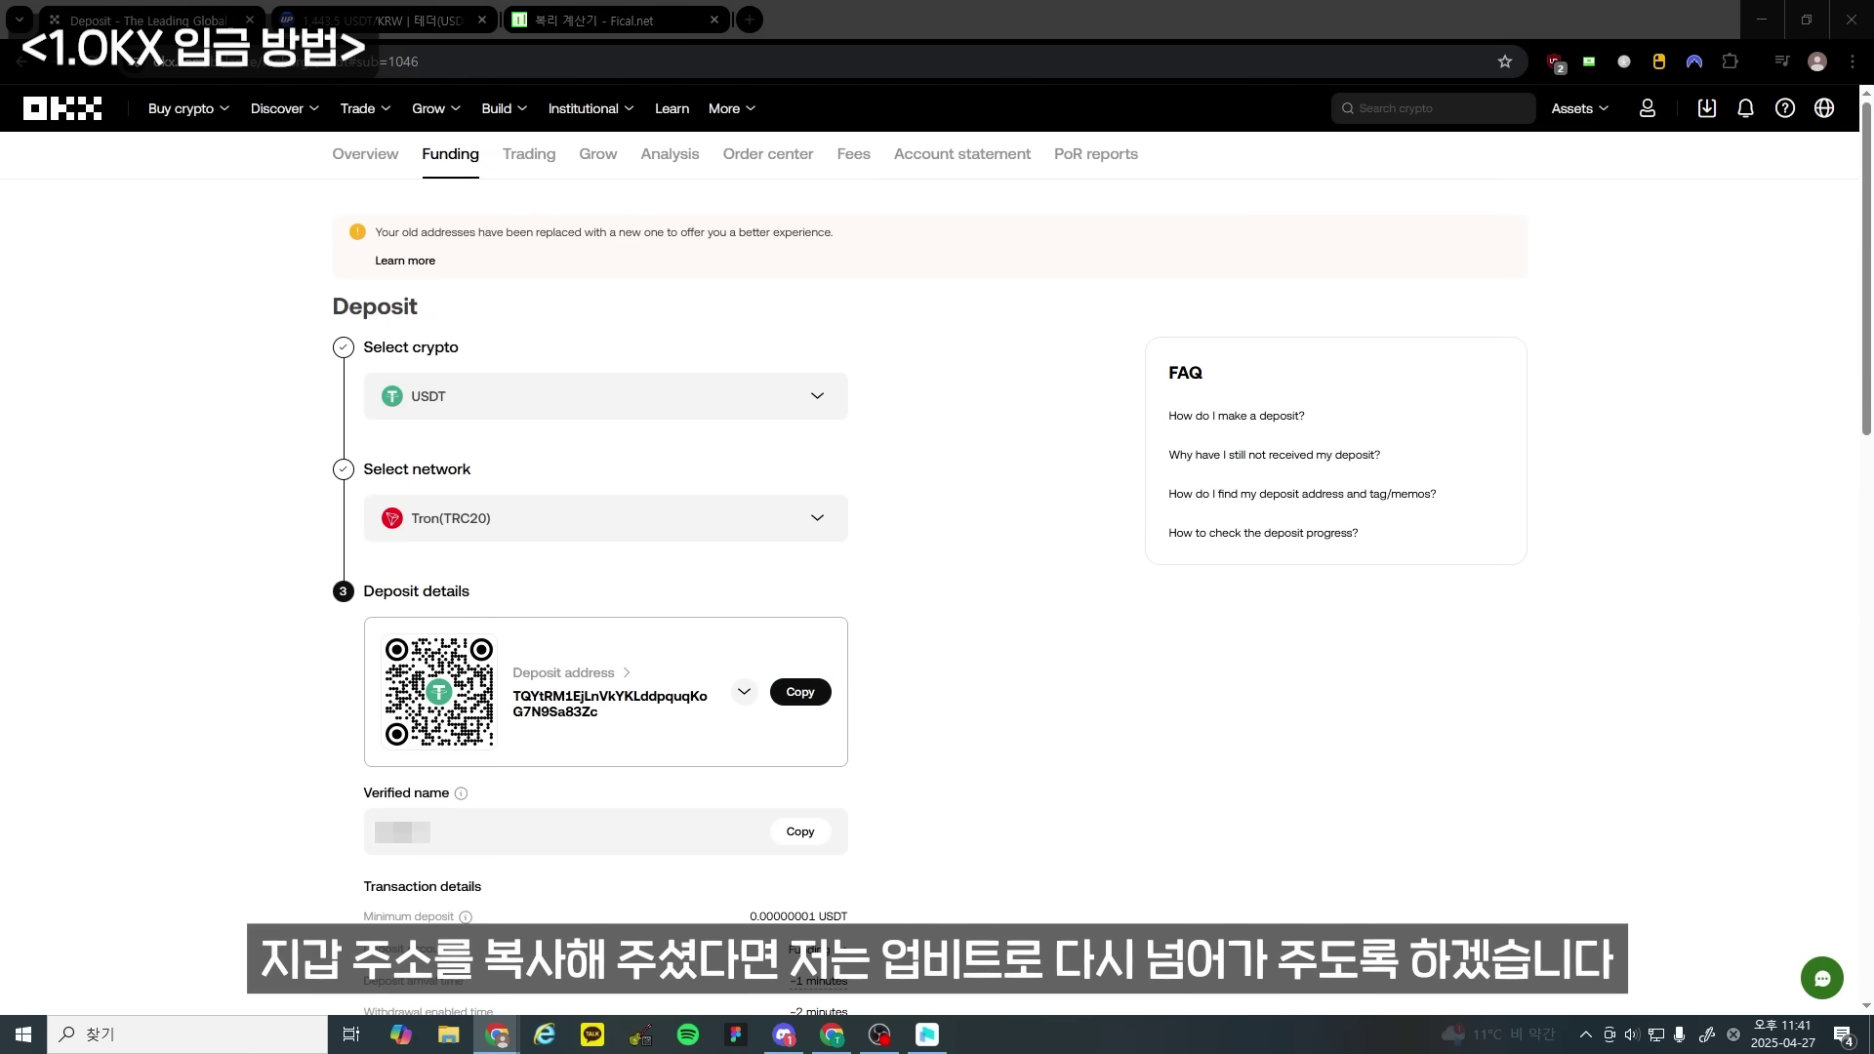
click(375, 19)
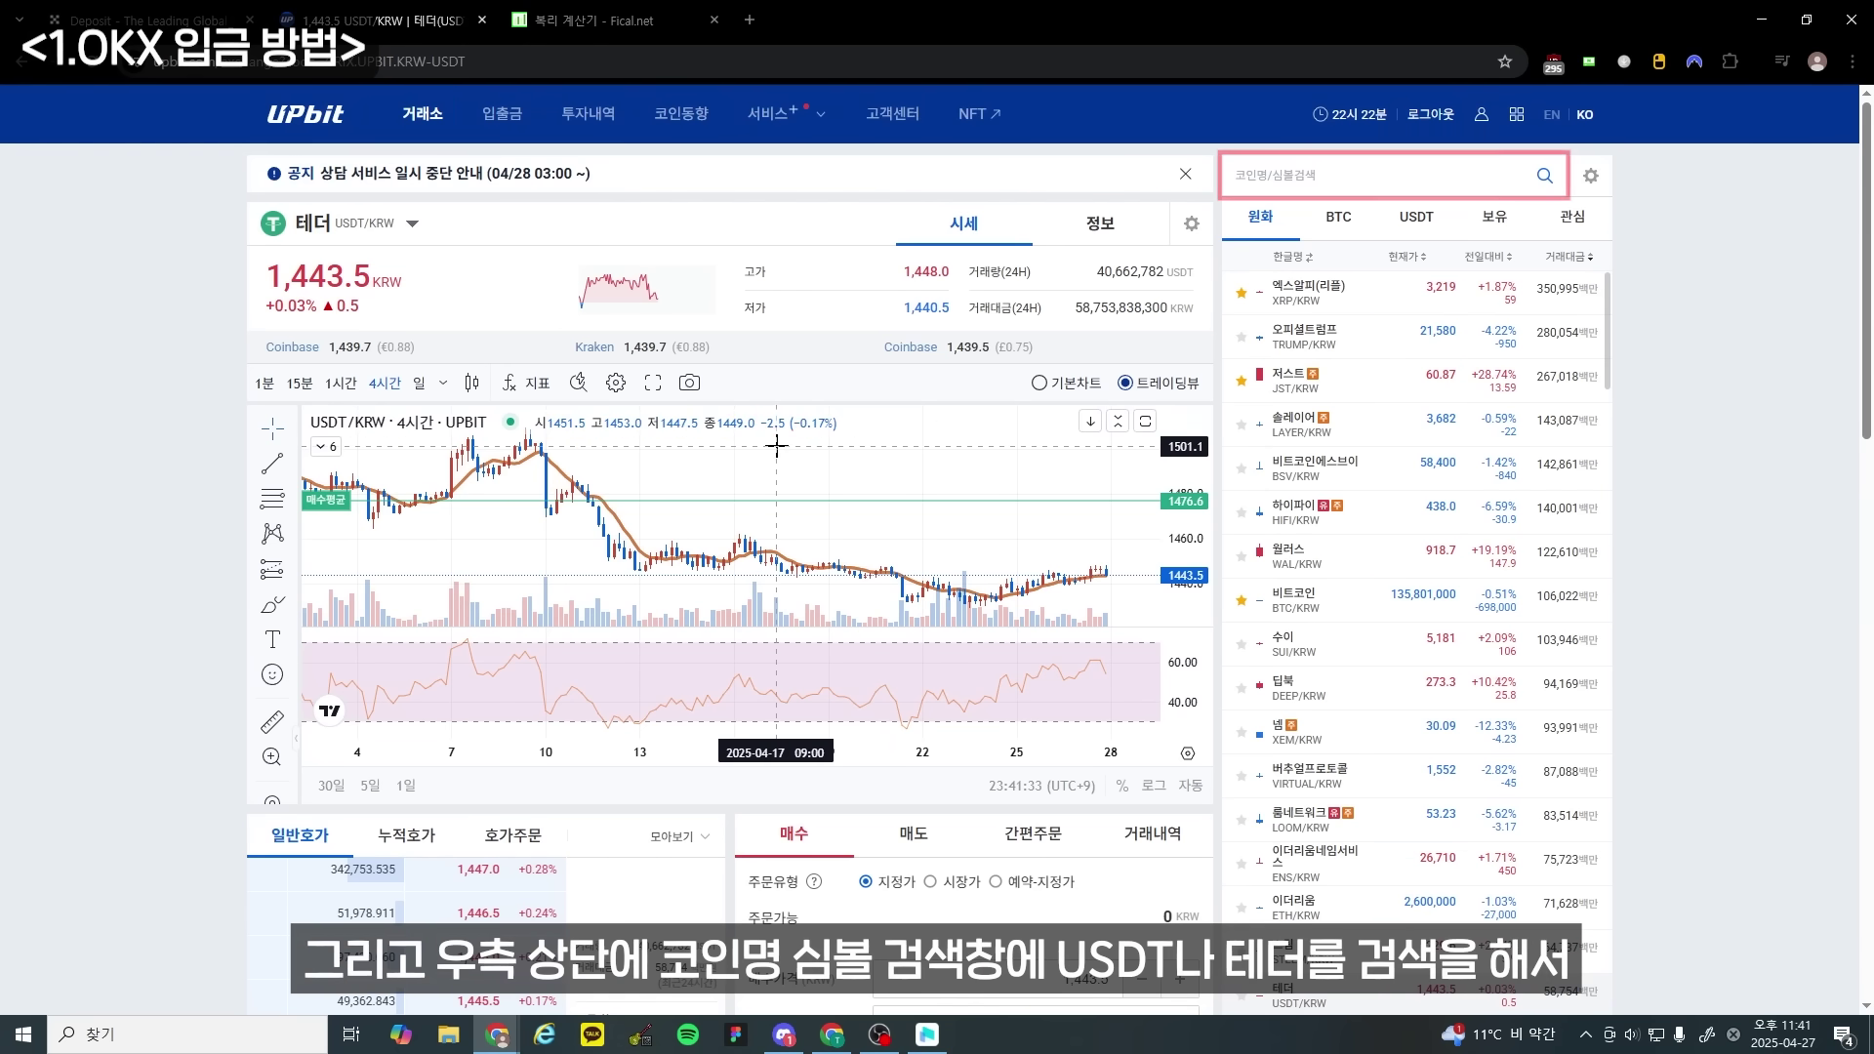
Search Upbit's coin list for 'usdt' to show Tether (USDT/KRW)
click(1300, 172)
text(usdt)
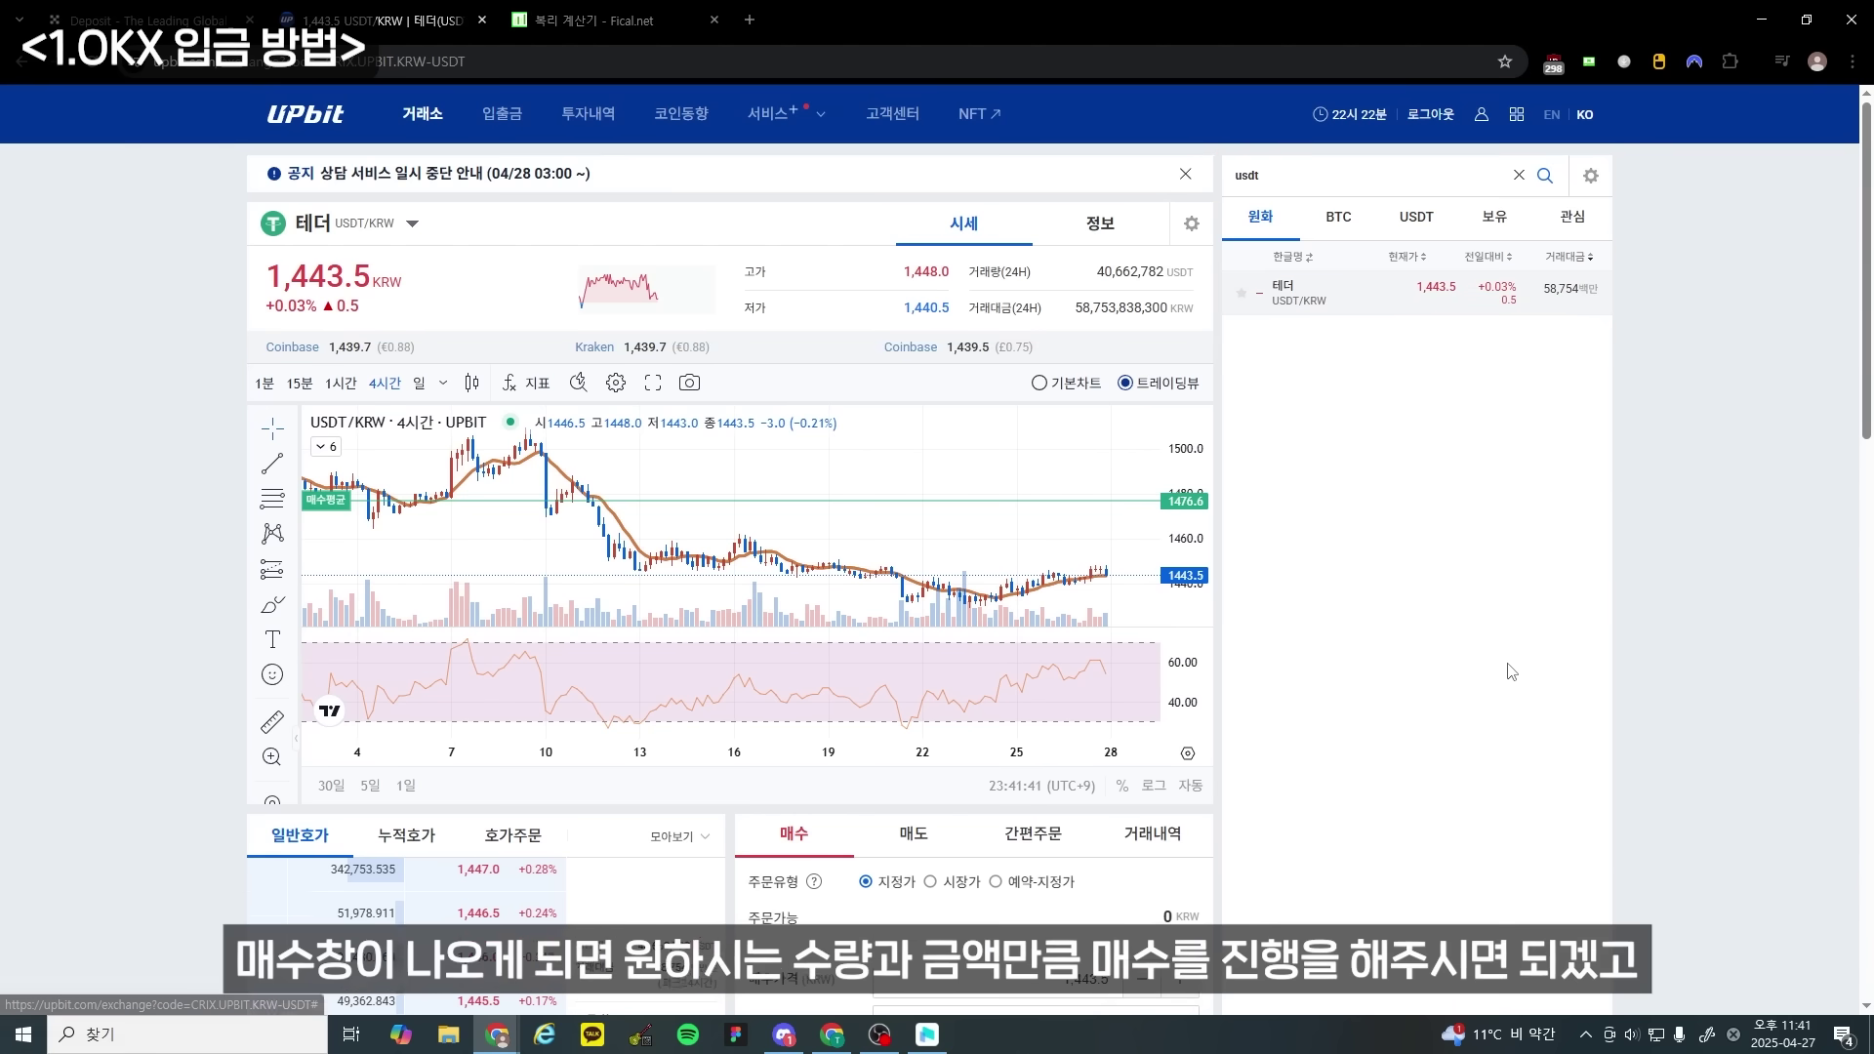
scroll(1268, 664, down, 3)
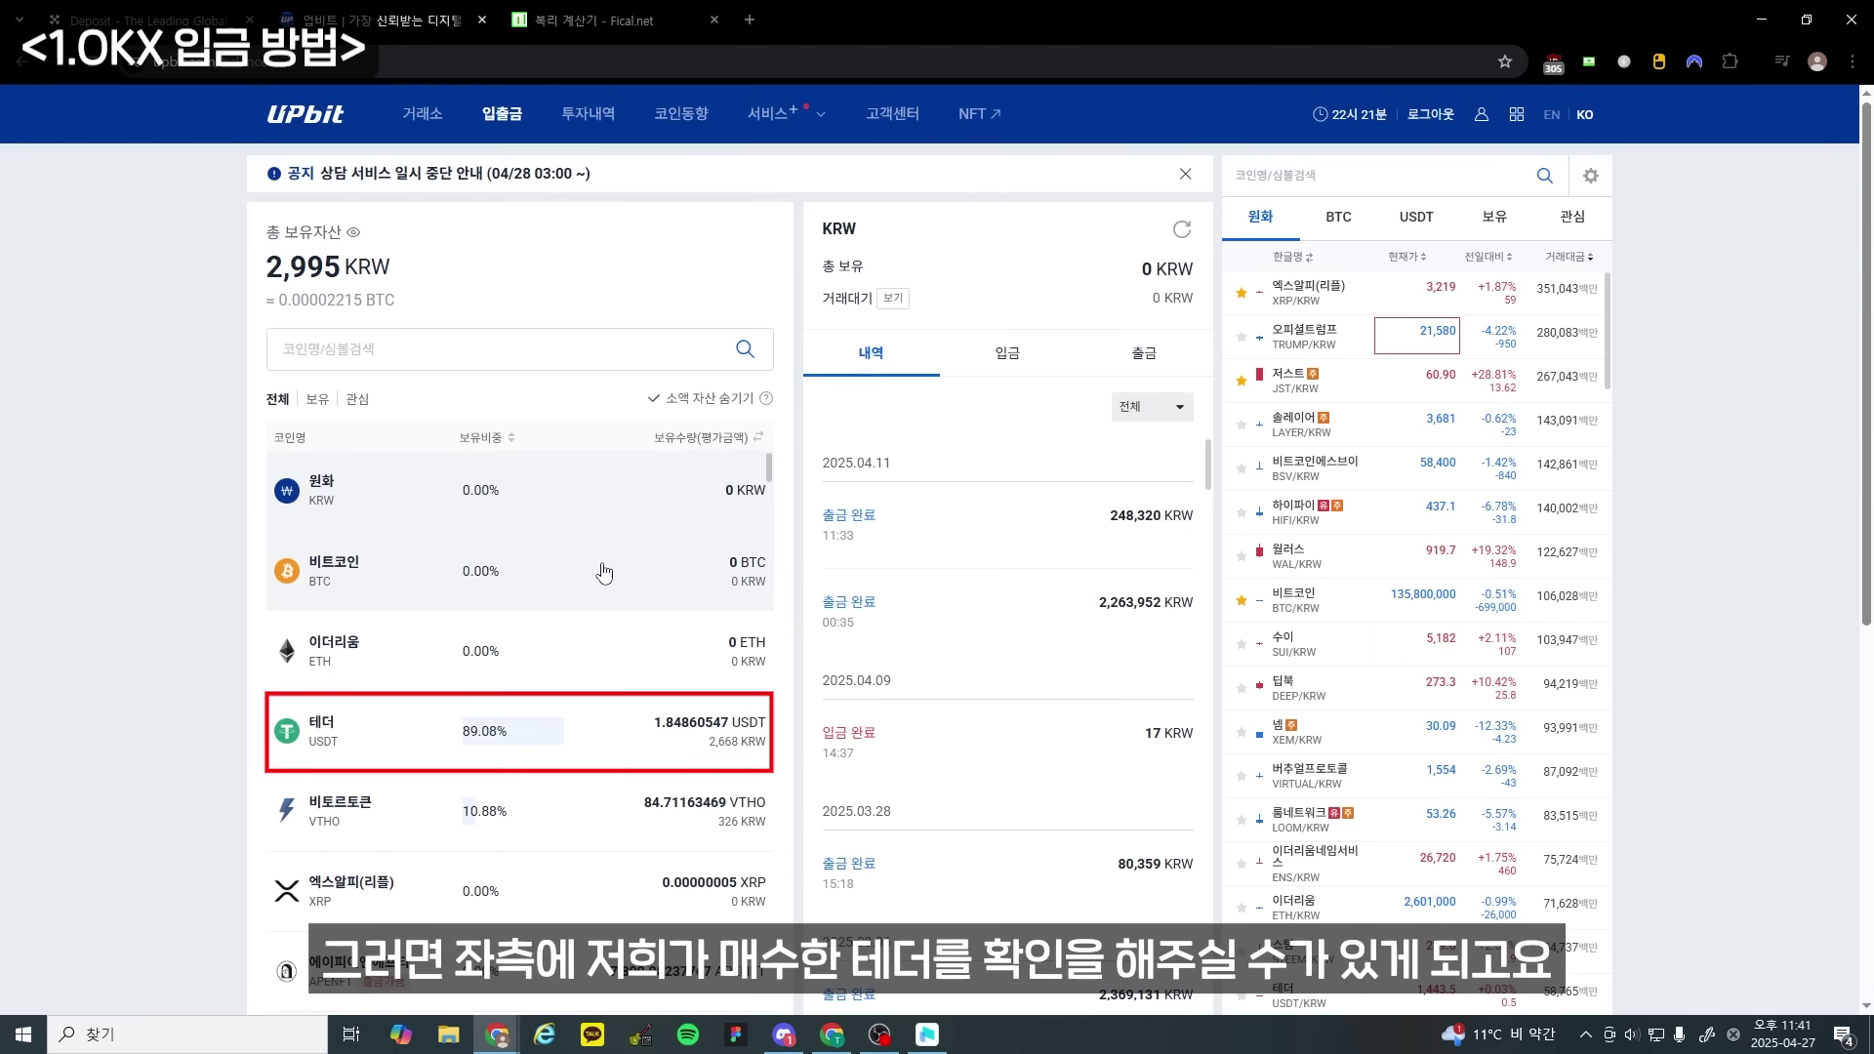
Withdraw the maximum 1.848605 USDT over the Tron network and confirm the network choice
click(377, 761)
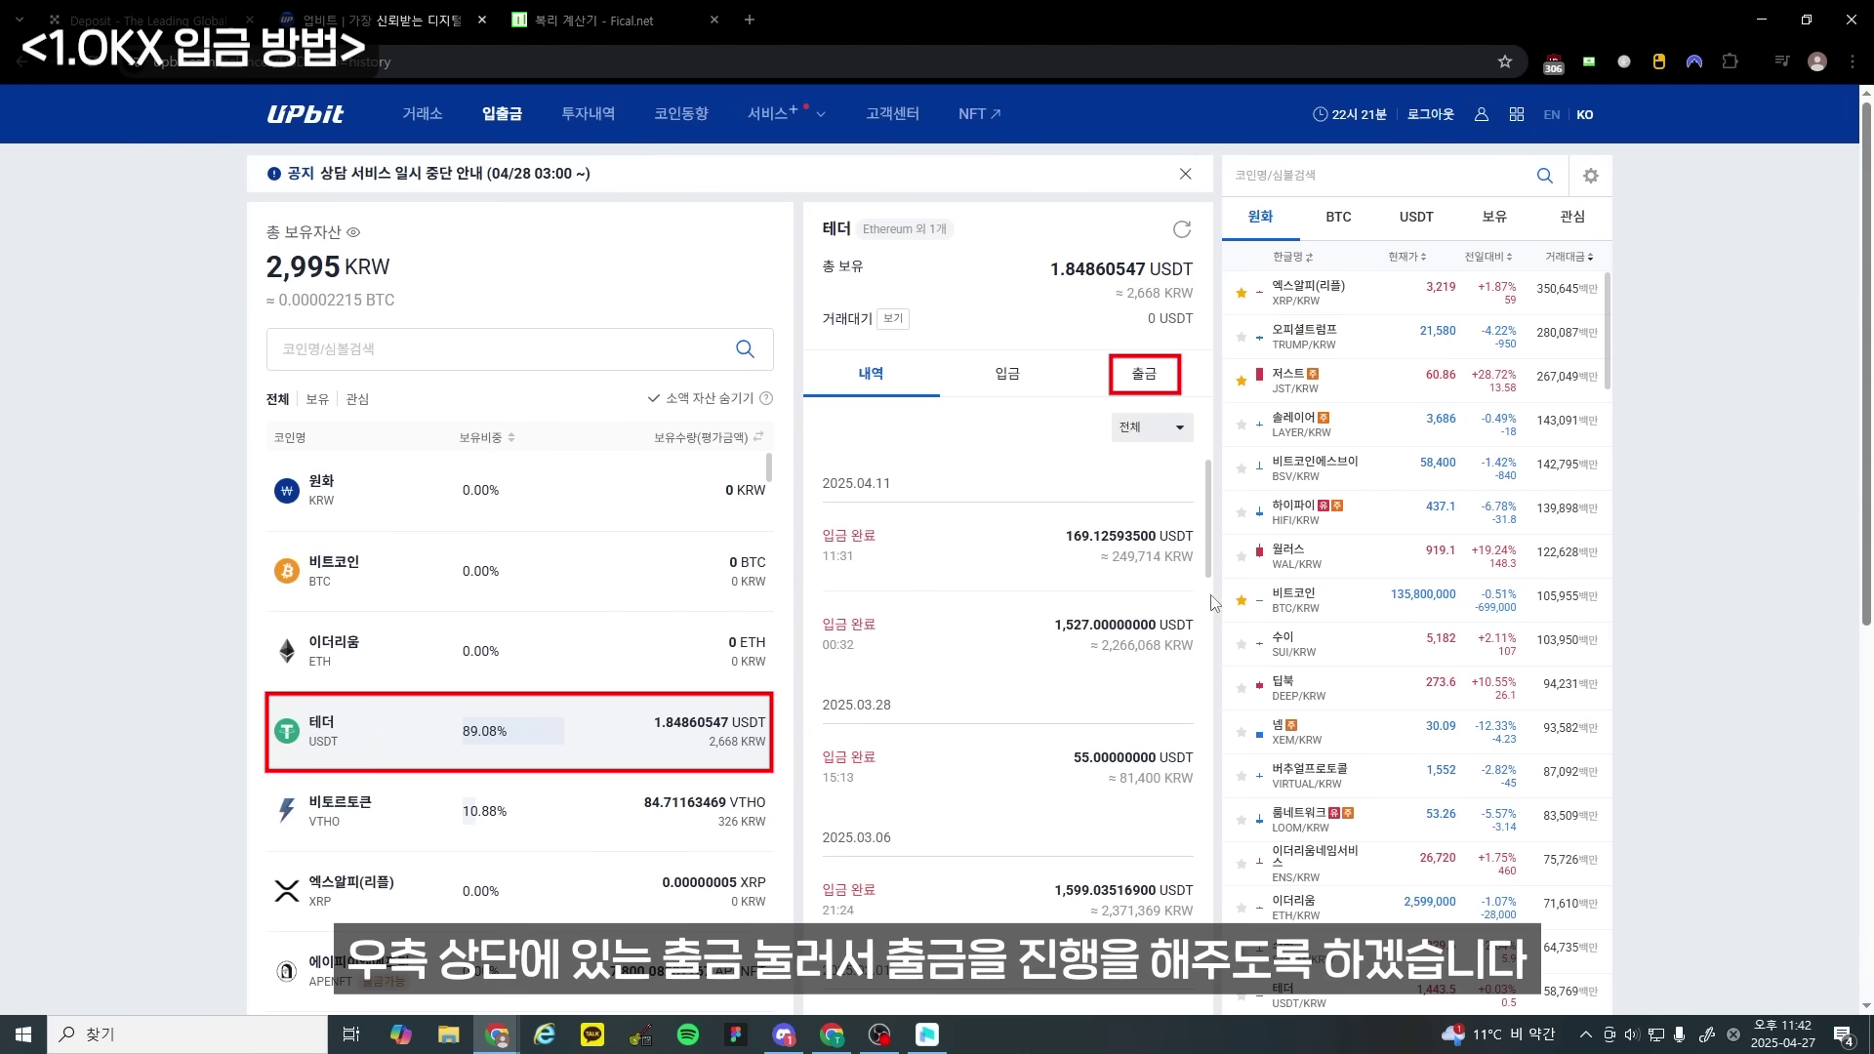
click(1145, 377)
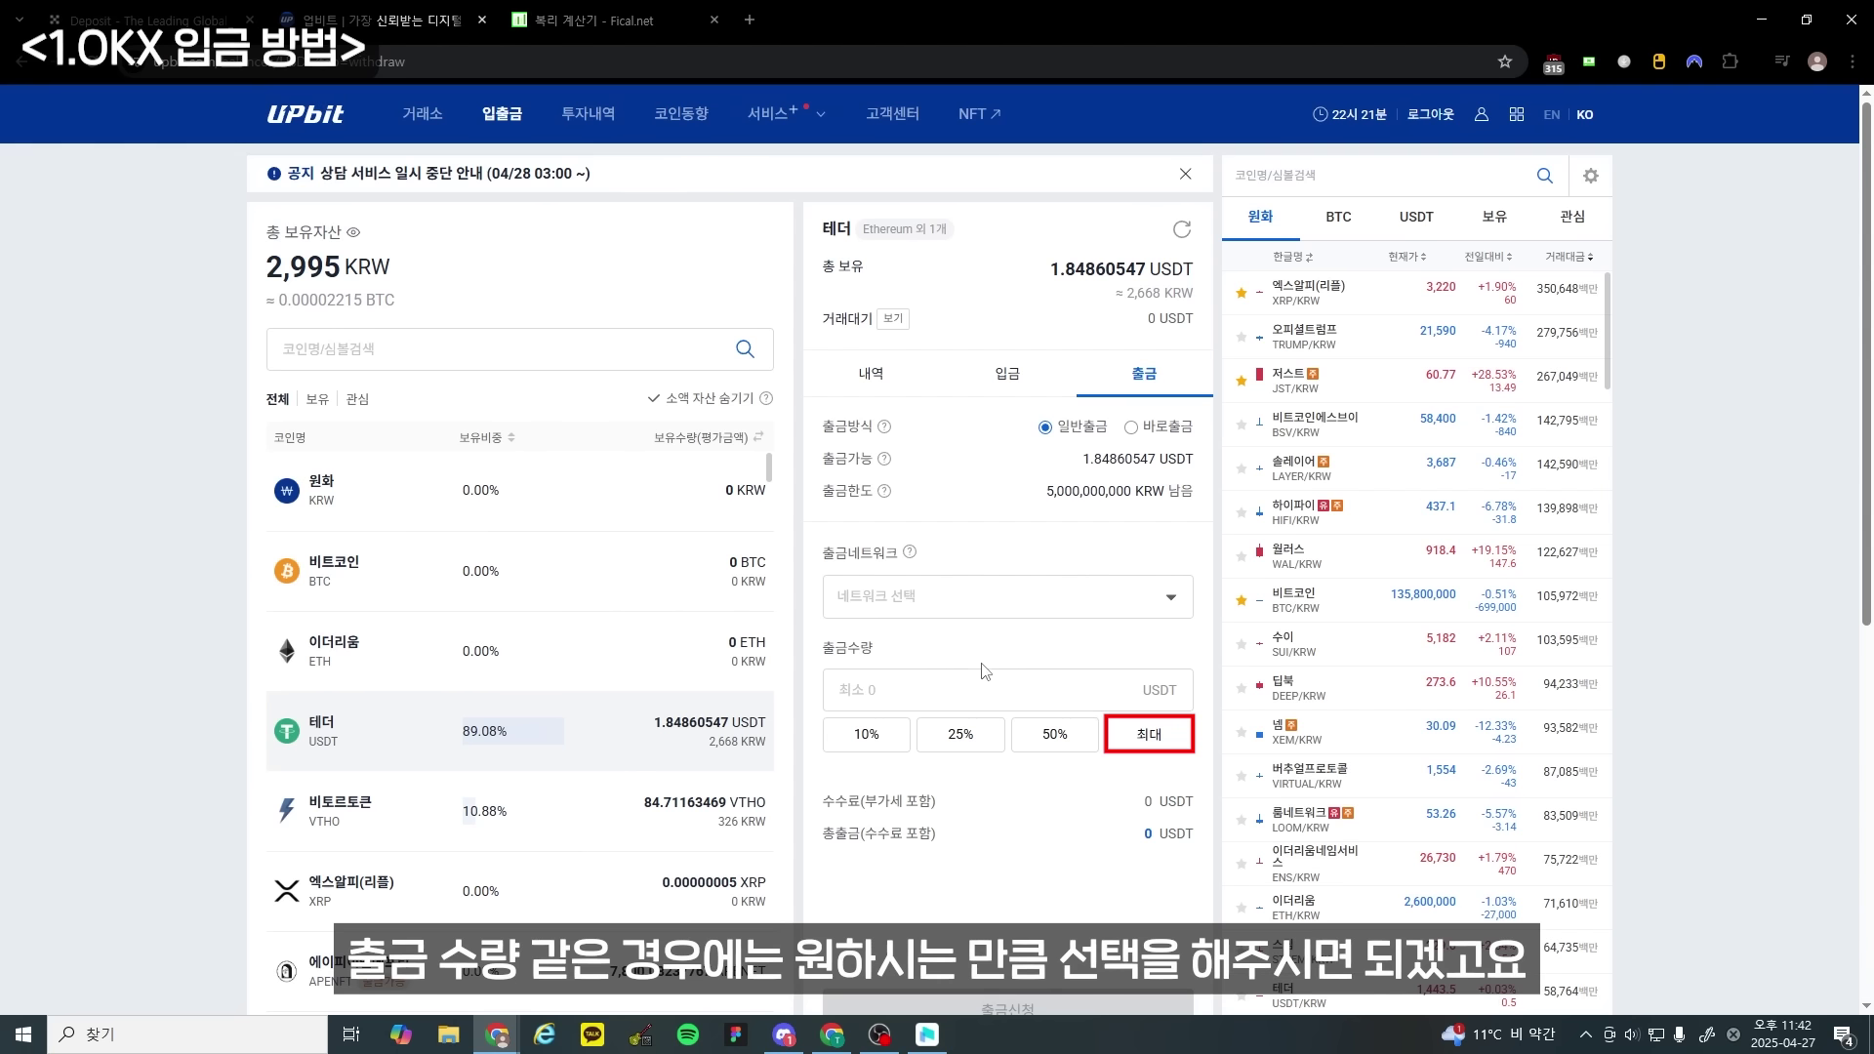
click(1144, 742)
click(1002, 599)
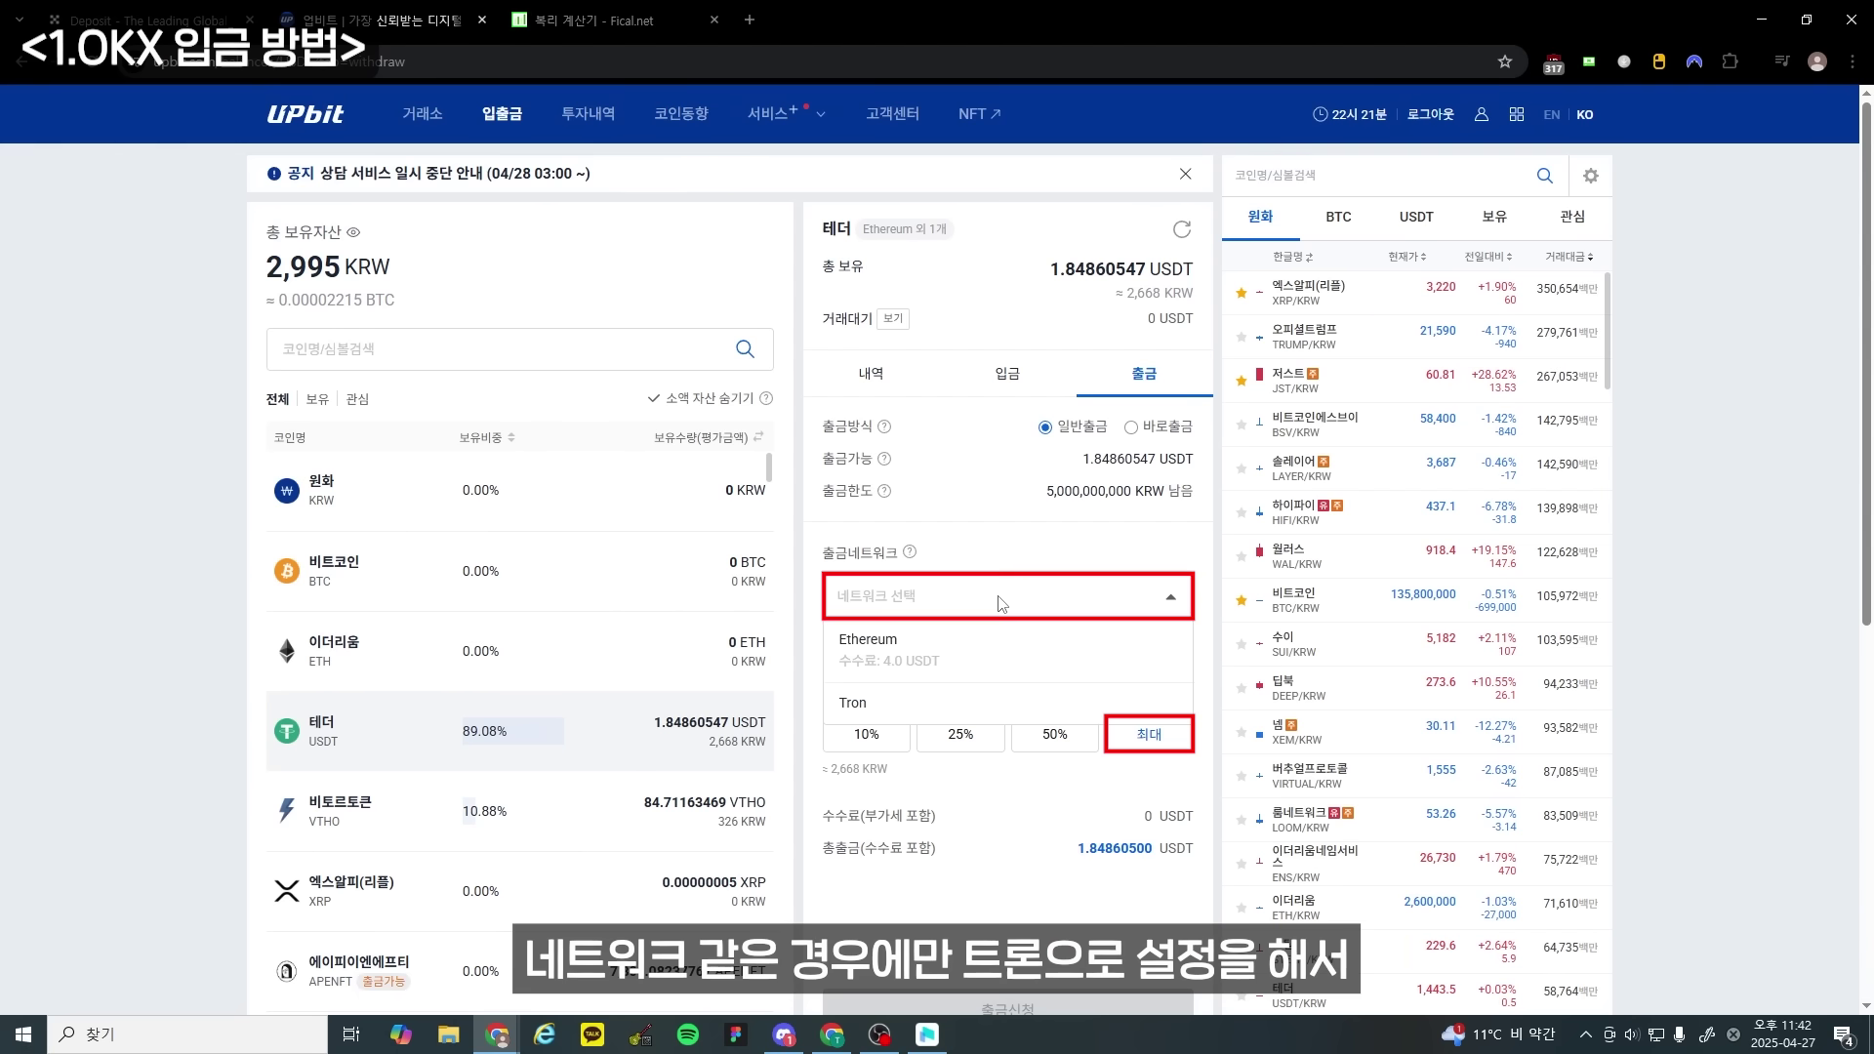
click(905, 701)
scroll(1009, 796, down, 1)
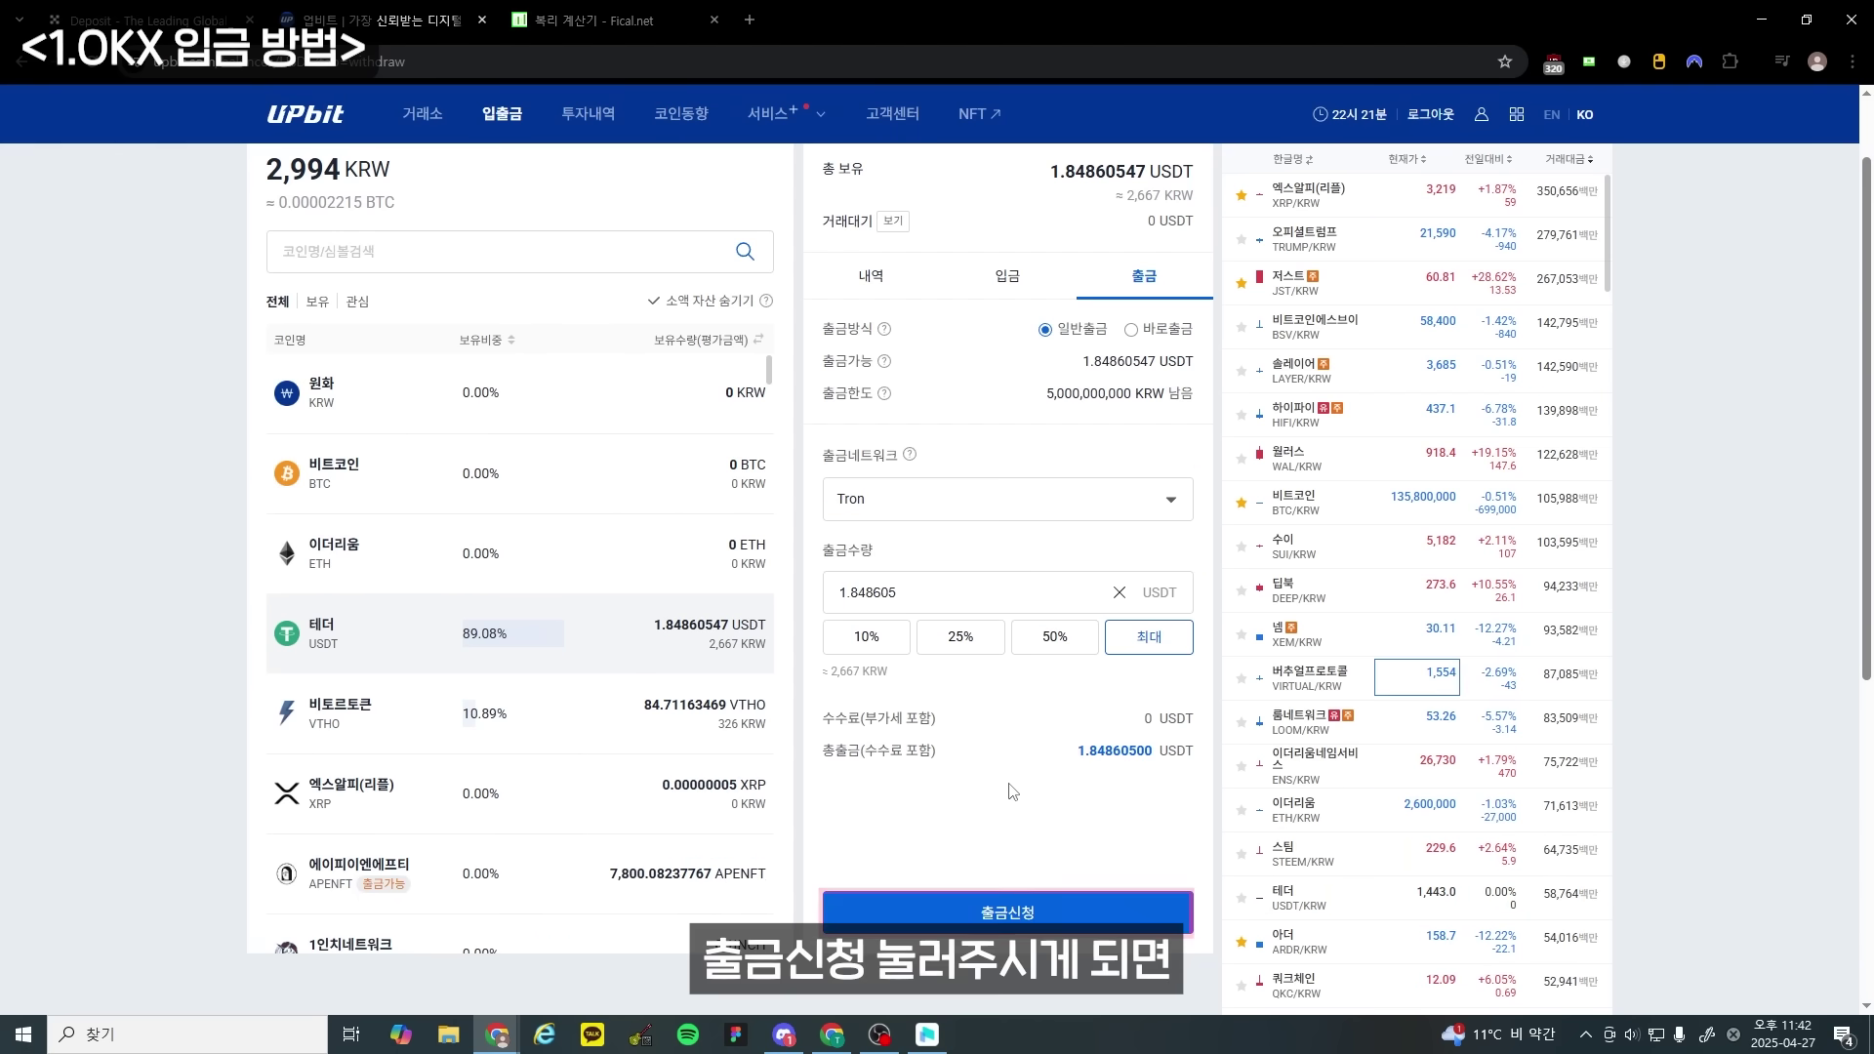
click(969, 905)
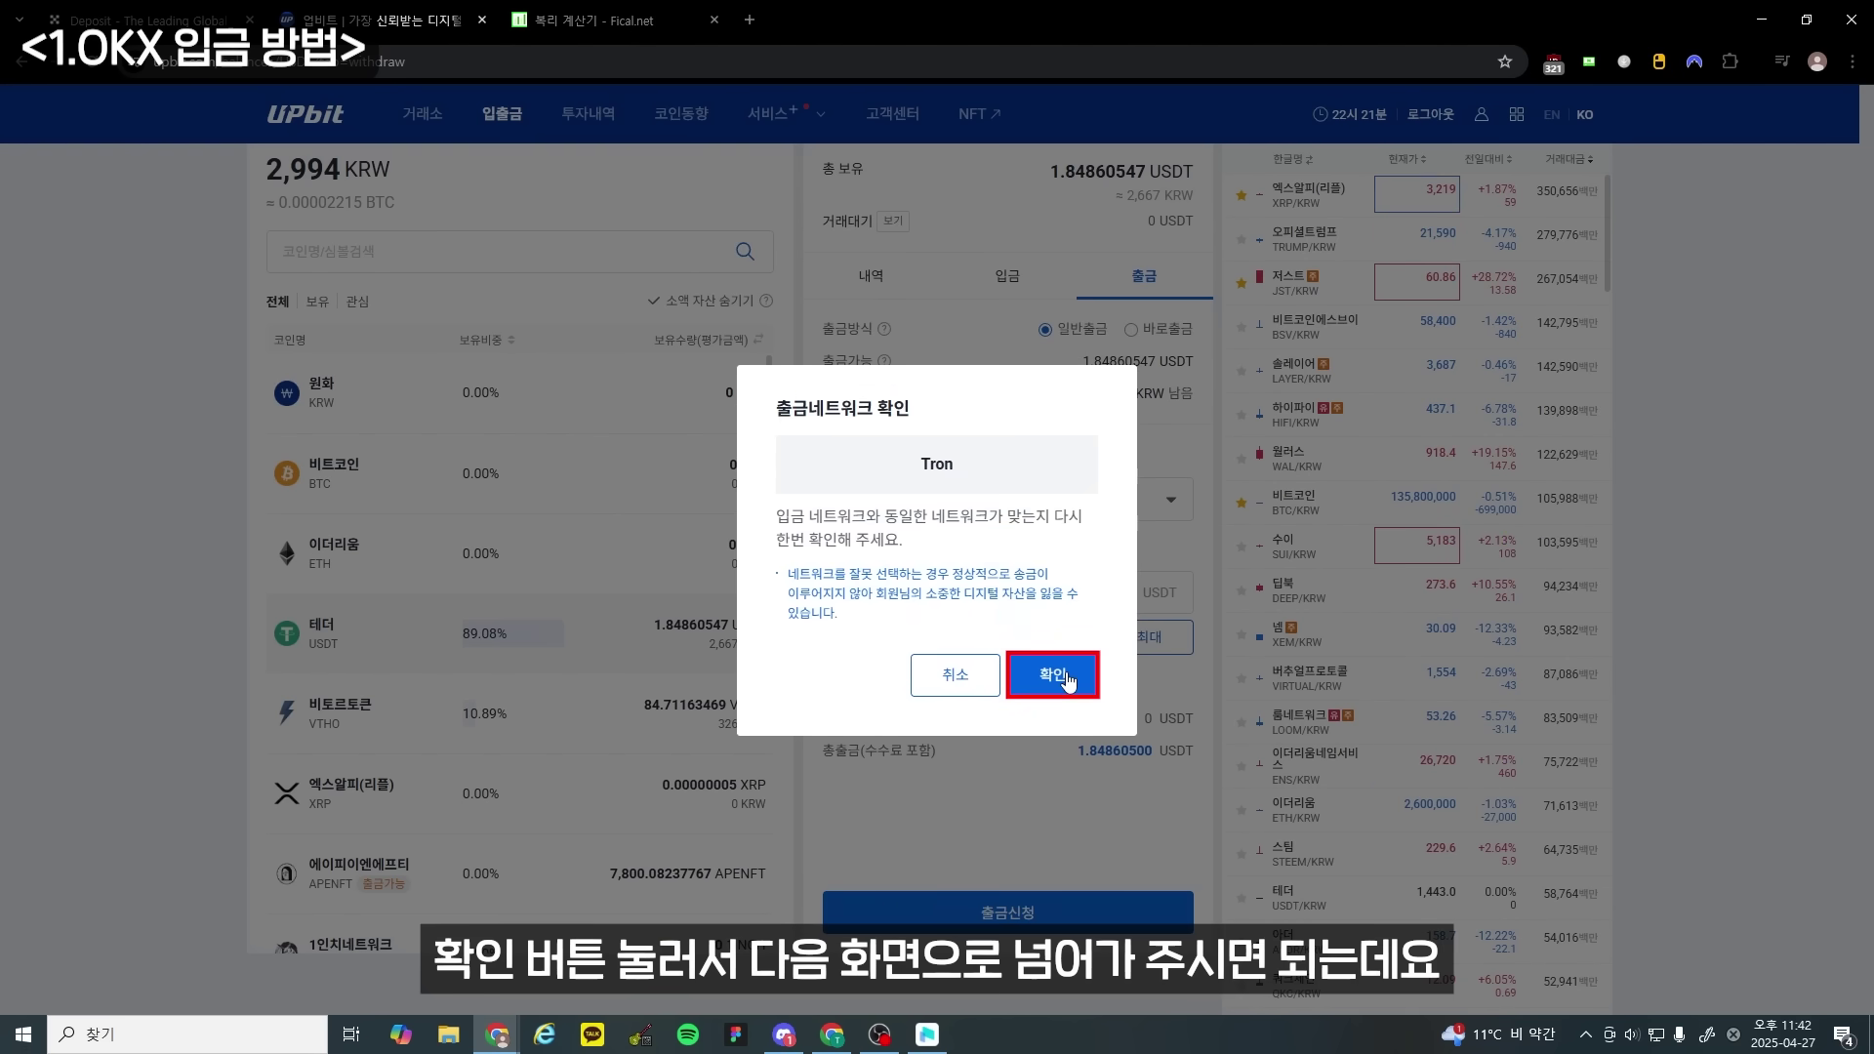
click(1052, 675)
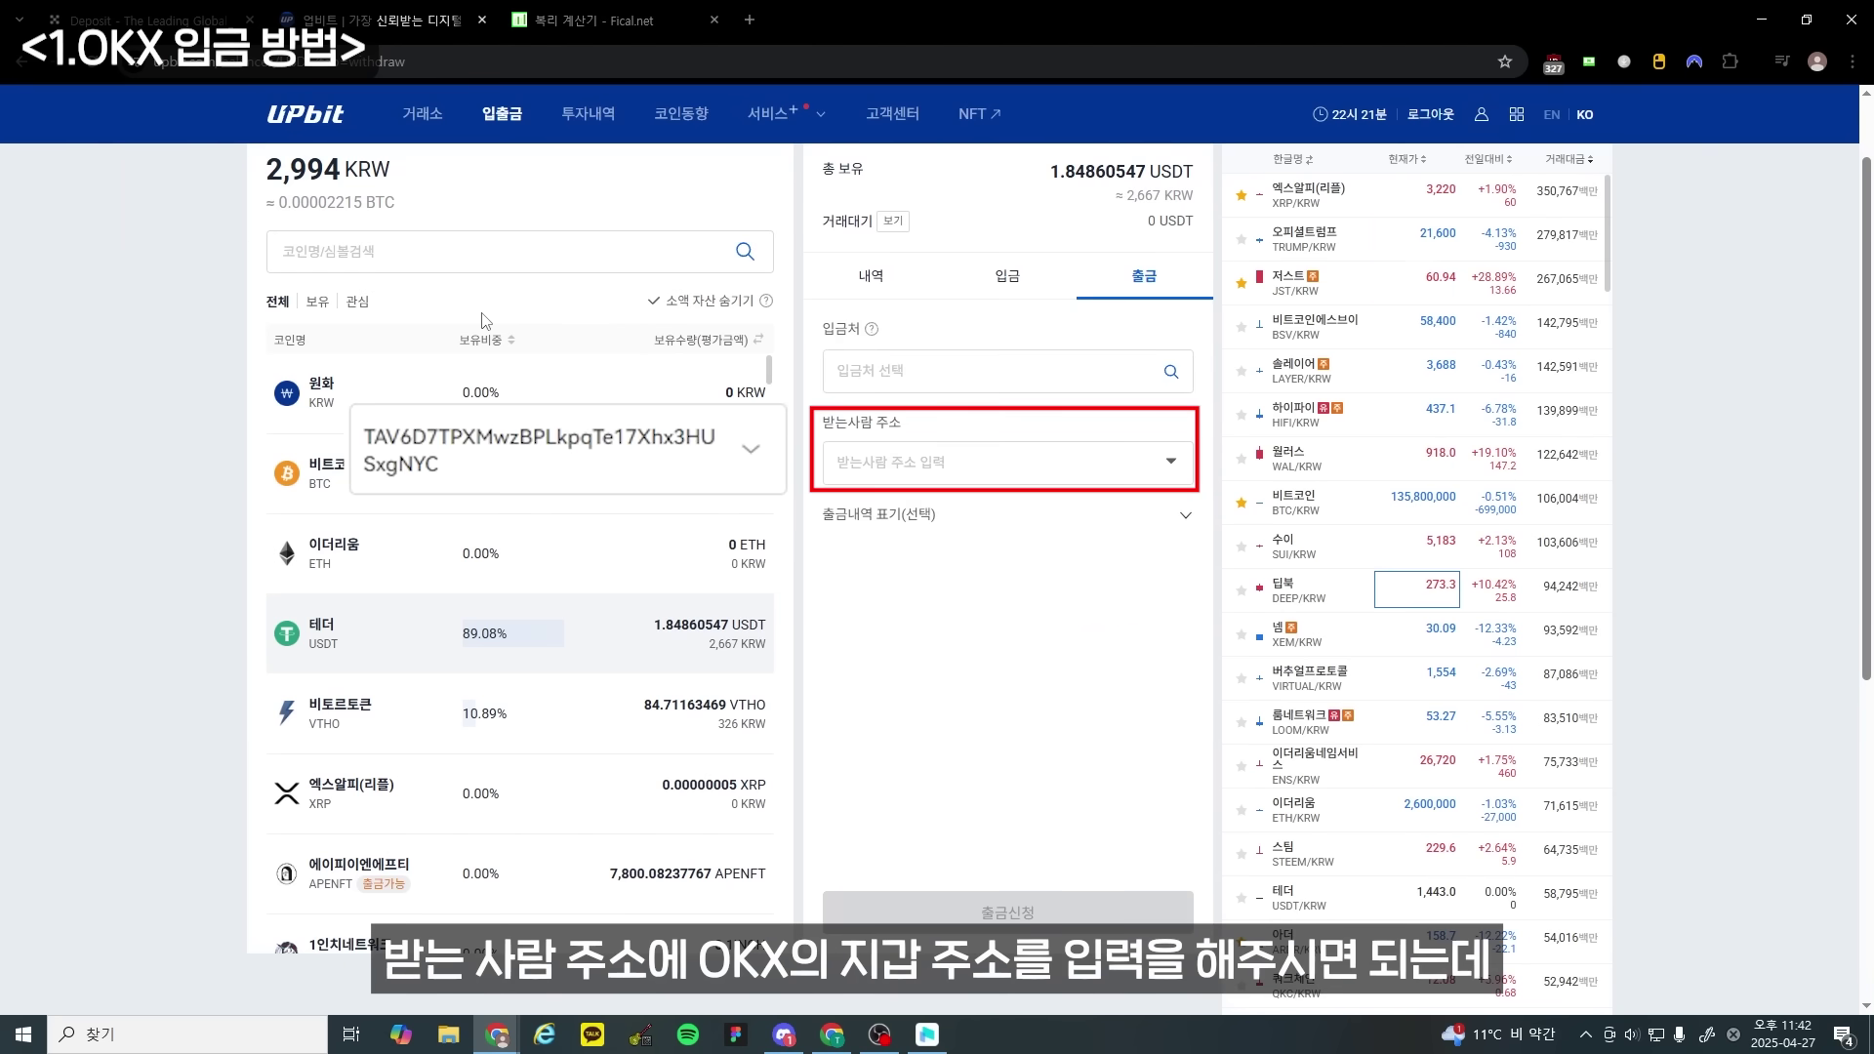
Paste the OKX deposit address, choose OKX as destination exchange, submit, and answer no to safety questions
click(1077, 459)
key(ctrl+v)
click(997, 810)
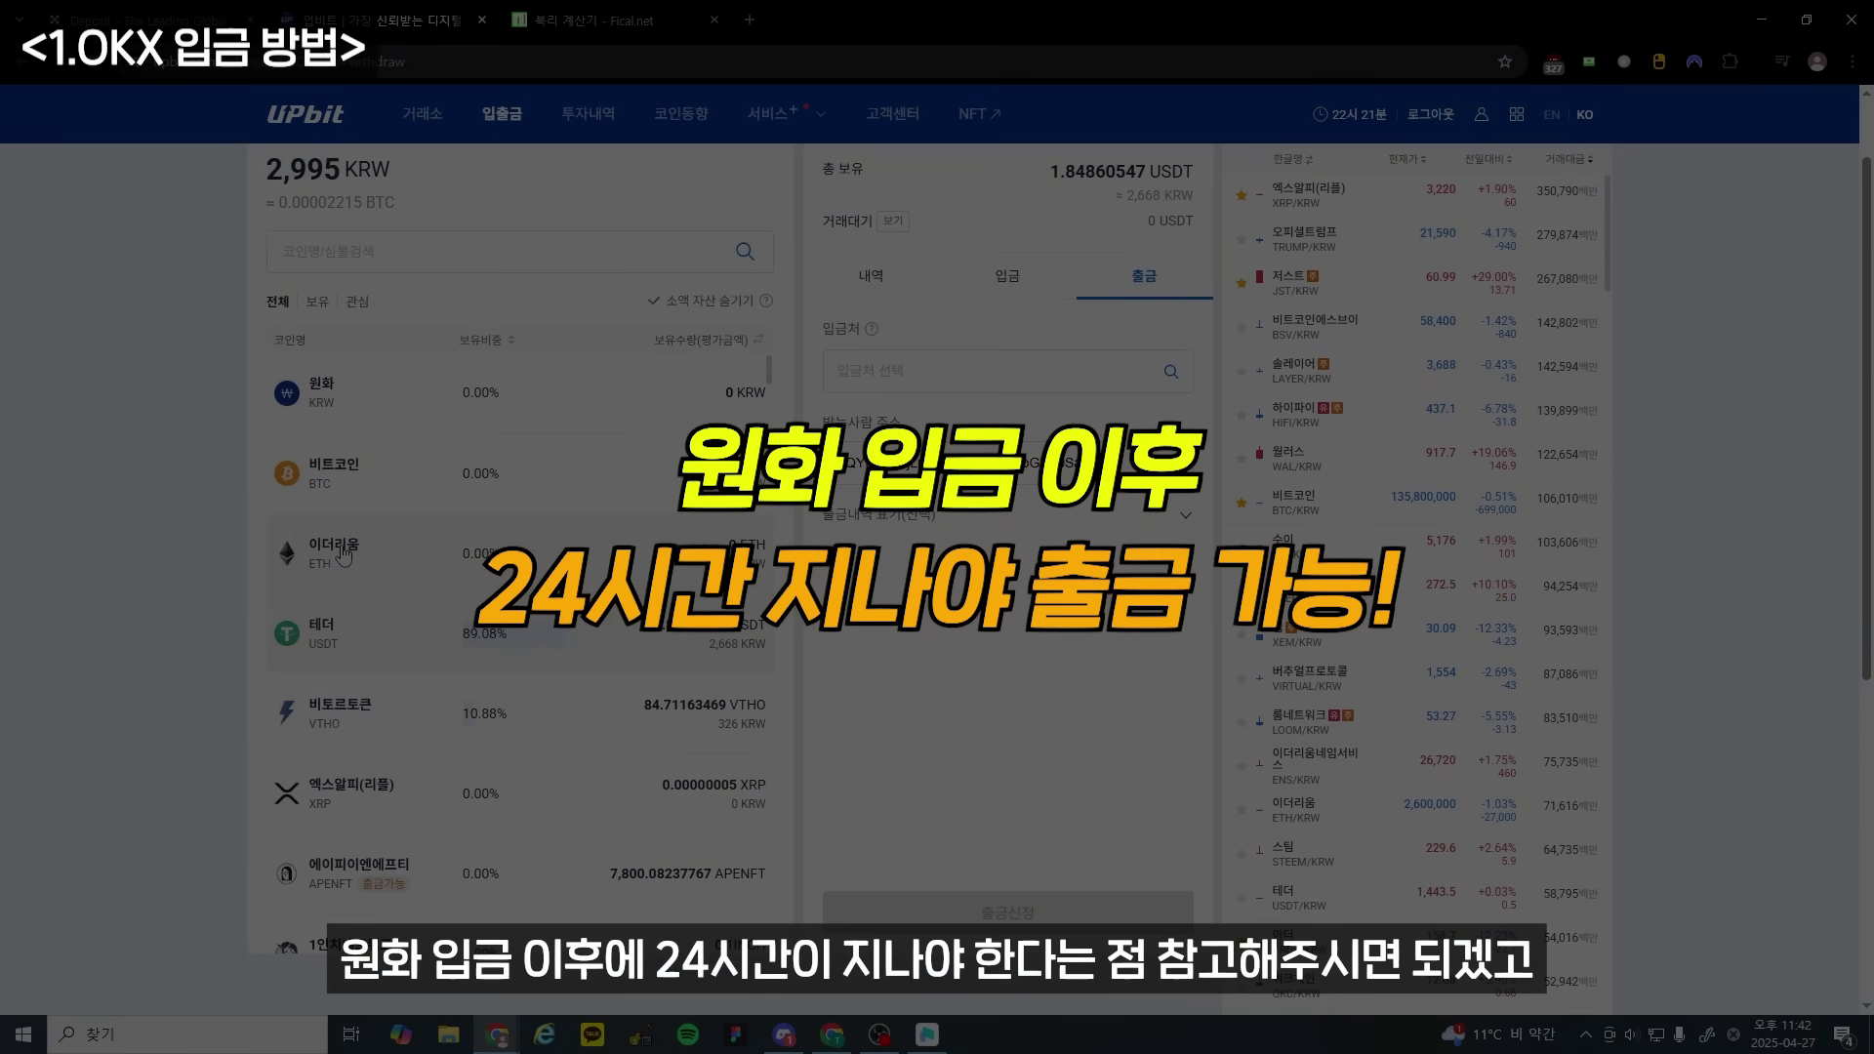
click(954, 369)
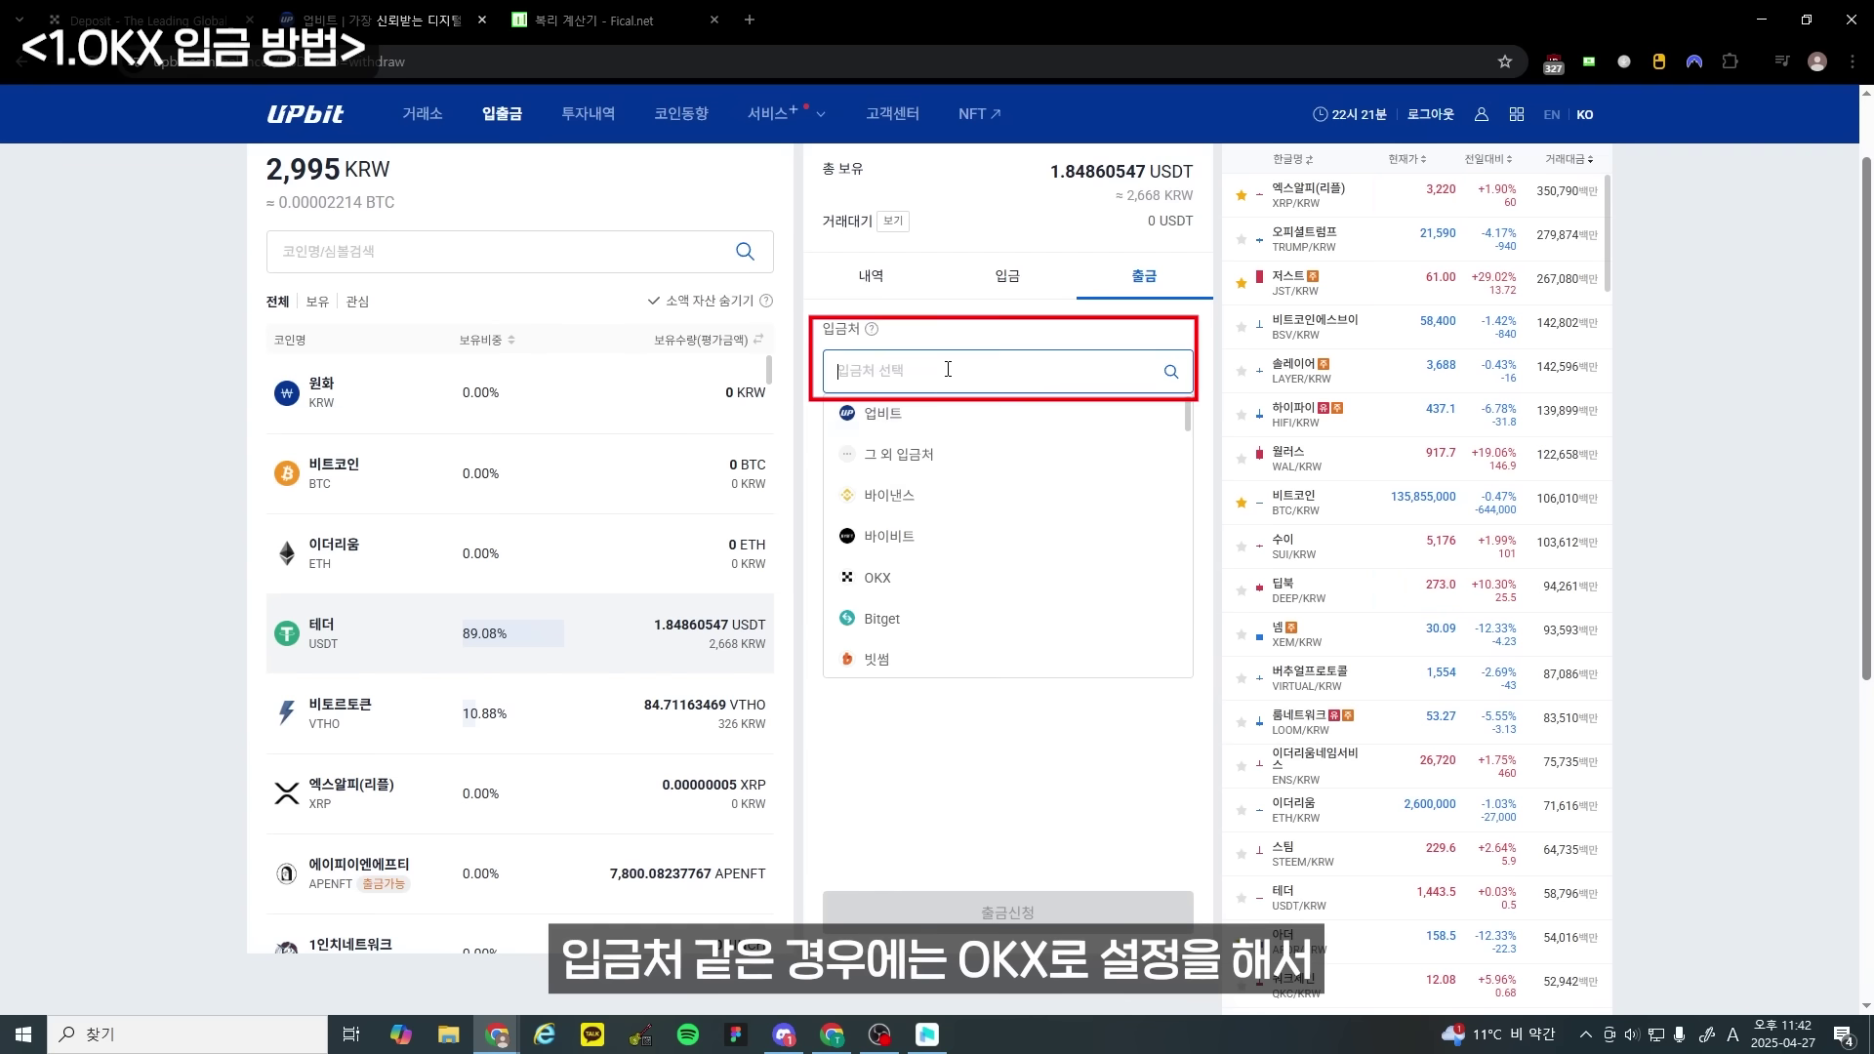
click(878, 578)
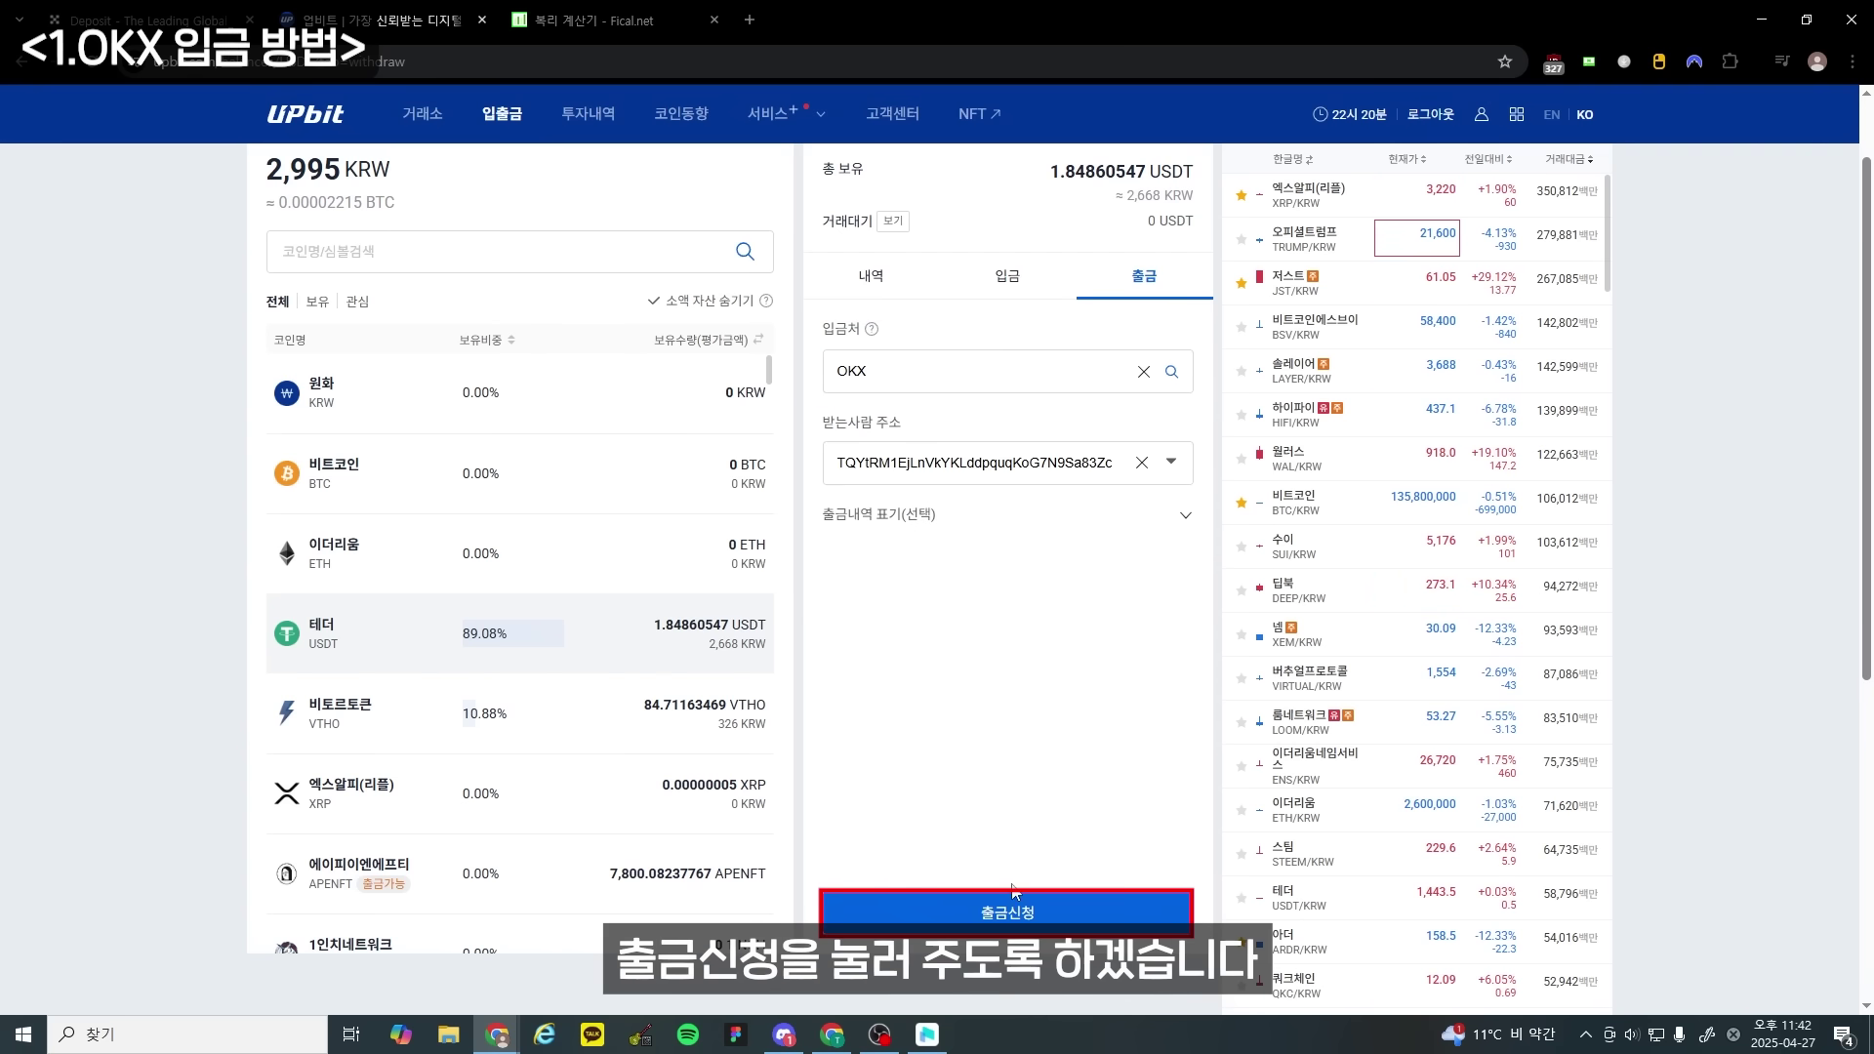
click(997, 917)
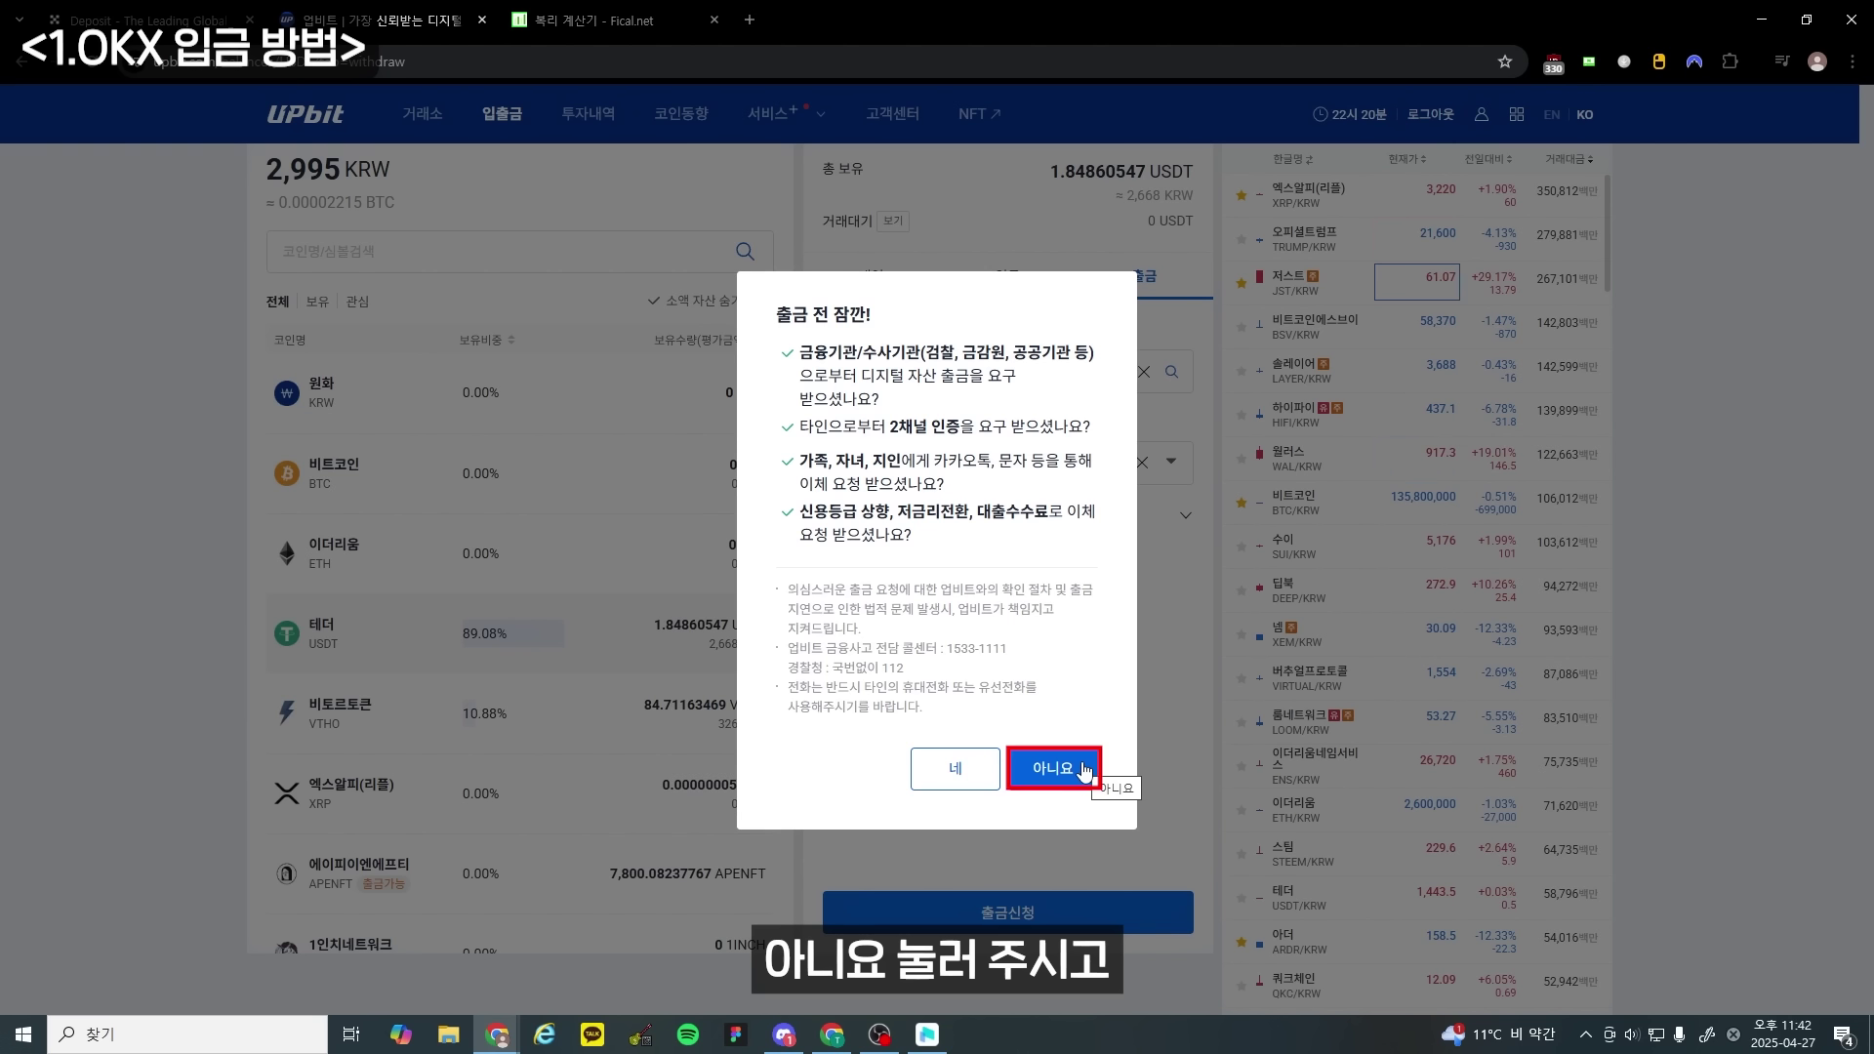
click(1083, 771)
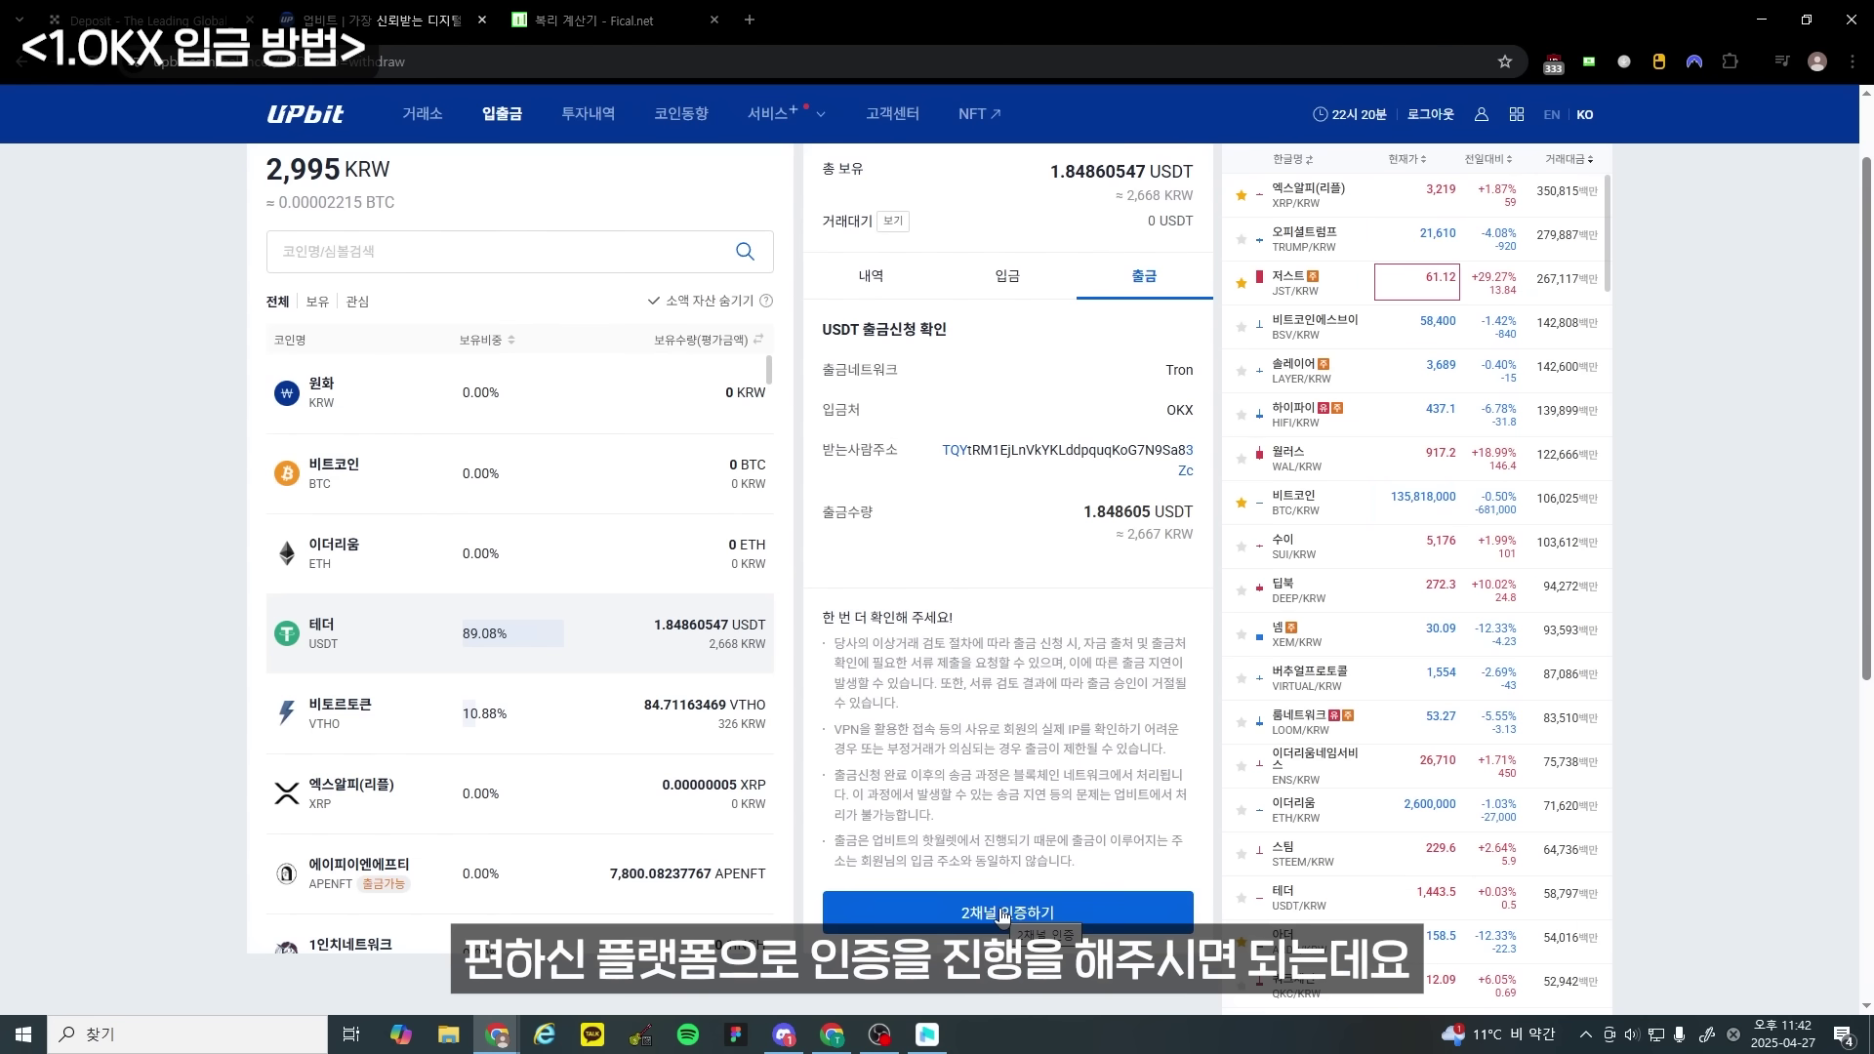
Complete two-channel verification, then filter the Tether history to 출금 (withdrawals)
click(1002, 914)
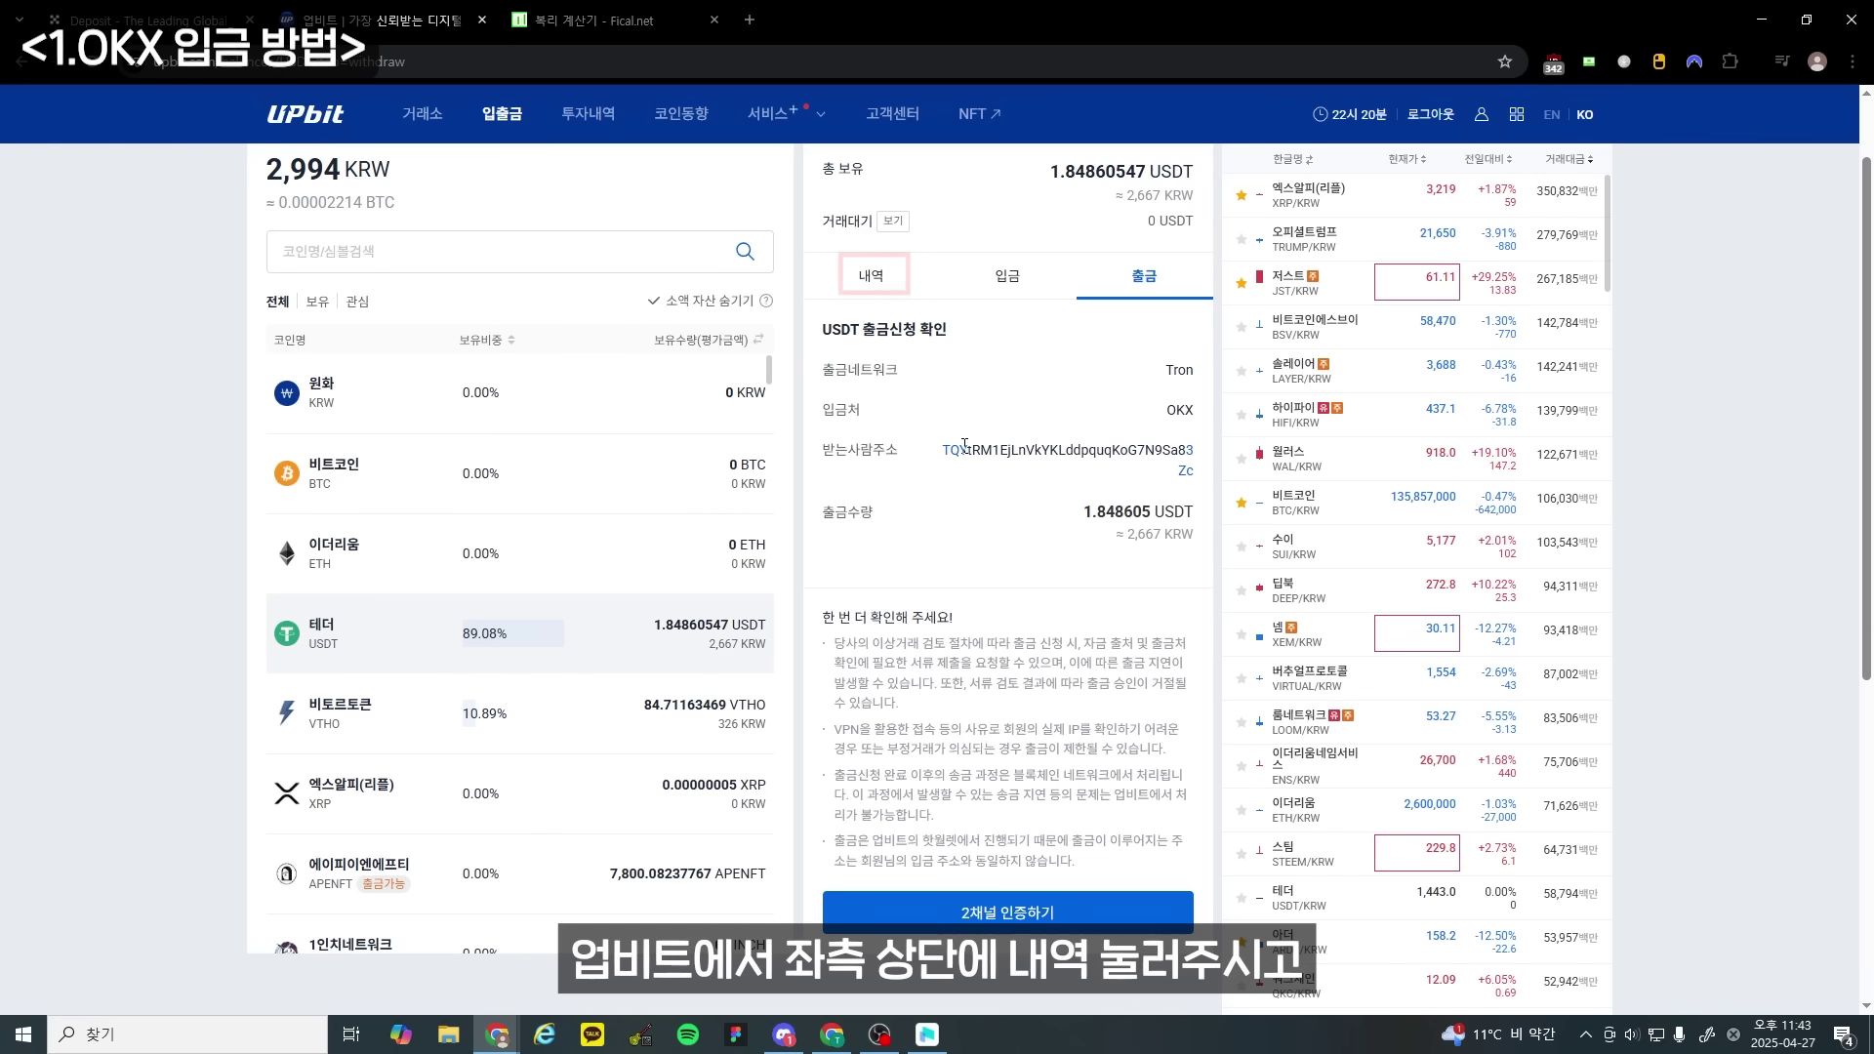
click(881, 272)
click(1157, 331)
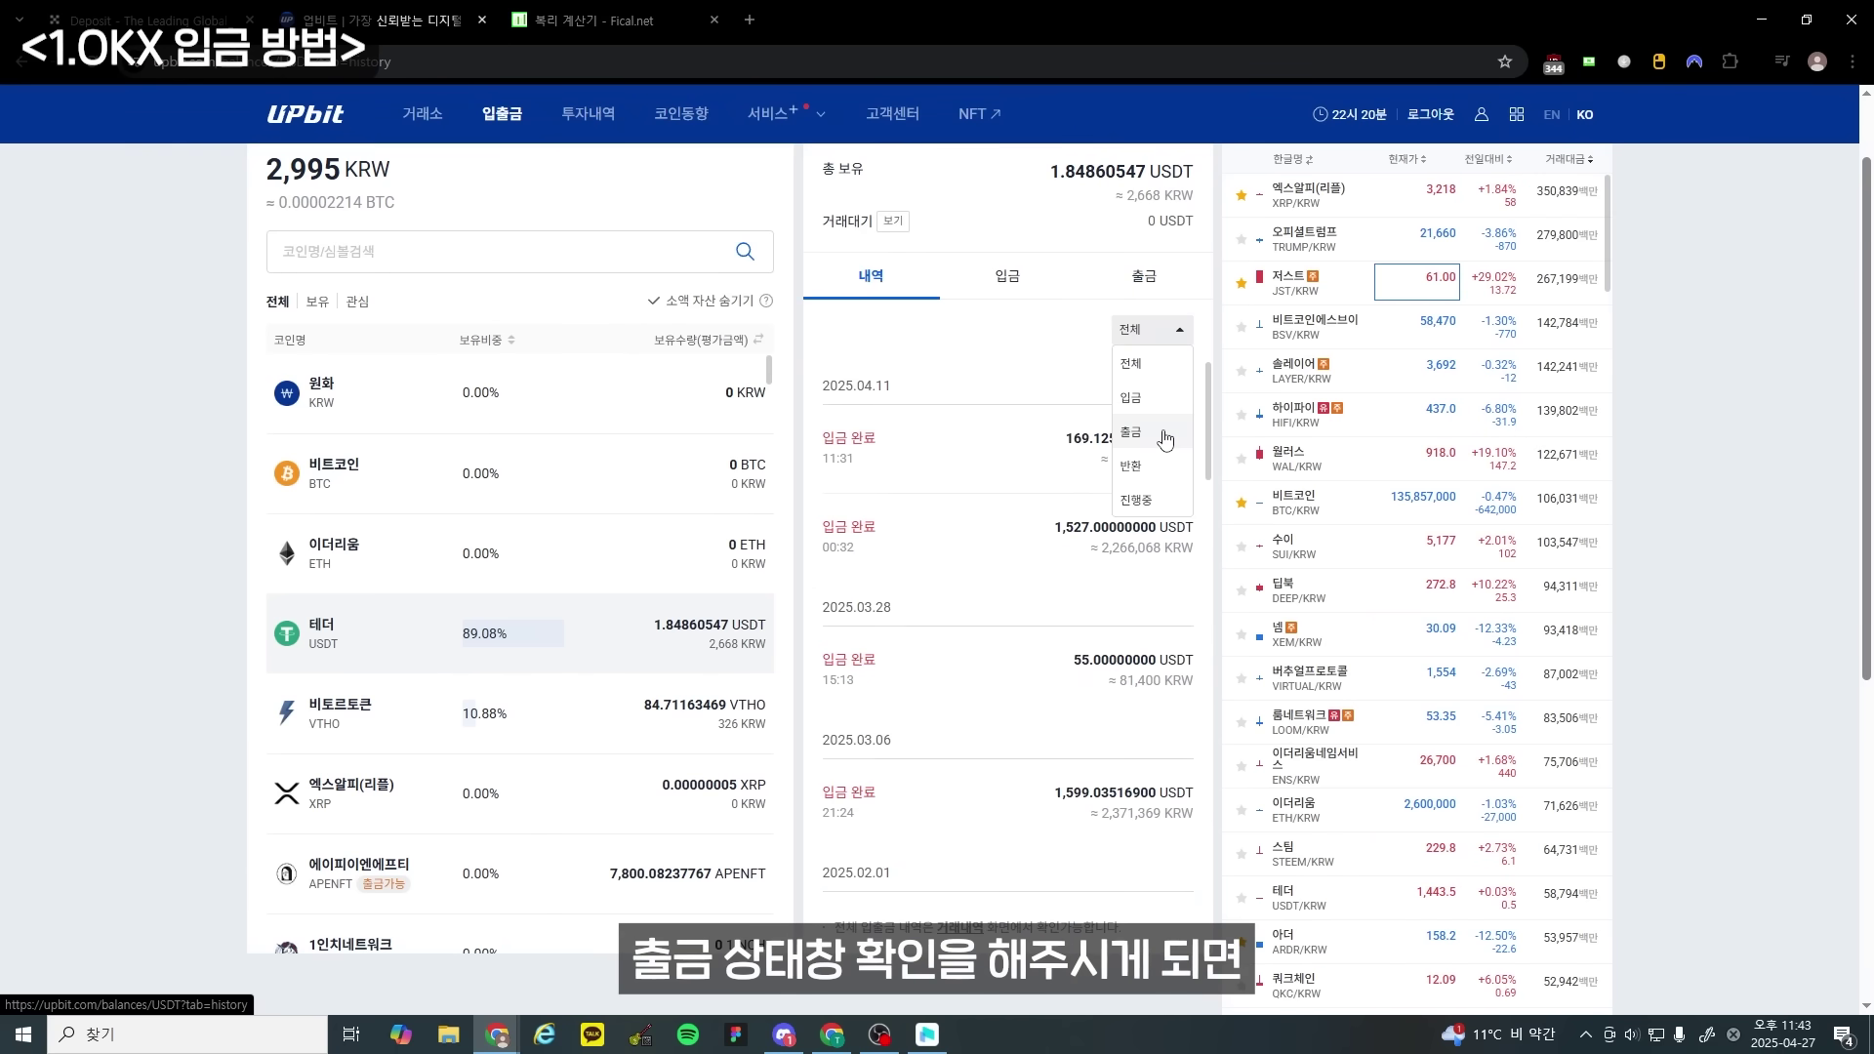
click(1164, 435)
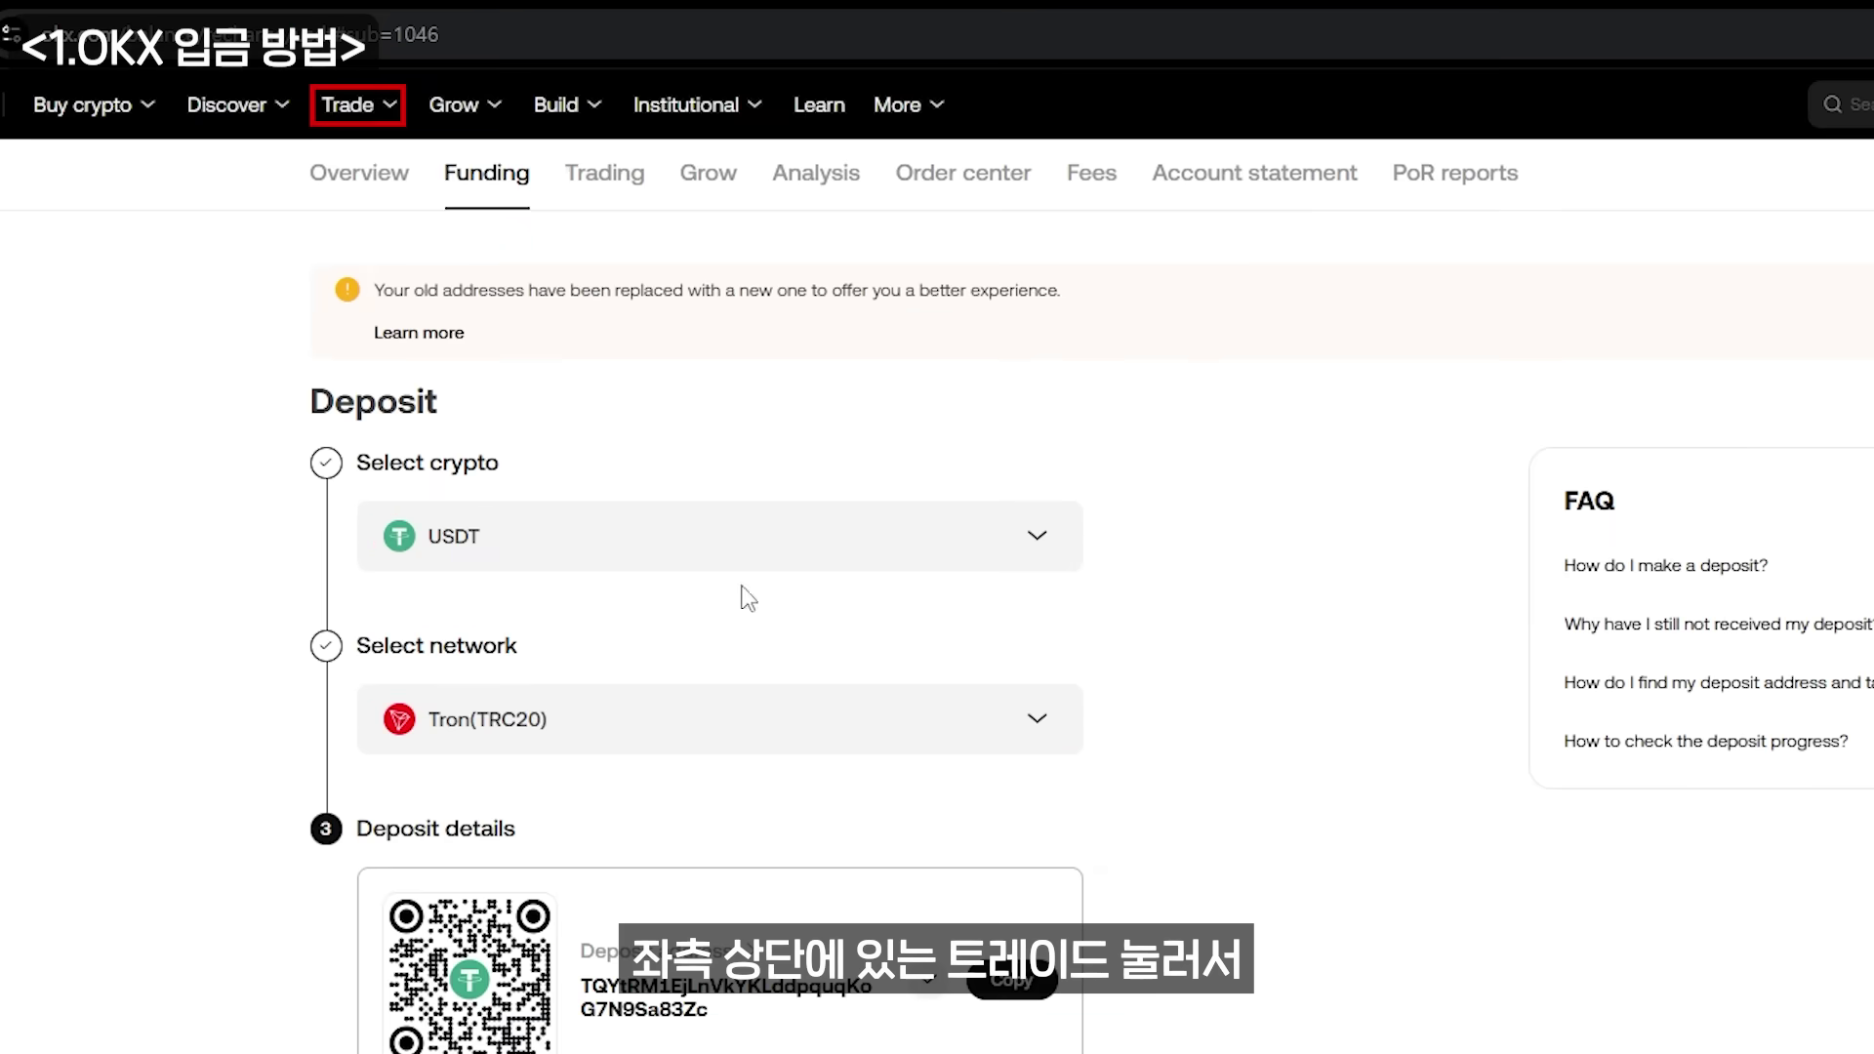
Go to OKX Futures from the Trade menu to load the XRPUSDT Perpetual page
click(363, 116)
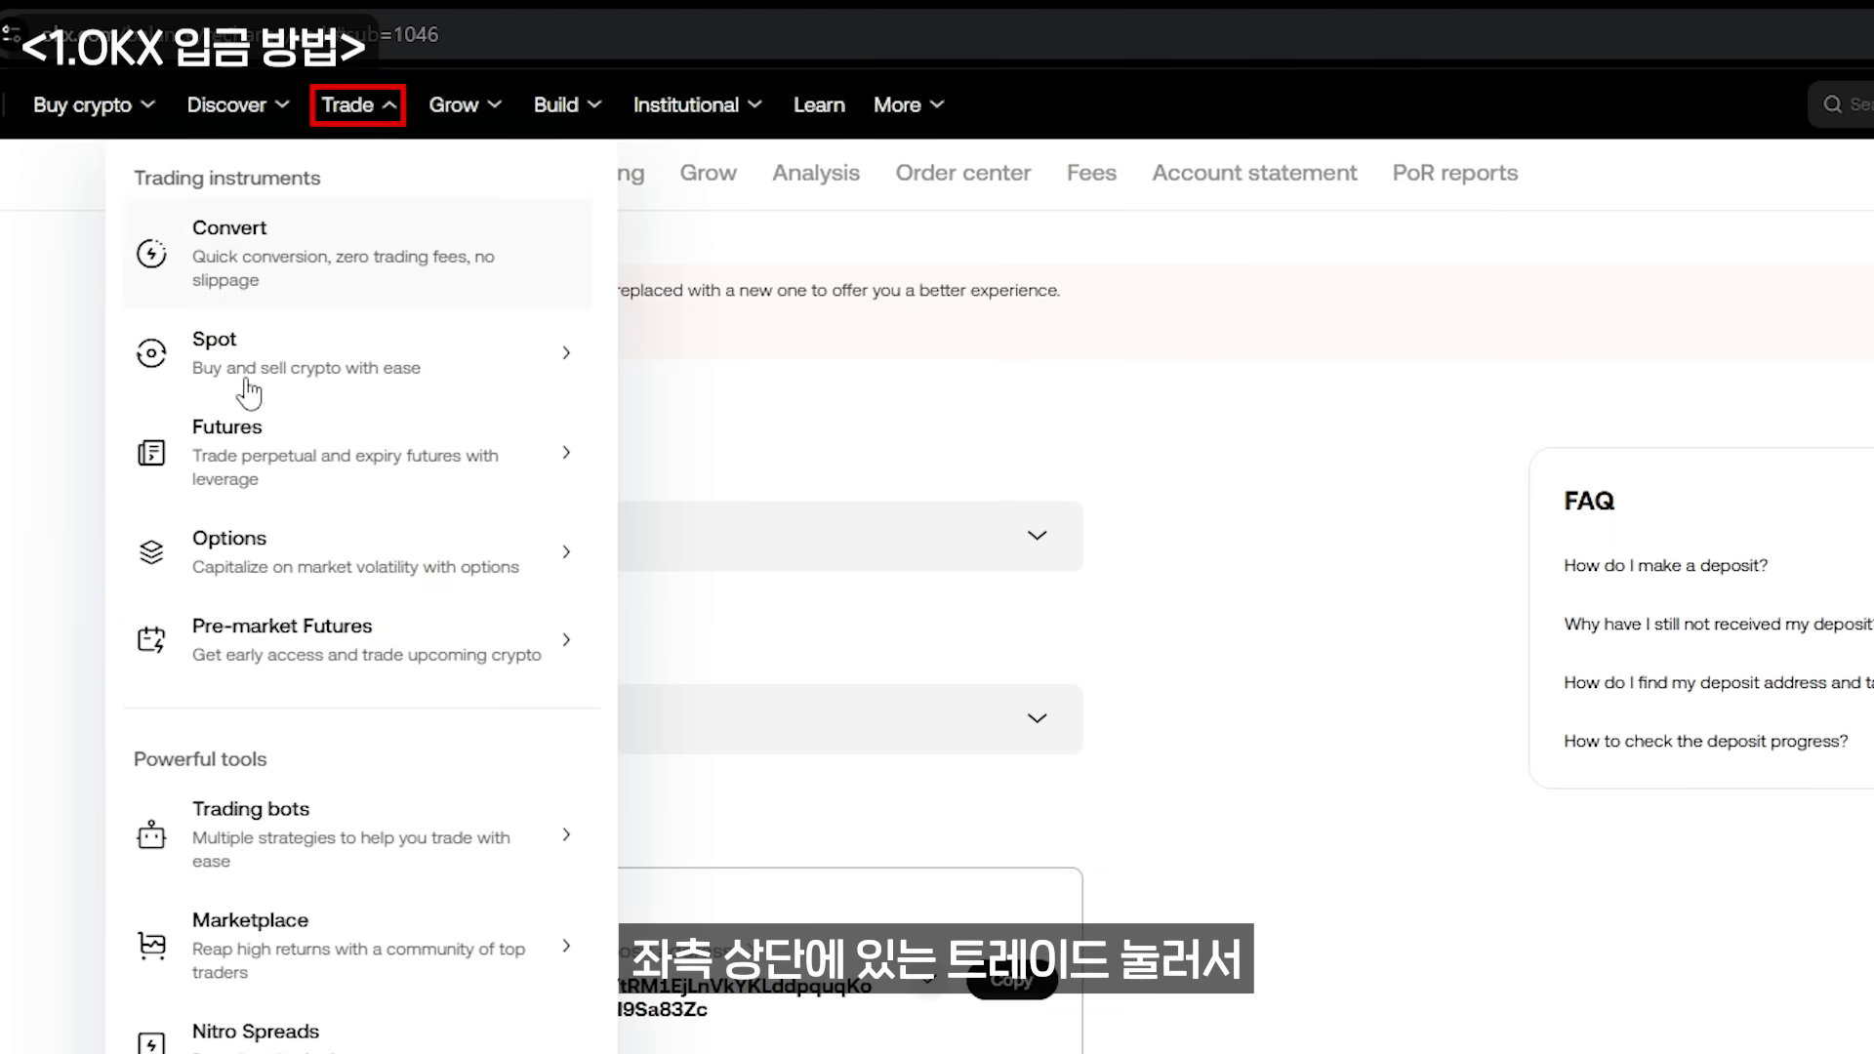
mouse_move(228, 455)
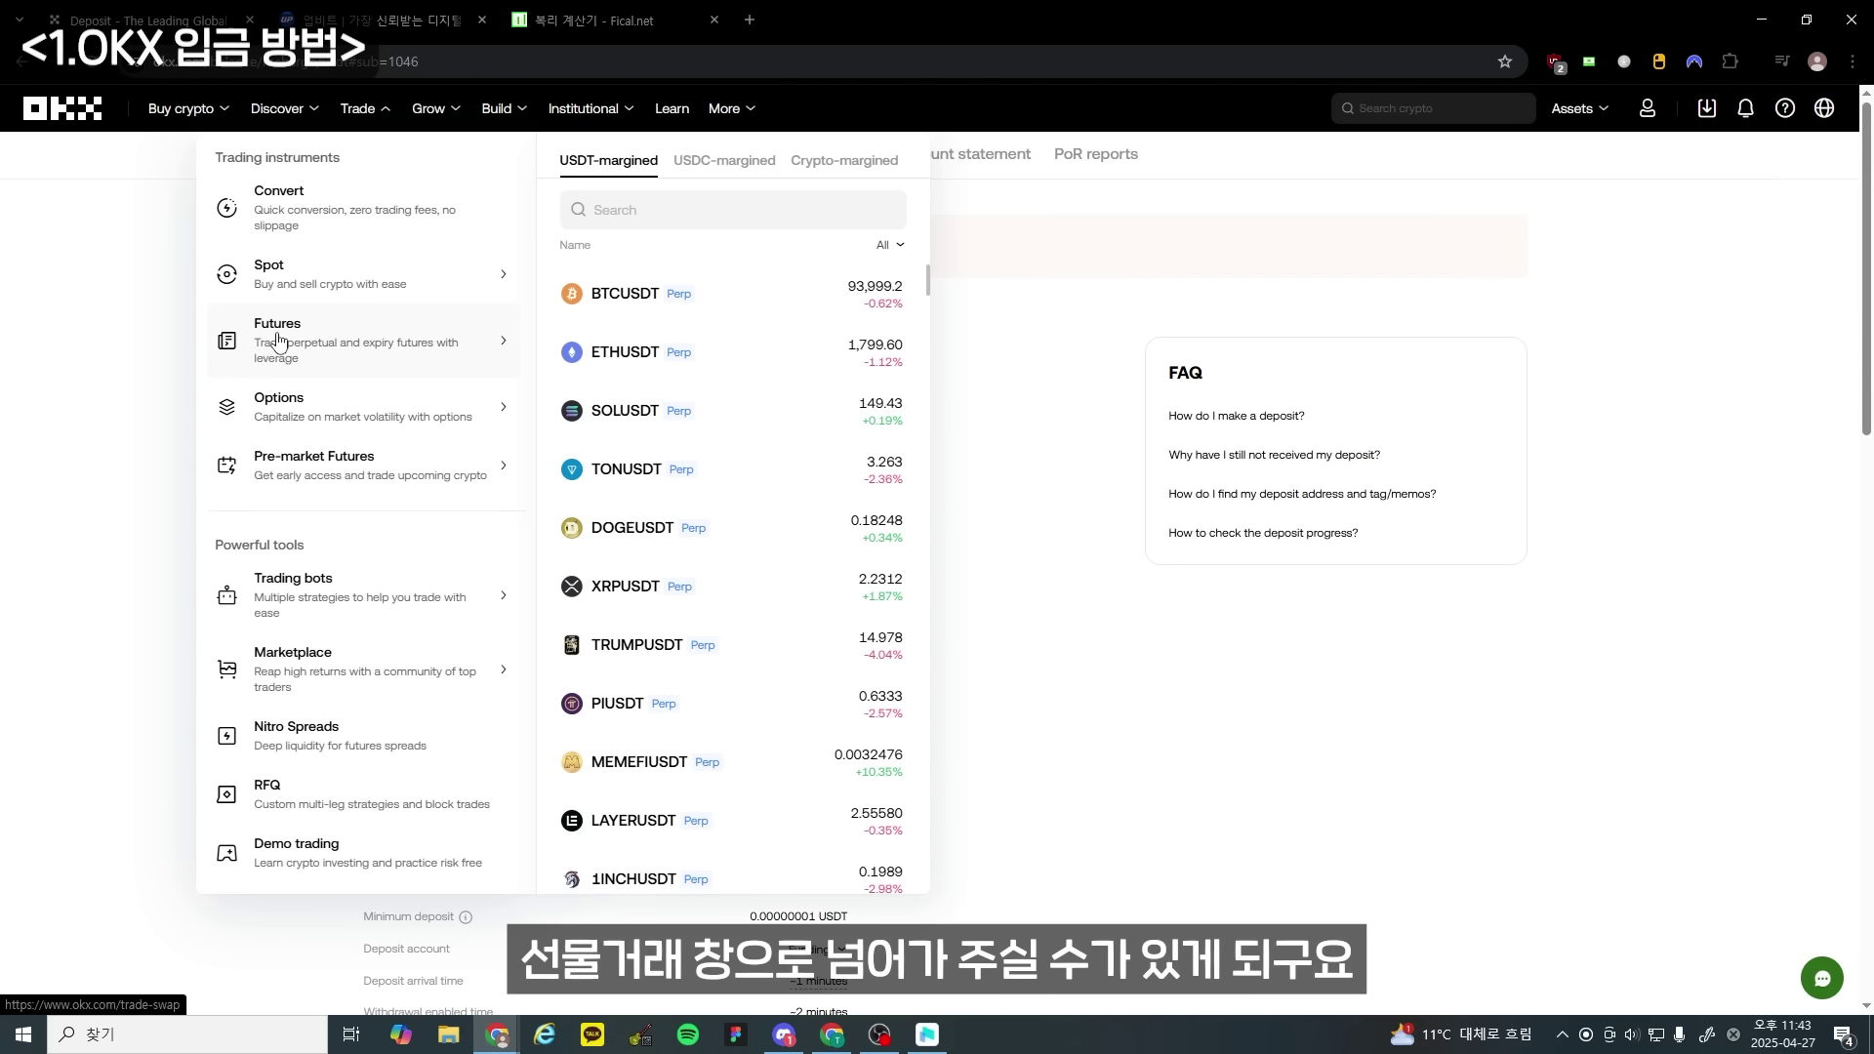
click(282, 340)
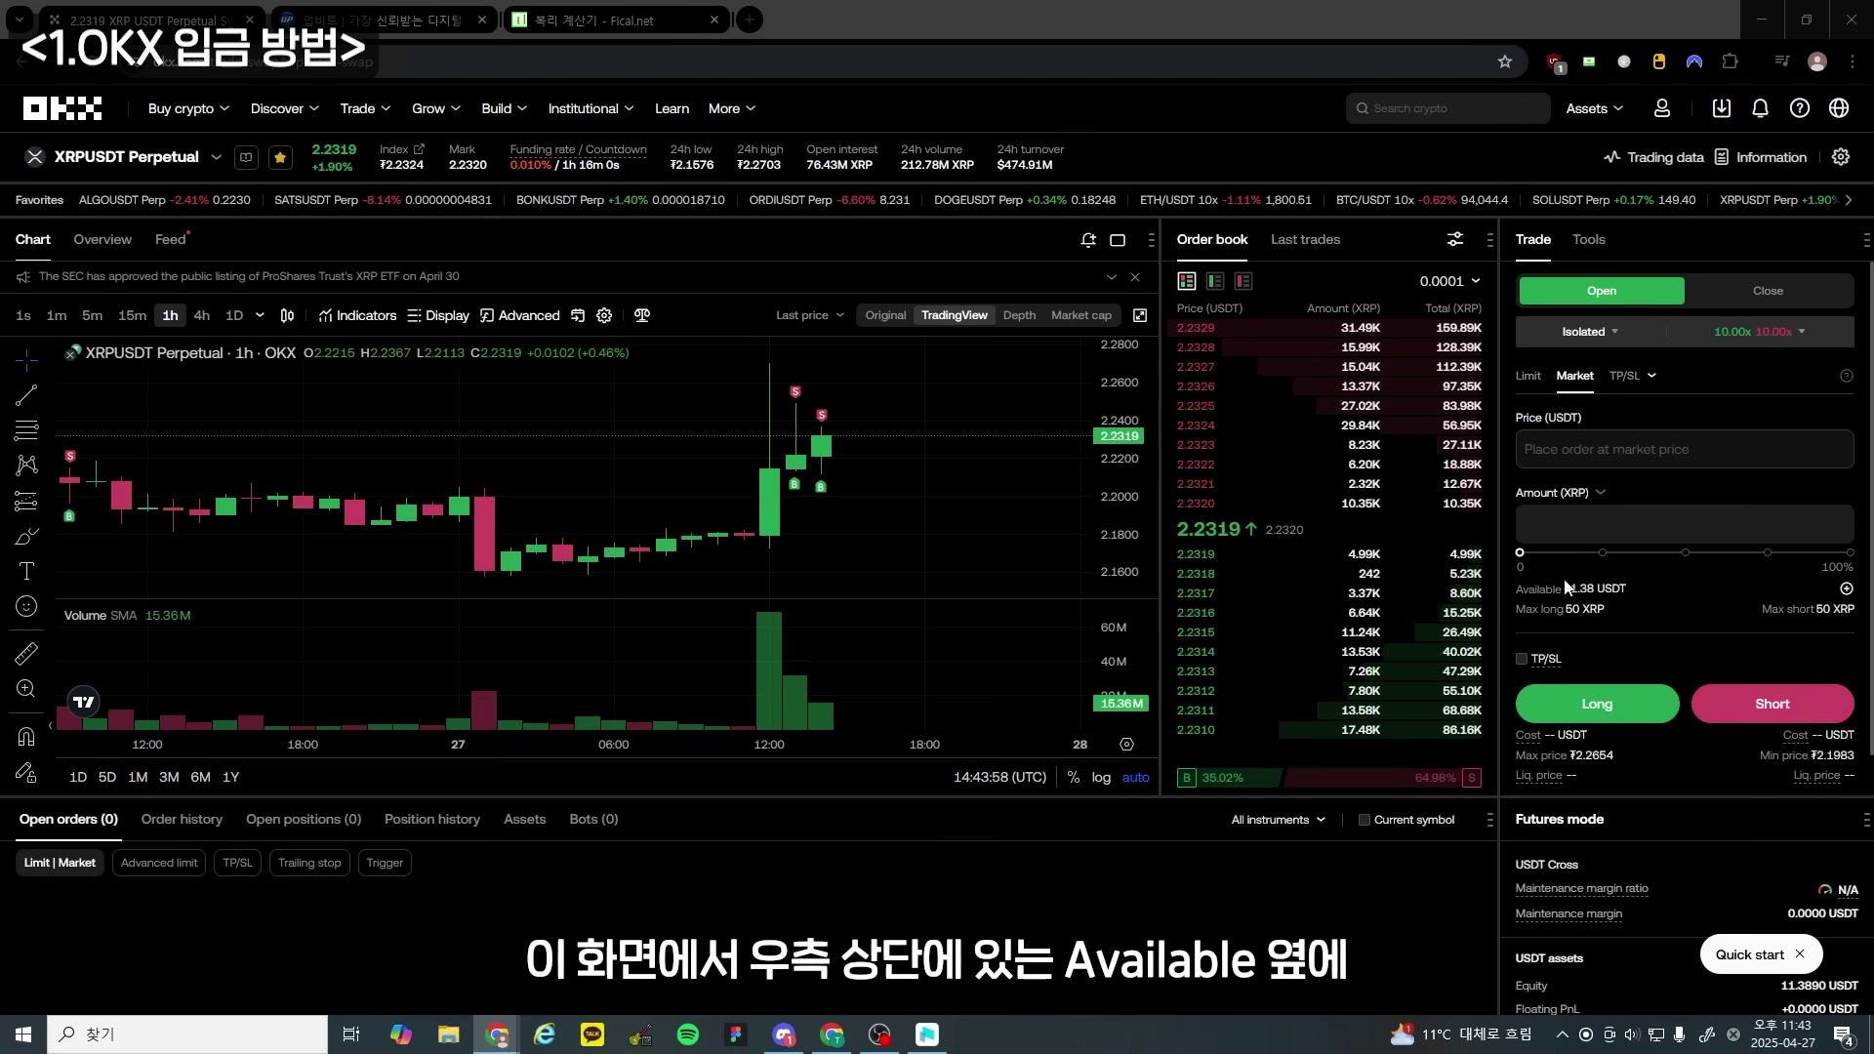
click(1835, 480)
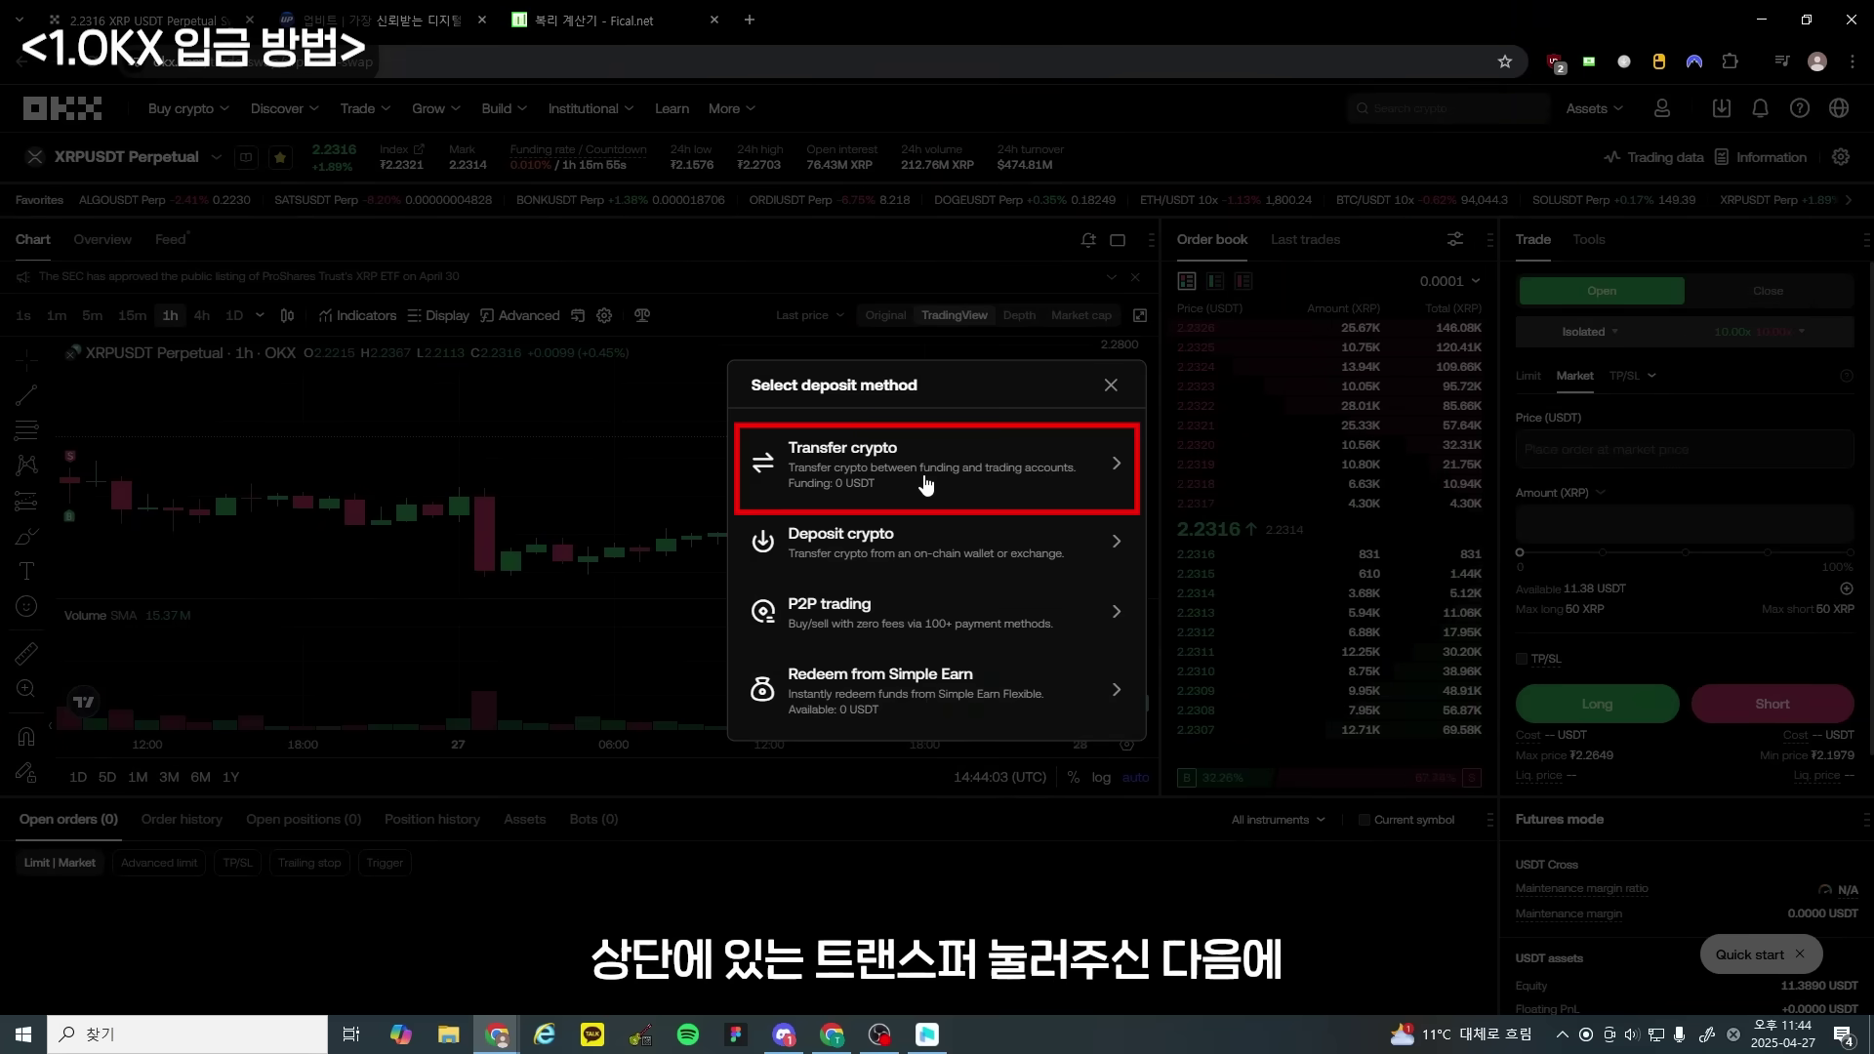
click(925, 482)
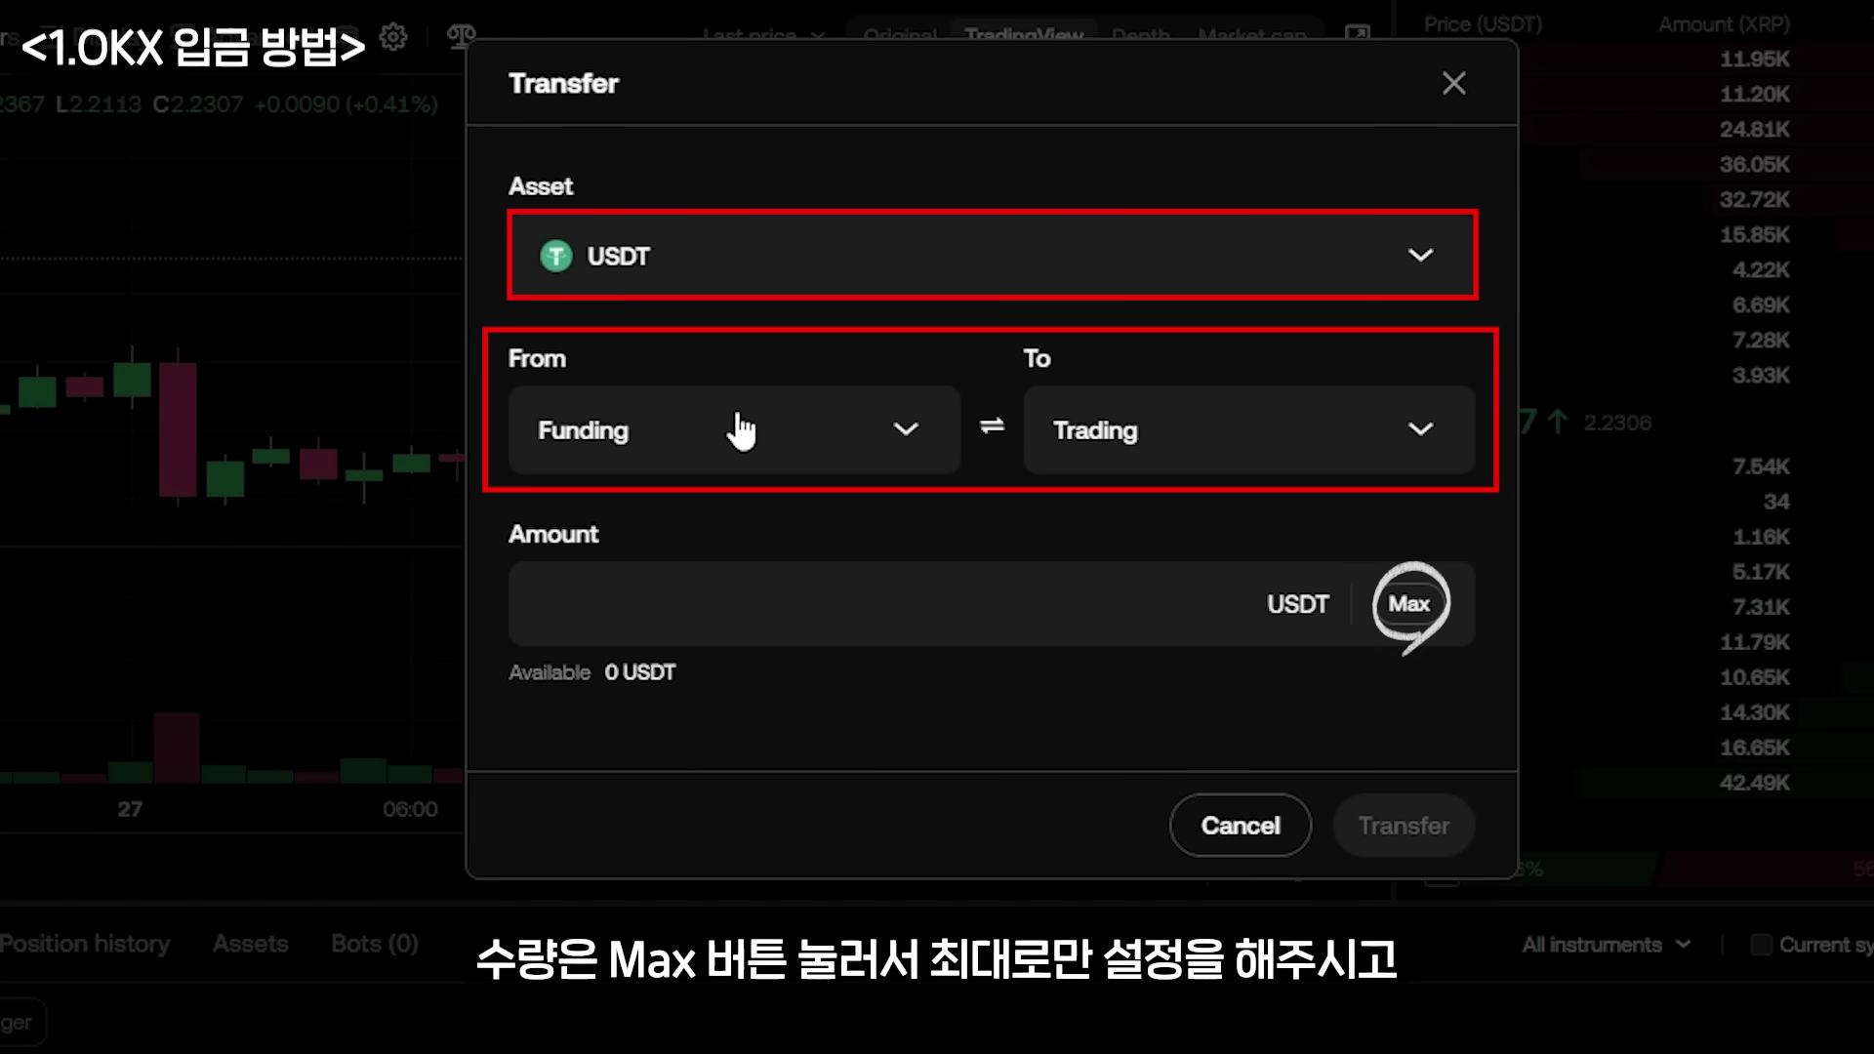
click(1408, 604)
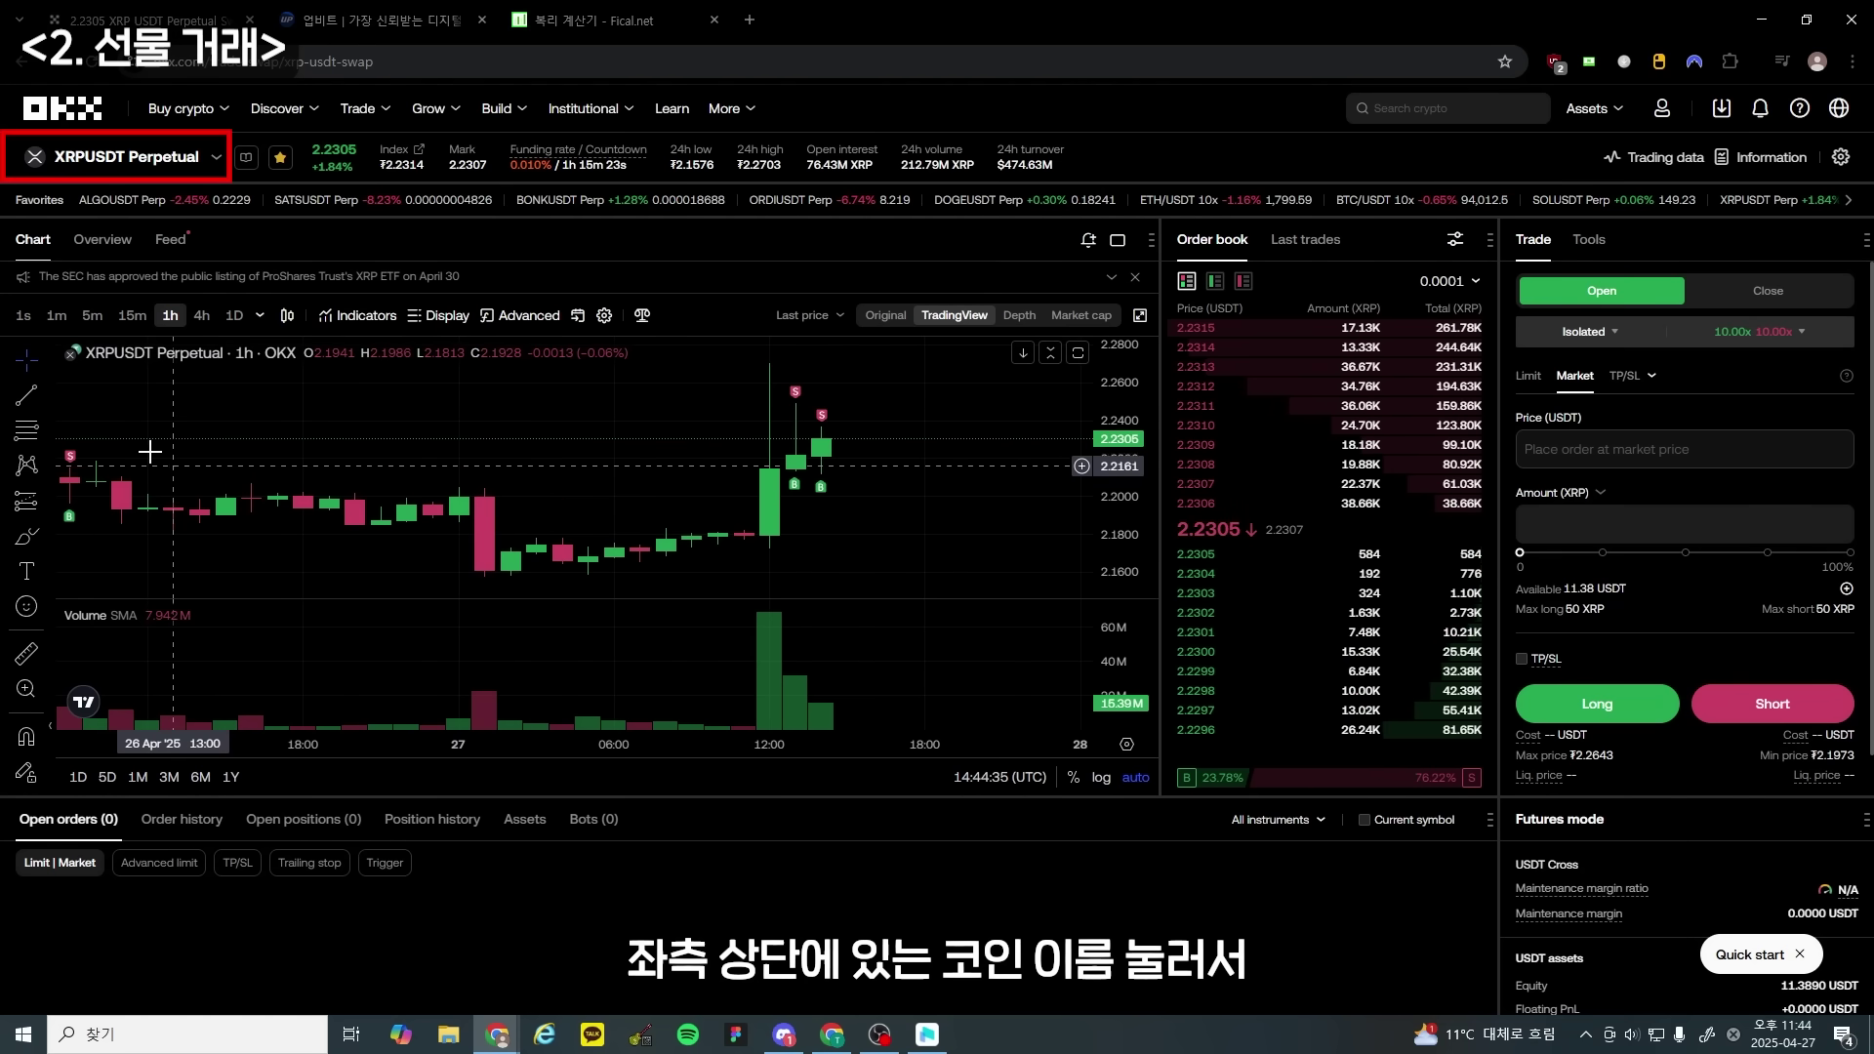
click(129, 168)
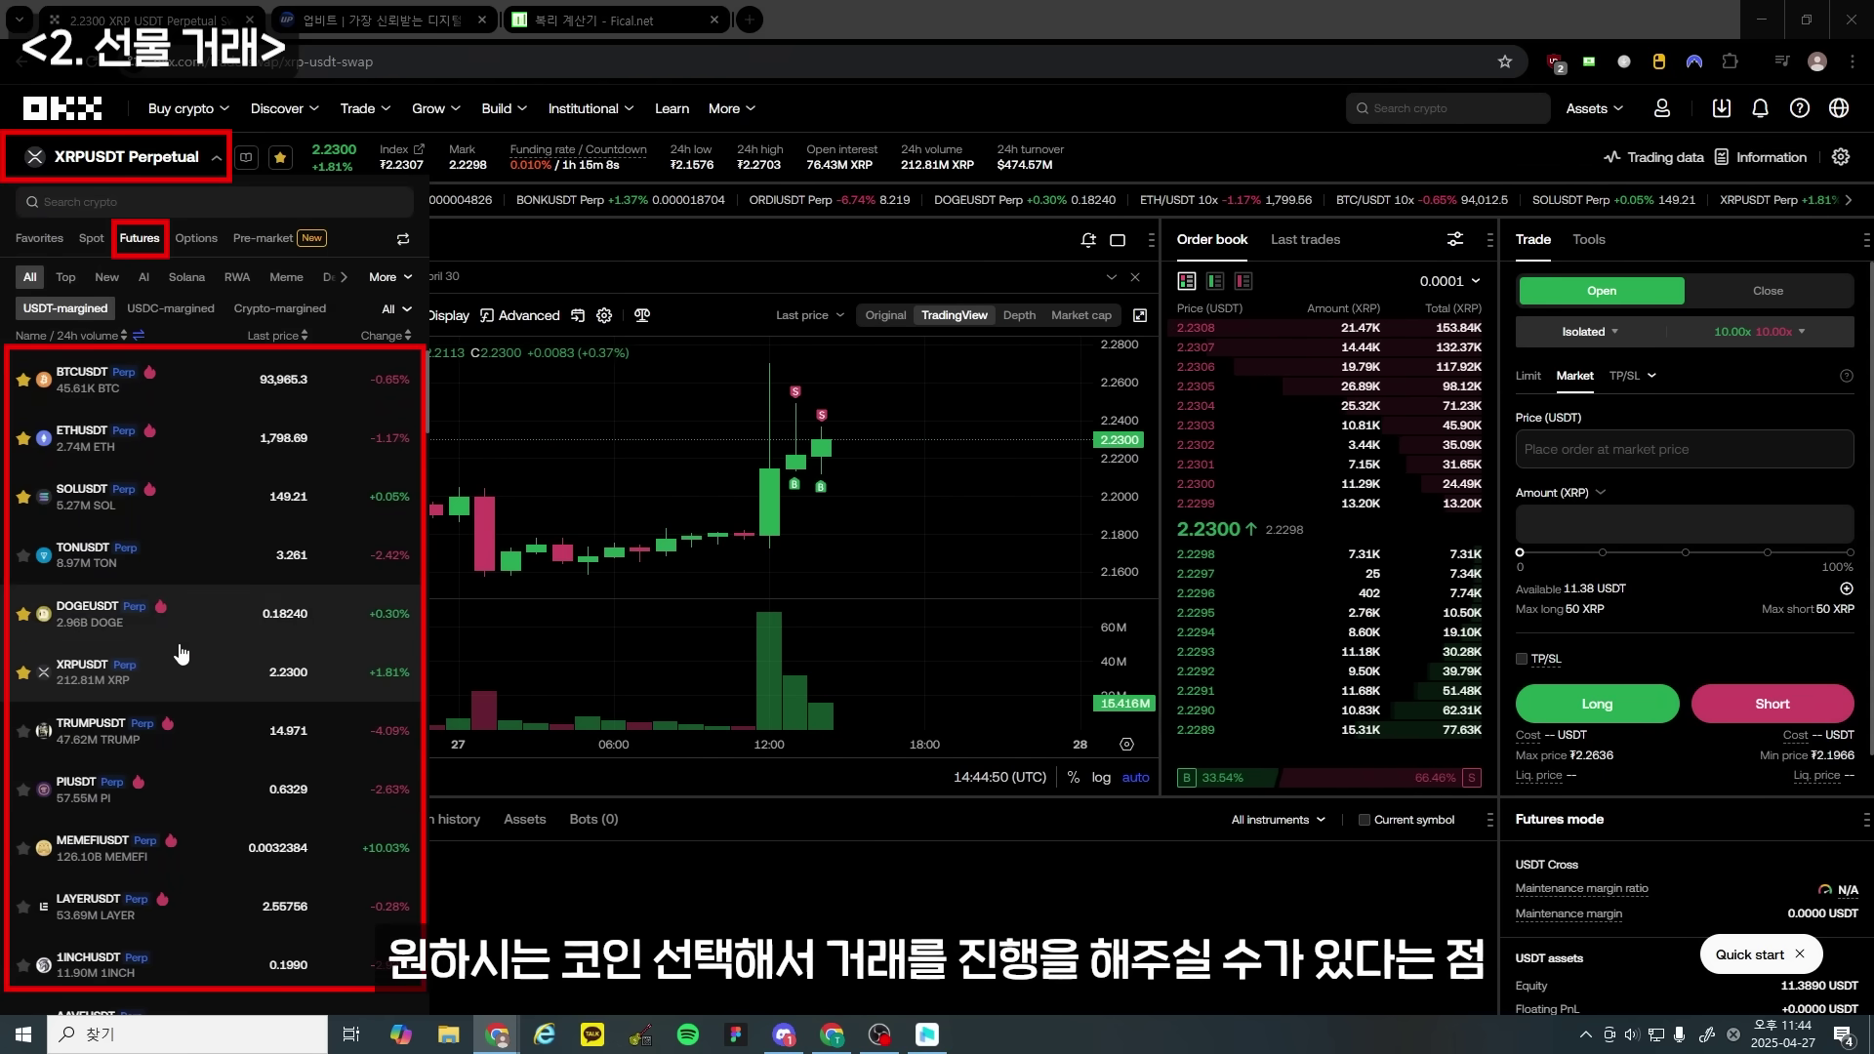
click(556, 469)
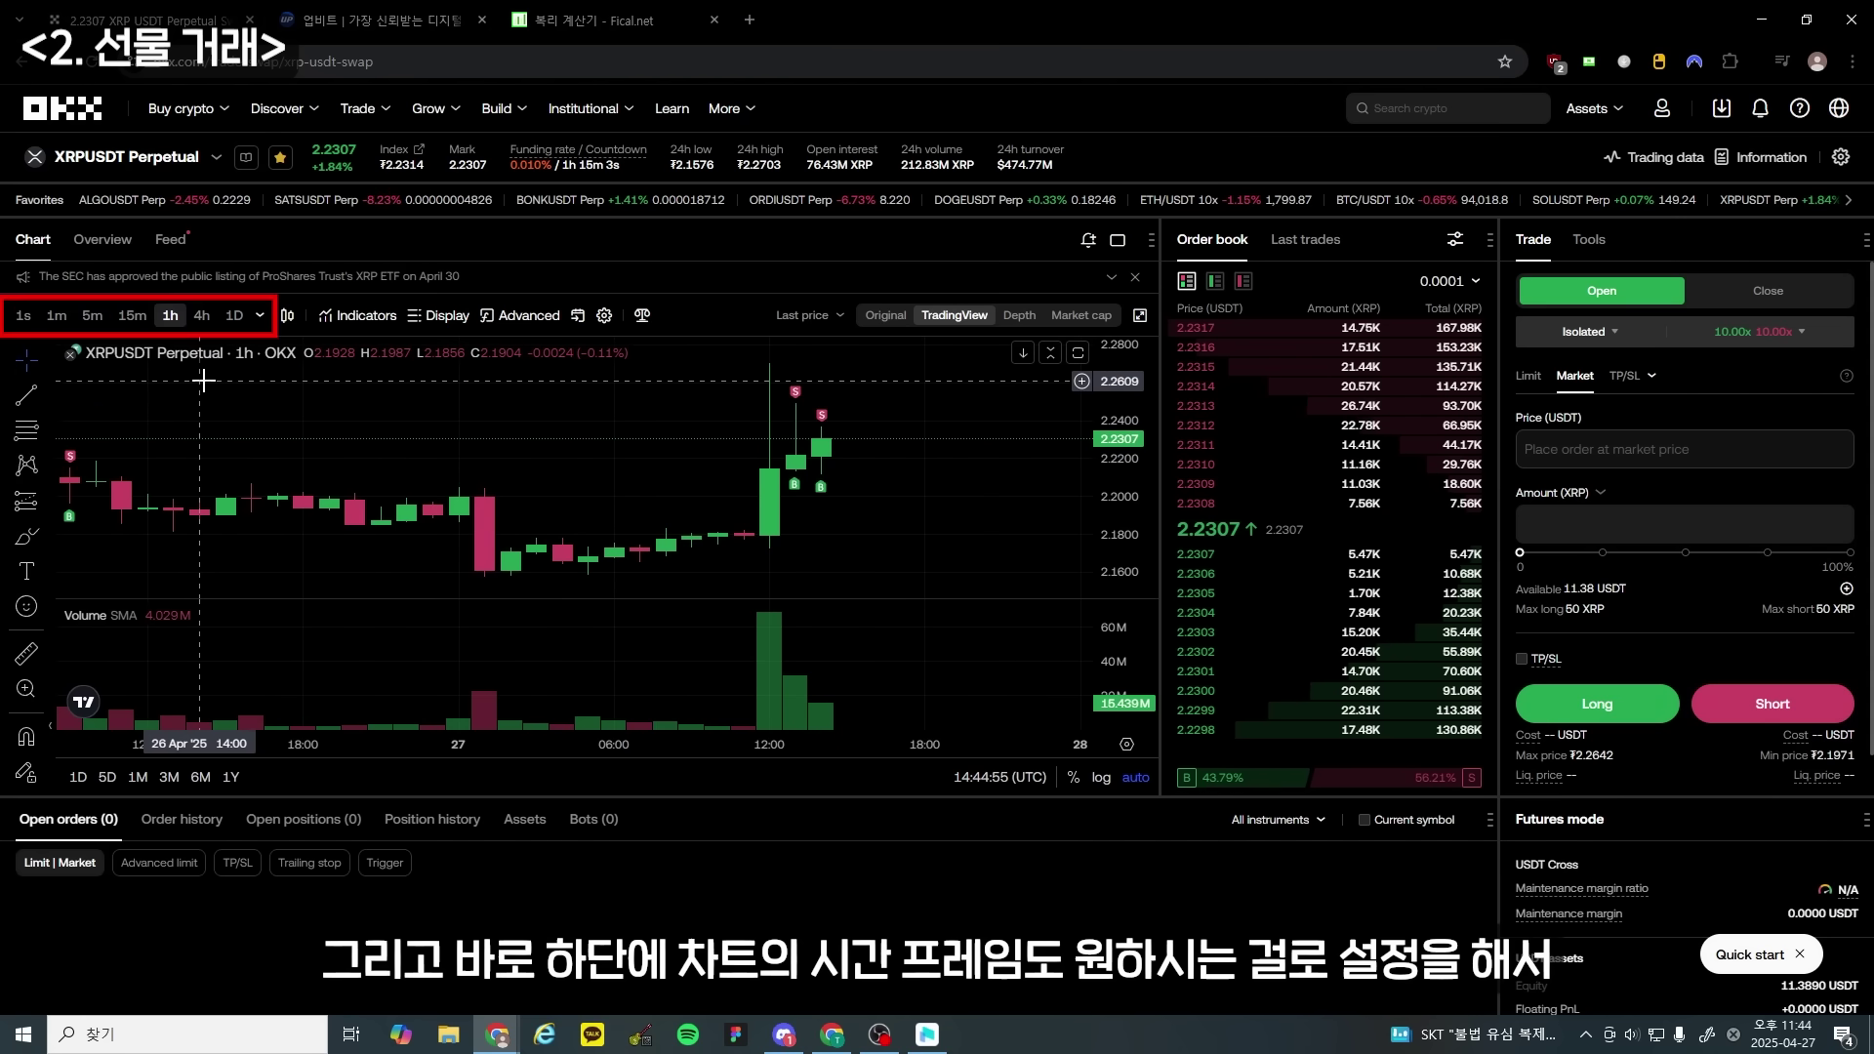
click(121, 320)
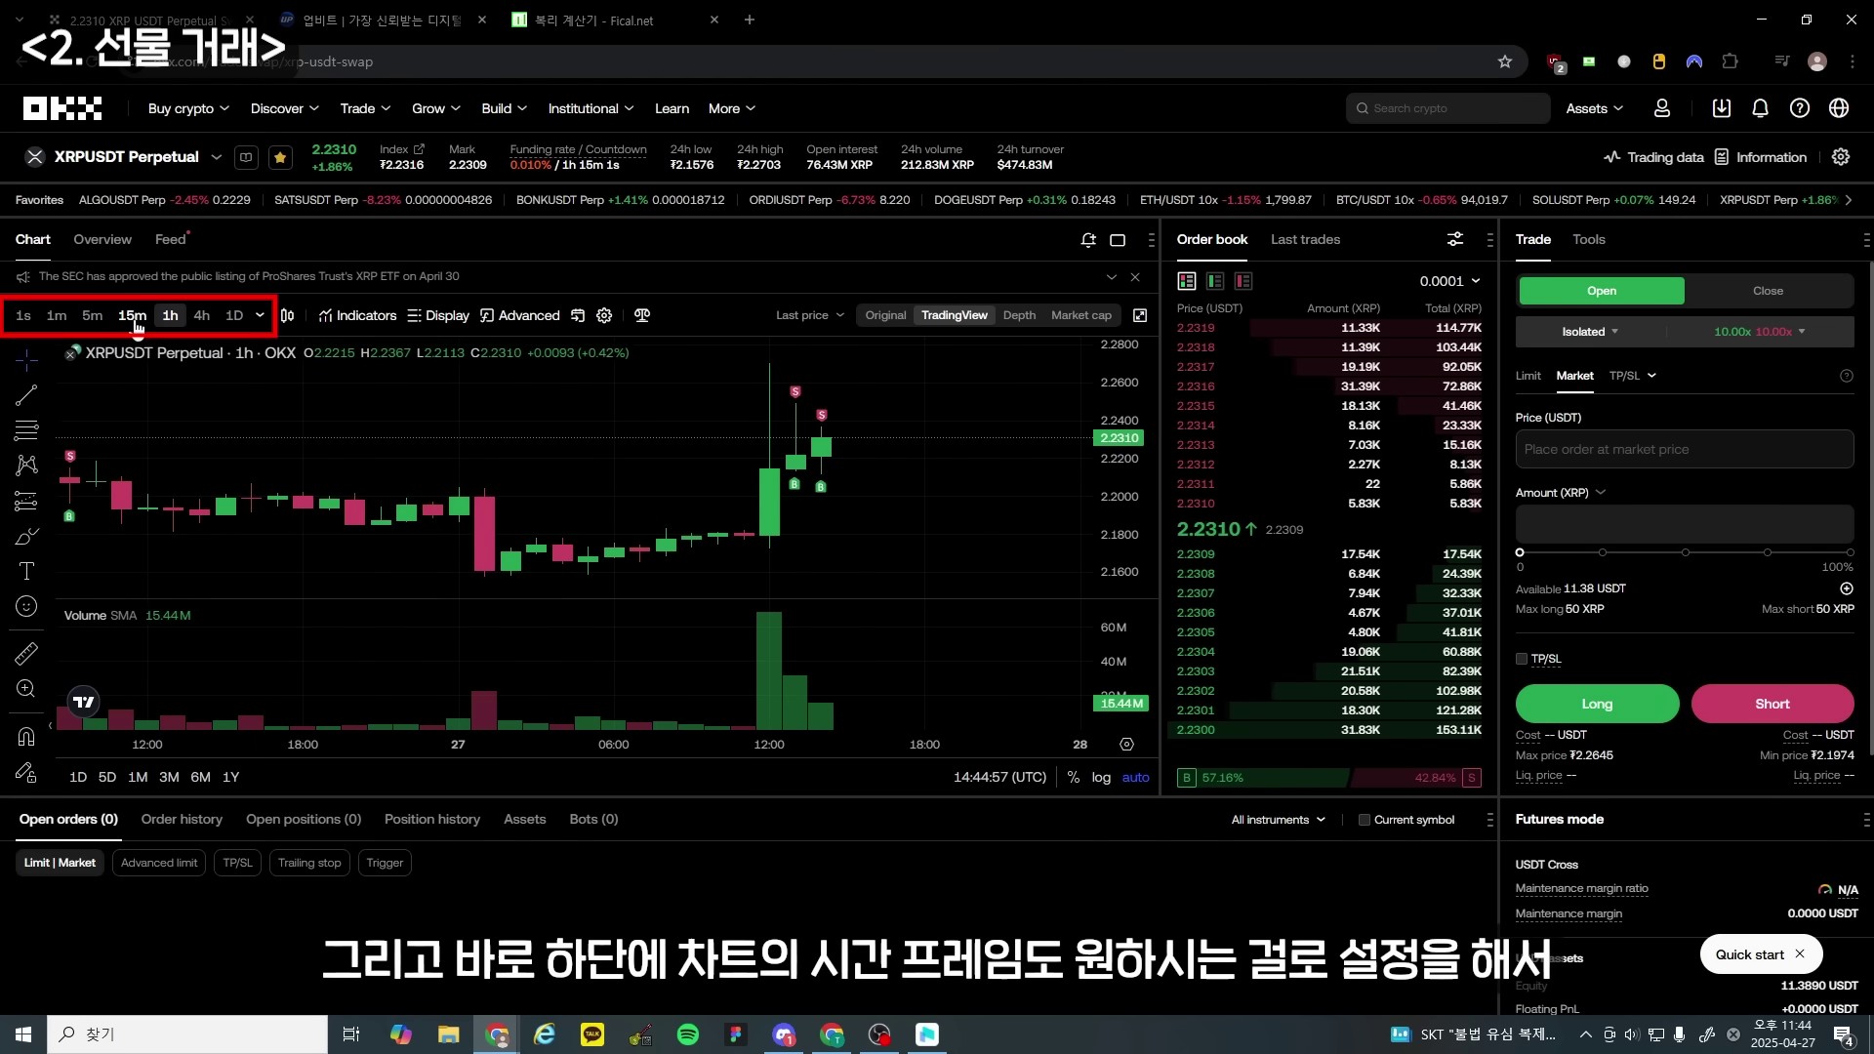
click(170, 316)
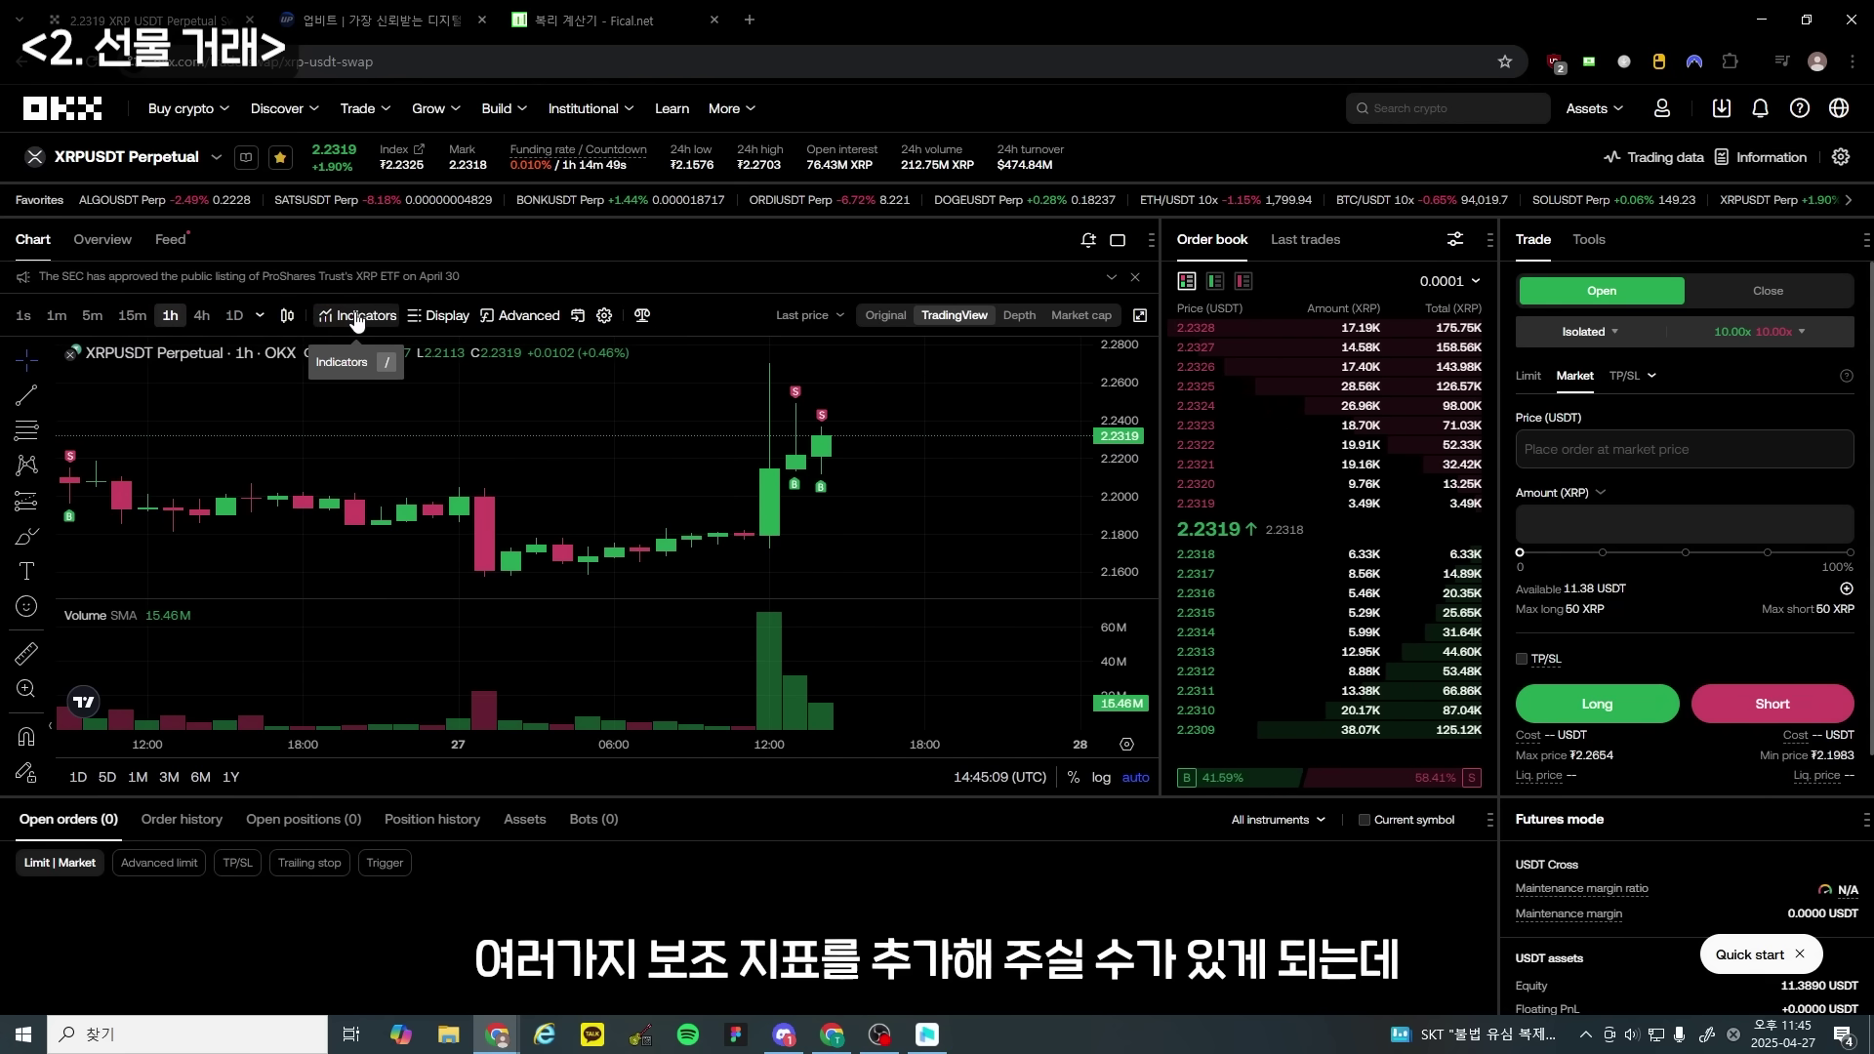
Search the indicator list for vi, ol, rsi, boll and ma, then close it
click(357, 317)
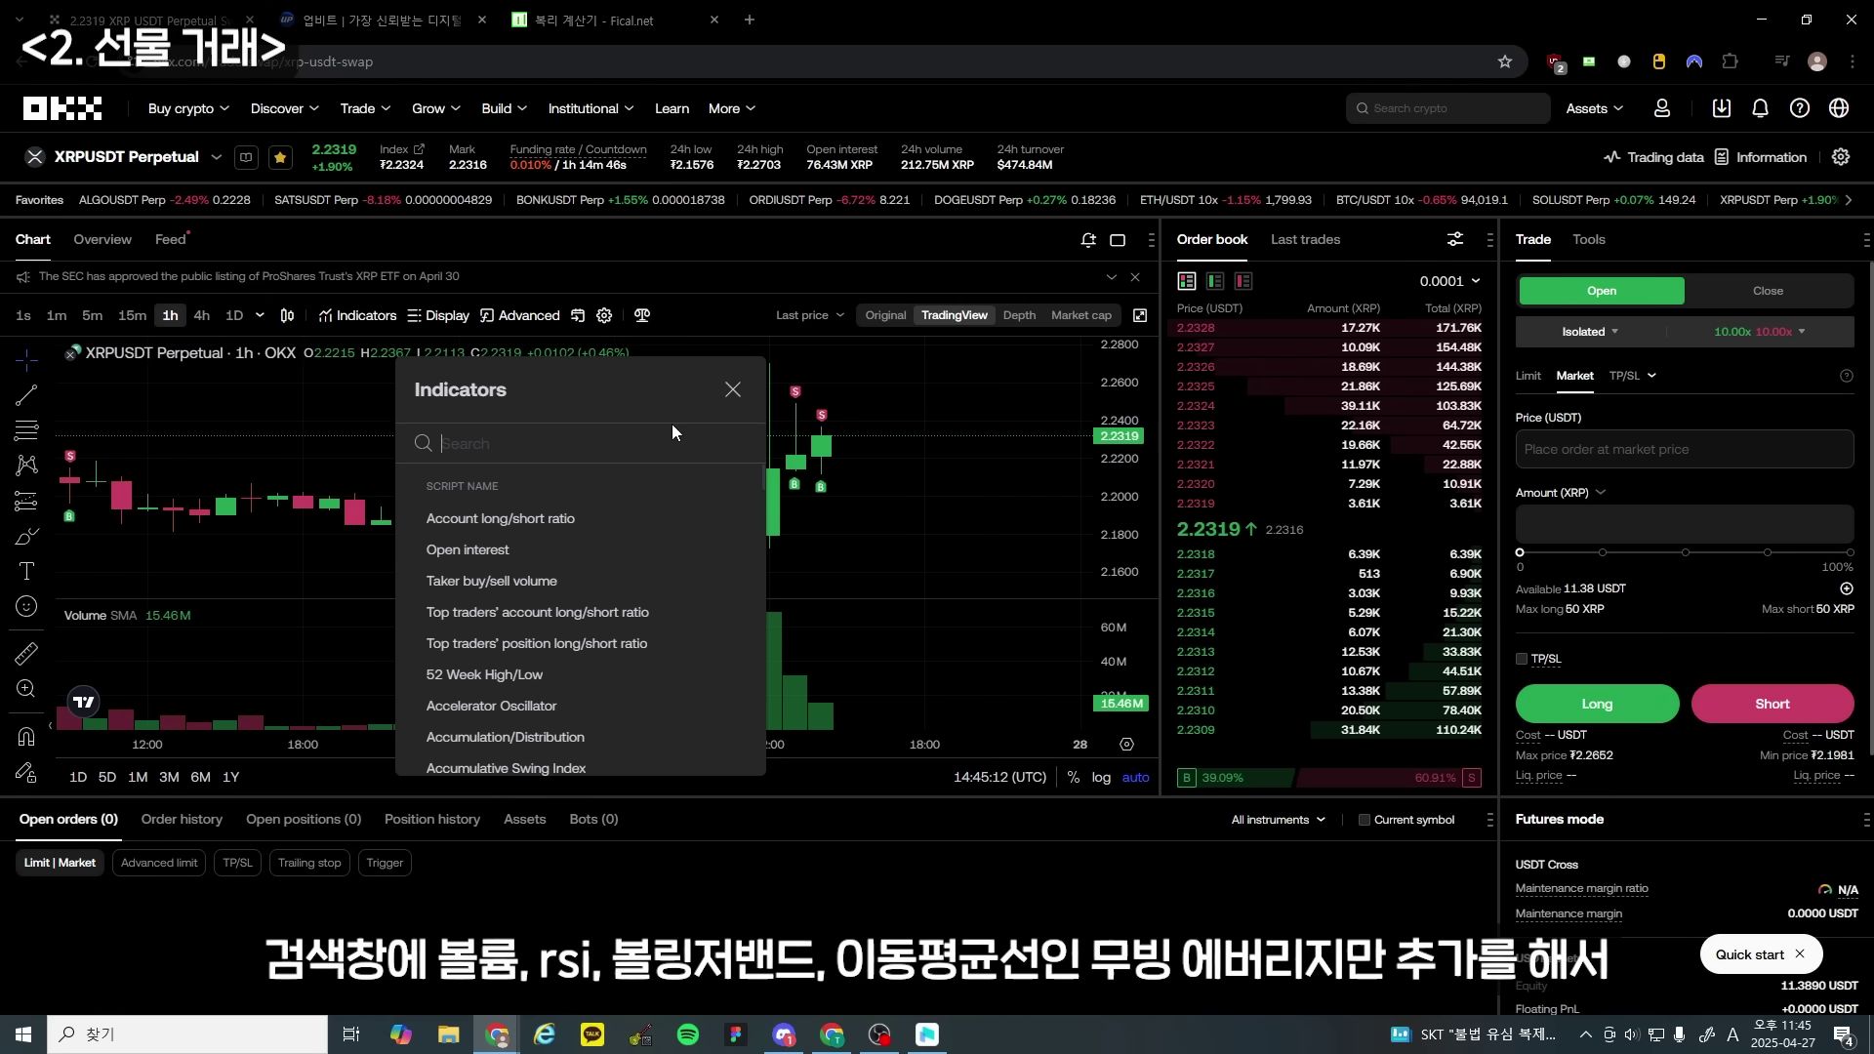
text(vi)
key(BackSpace)
text(ol)
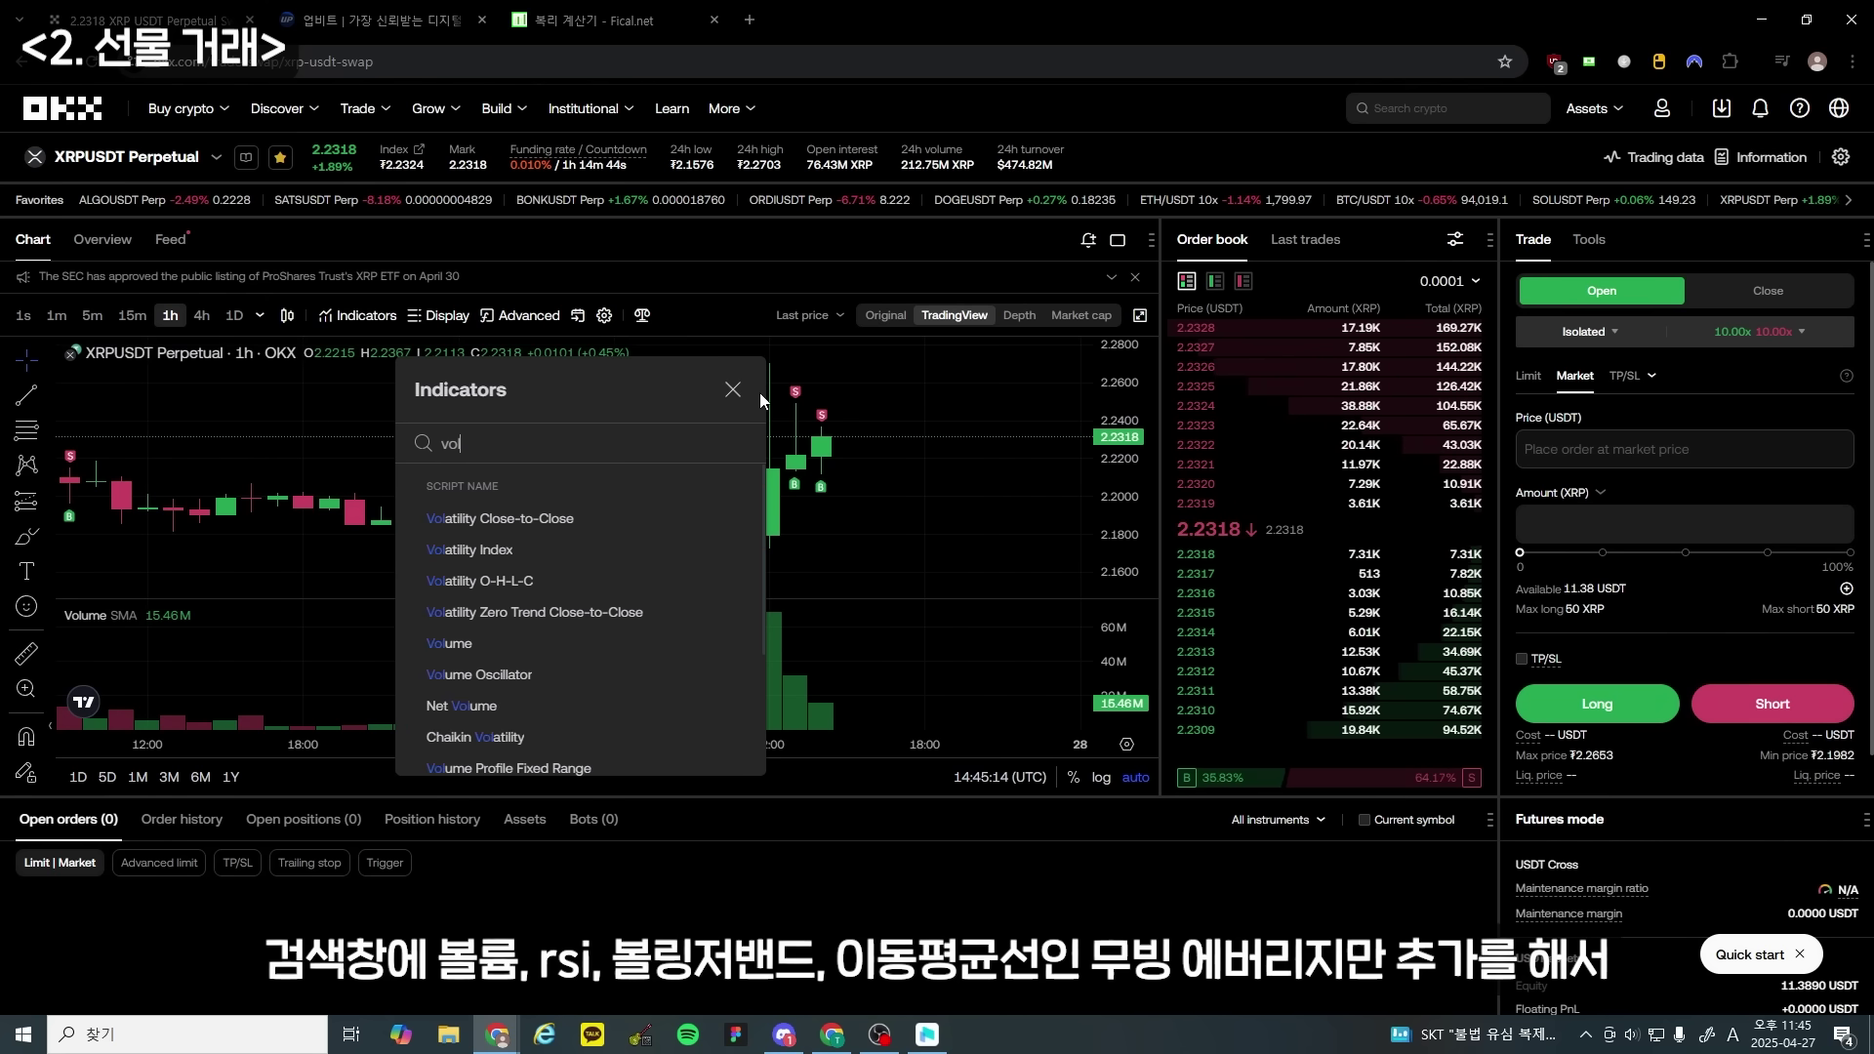
key(ctrl+a)
text(rsi)
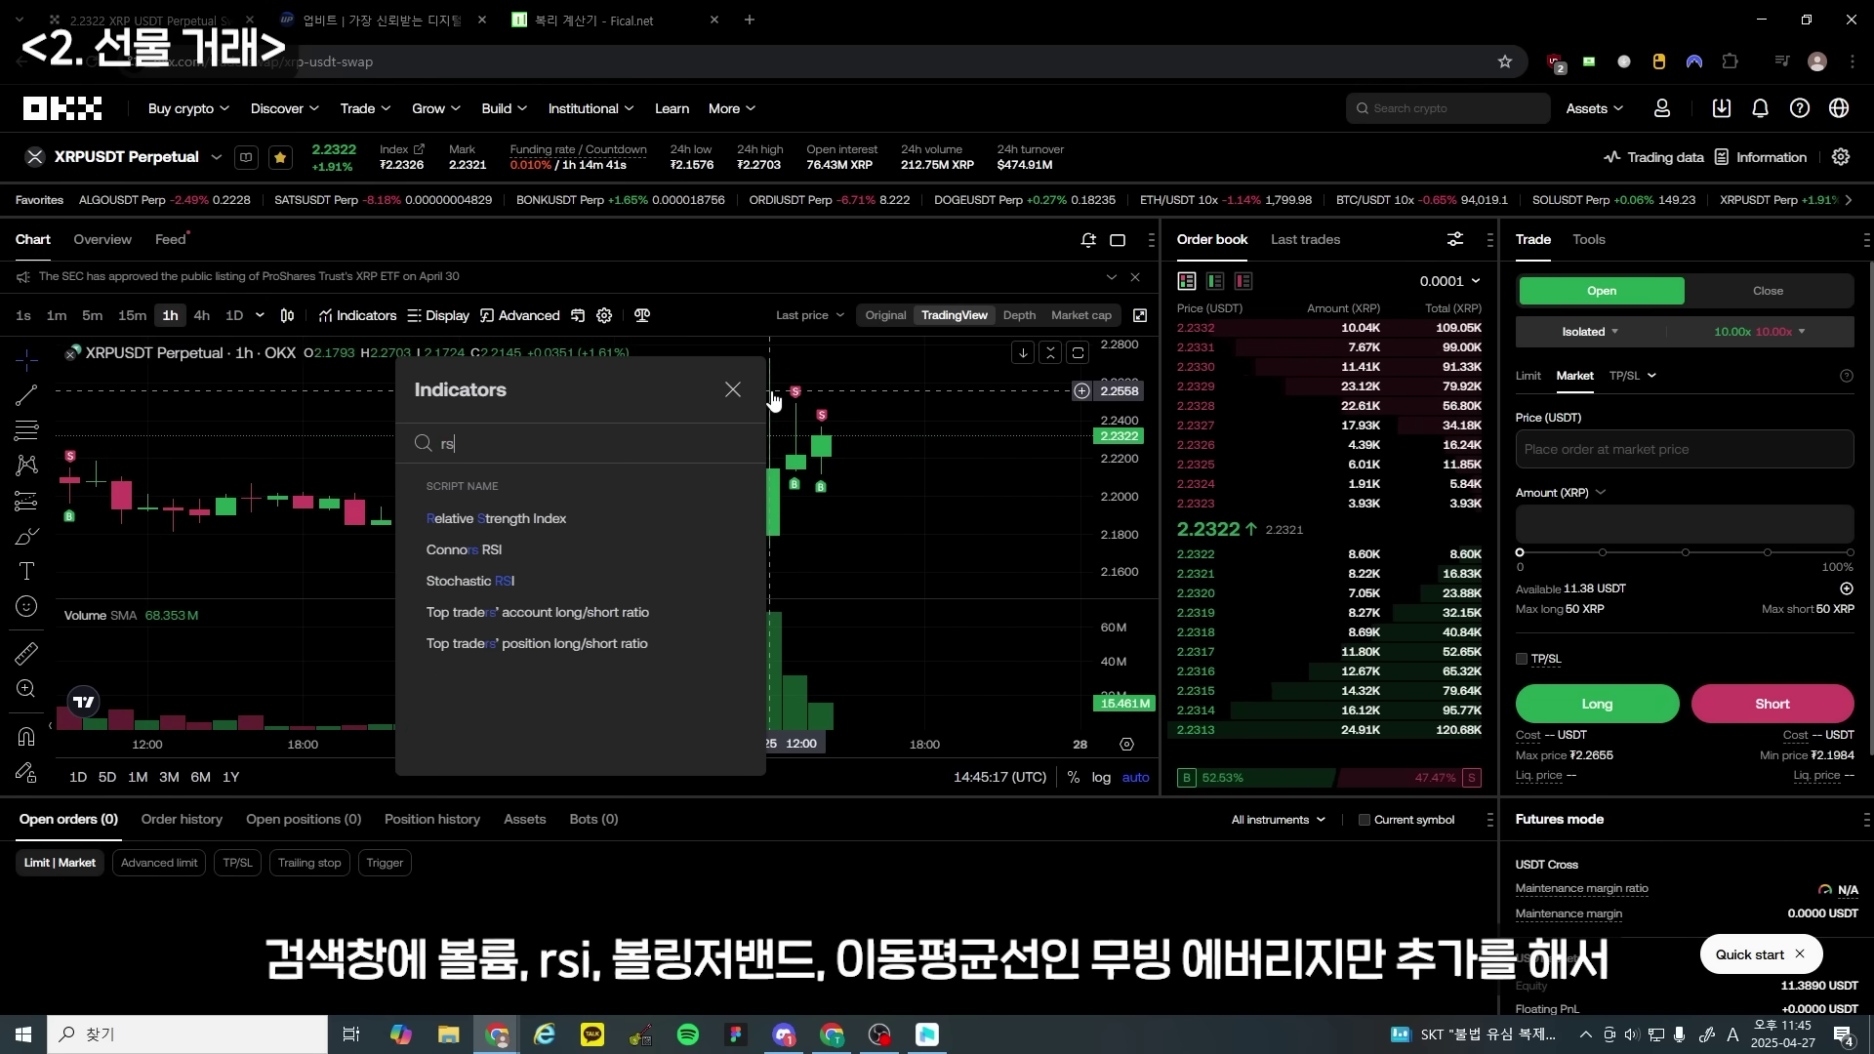
key(ctrl+a)
text(boll)
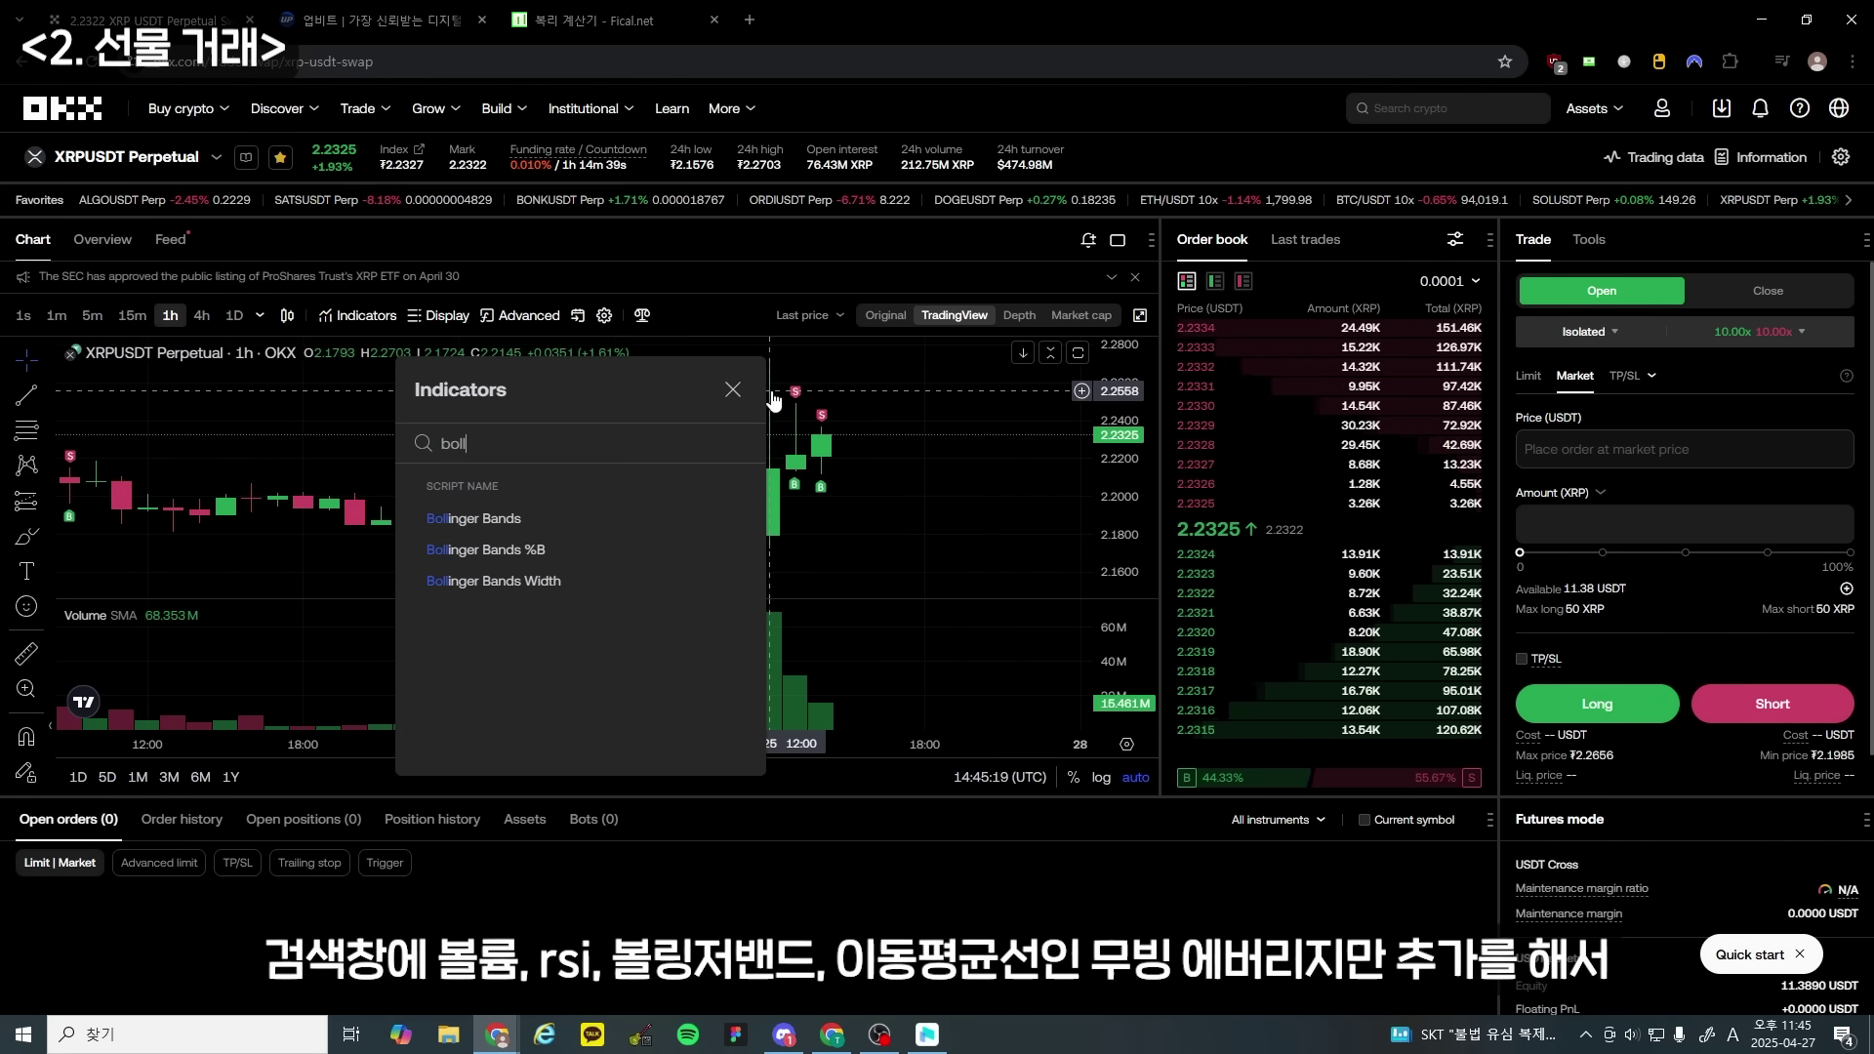
key(ctrl+a)
text(ma)
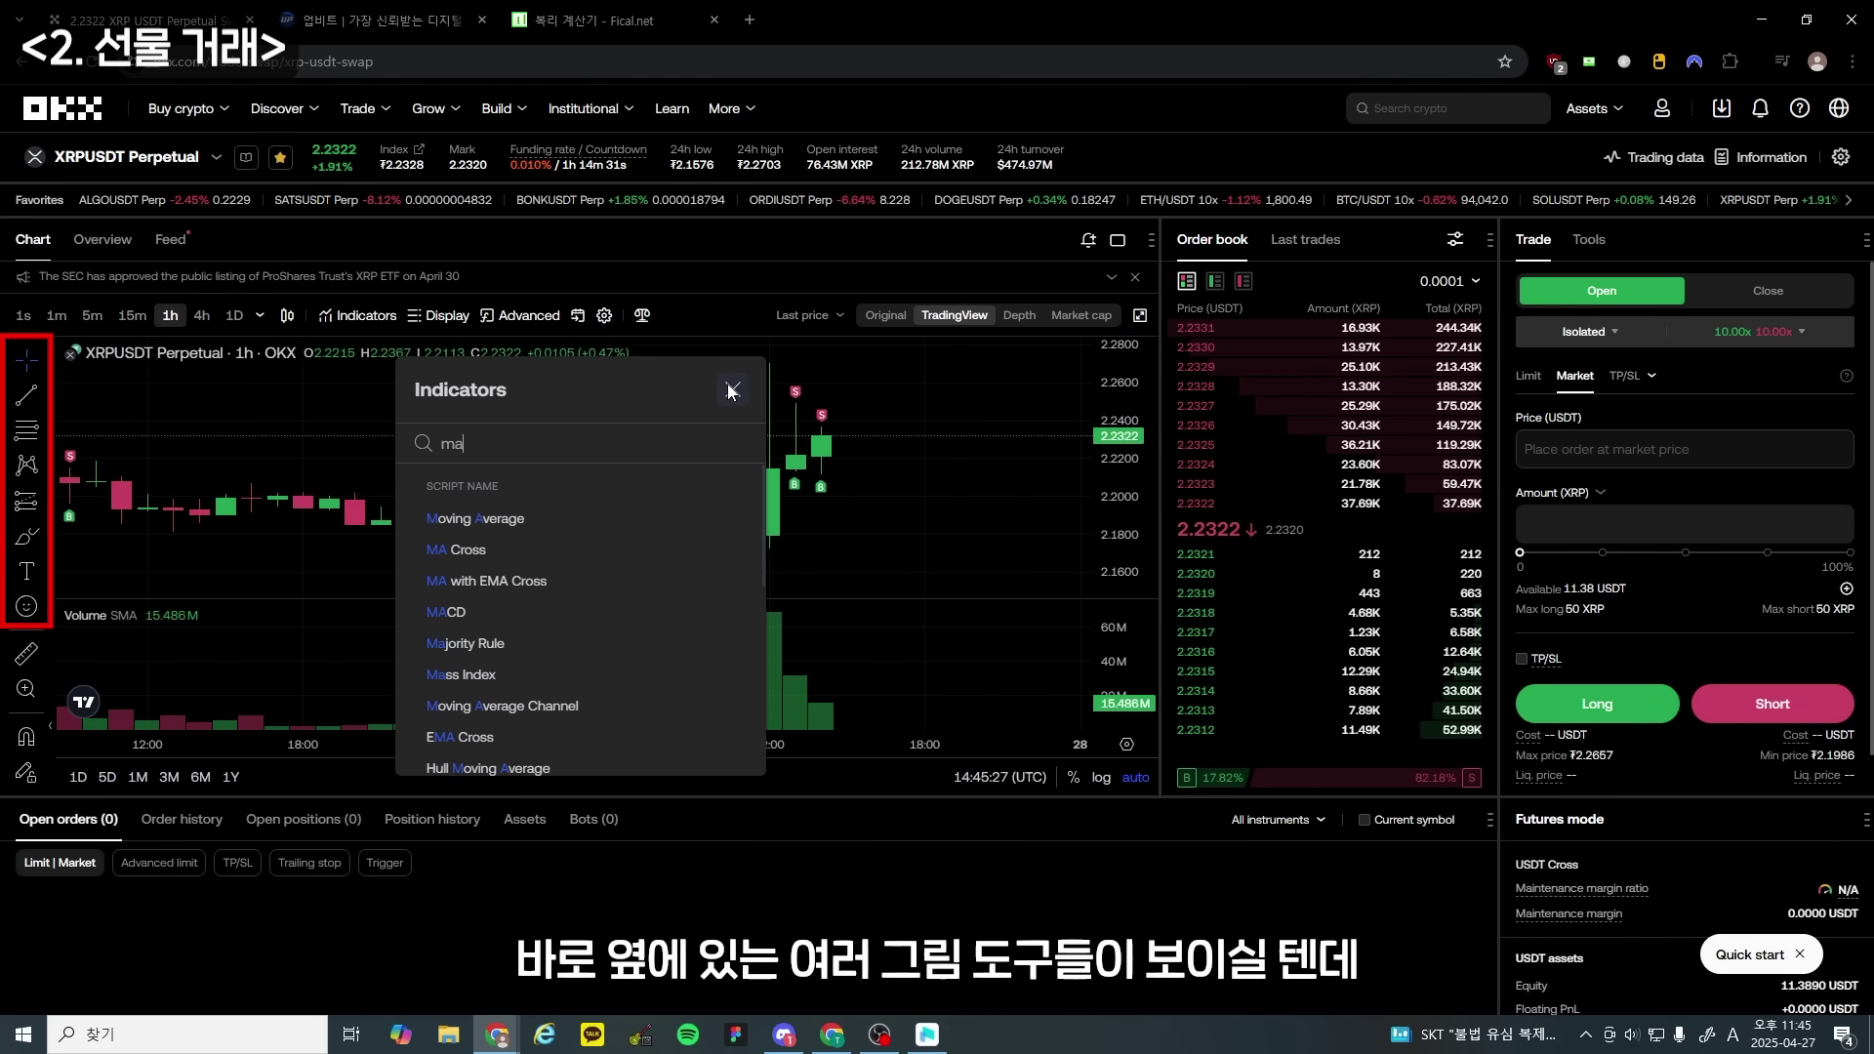
click(731, 391)
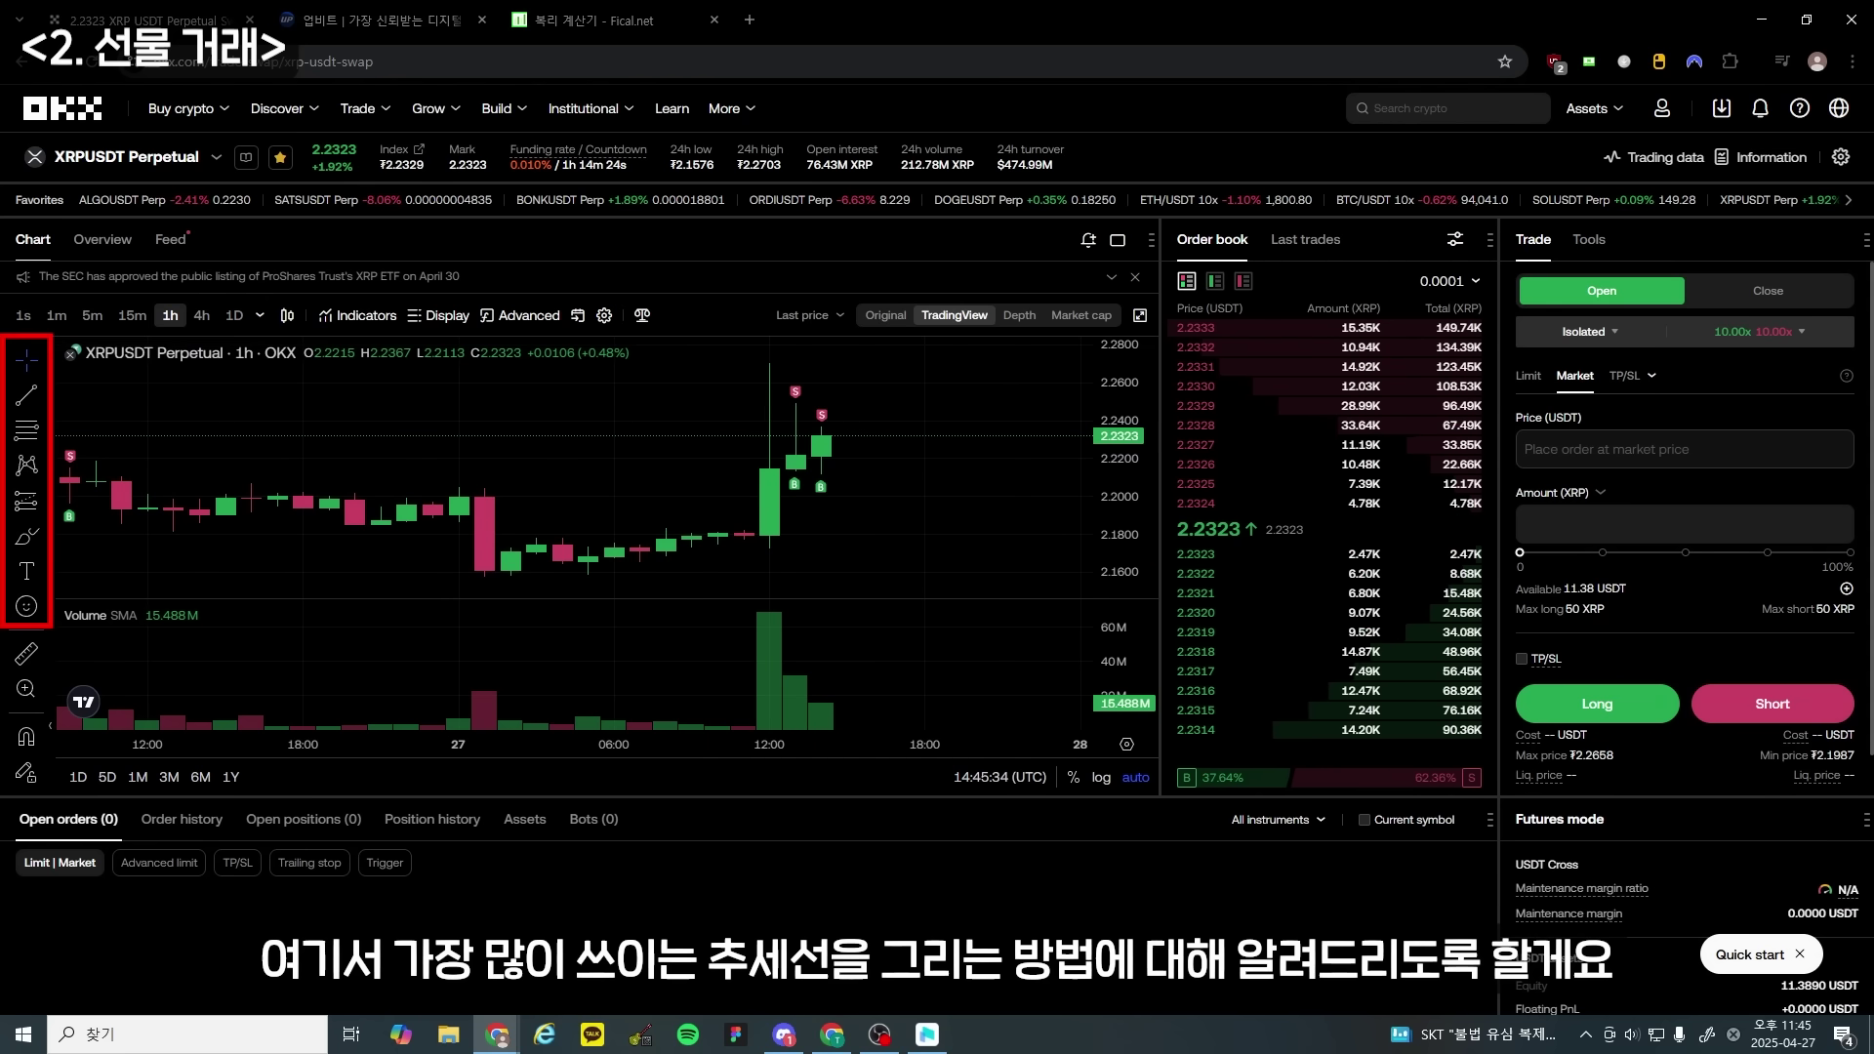
click(27, 398)
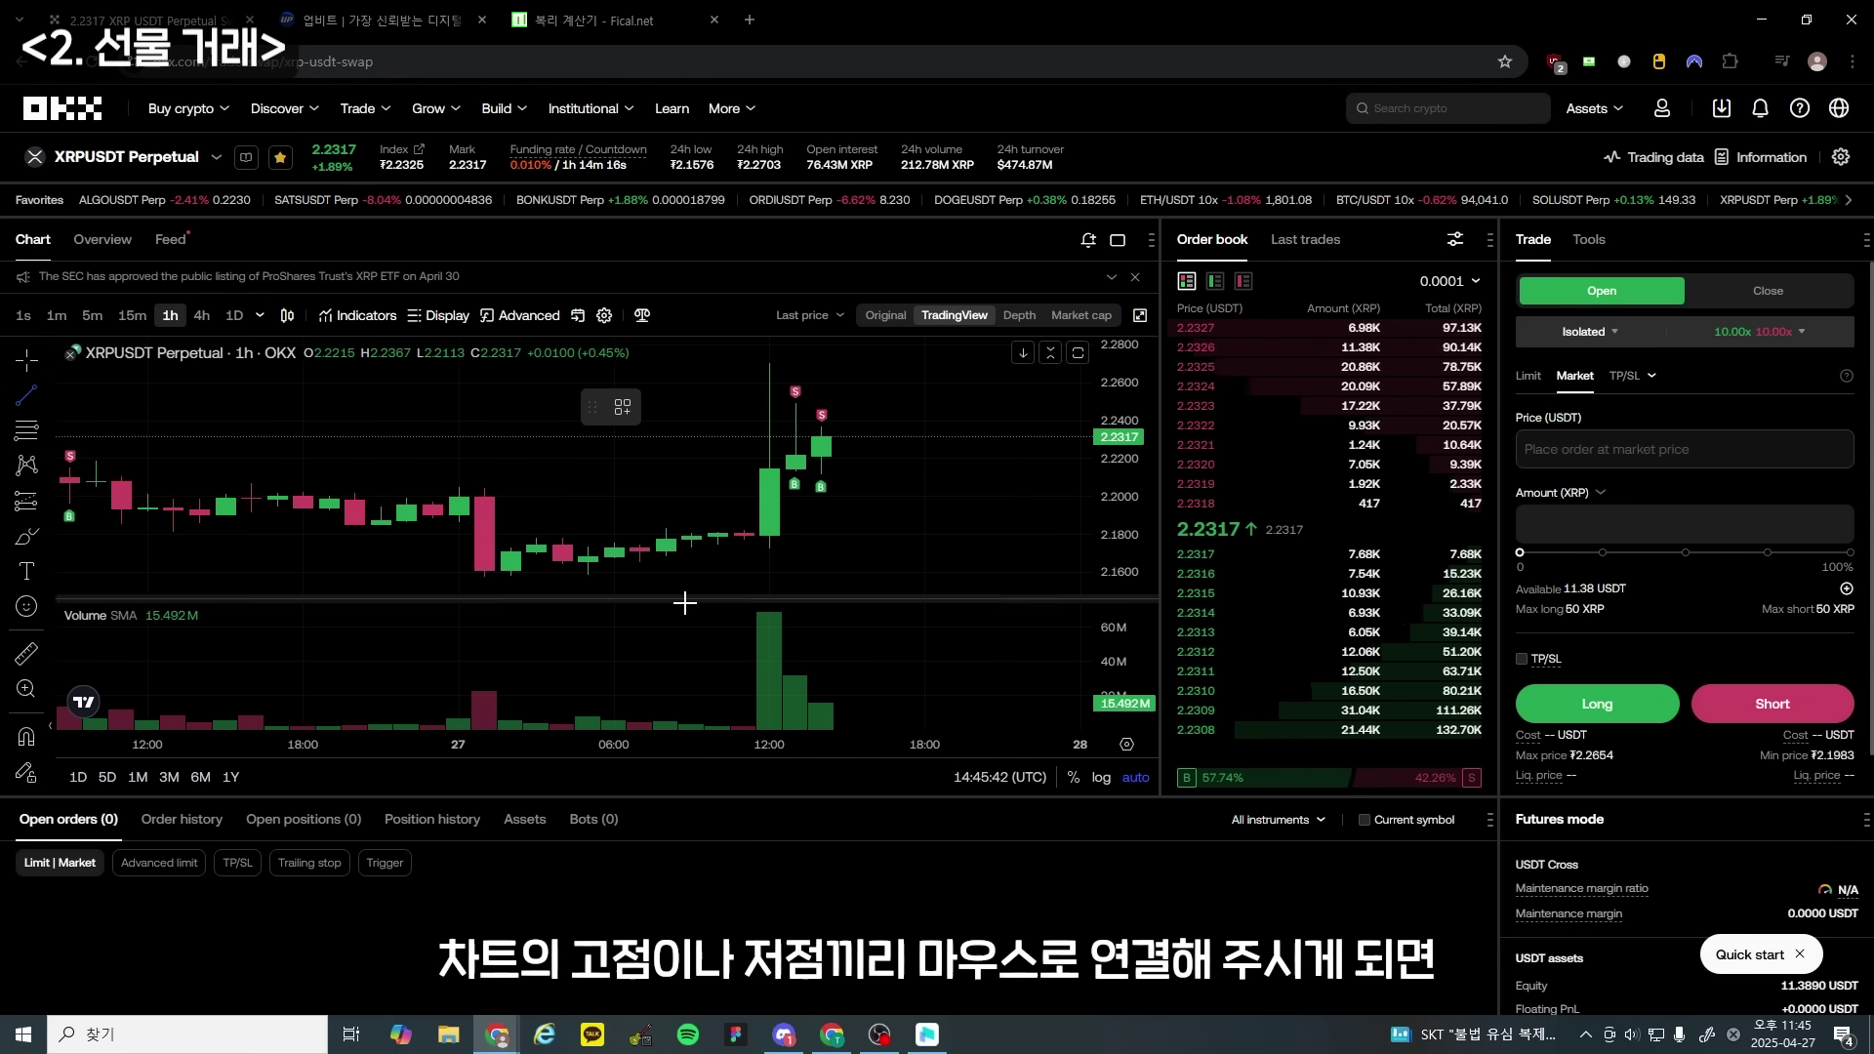
click(587, 579)
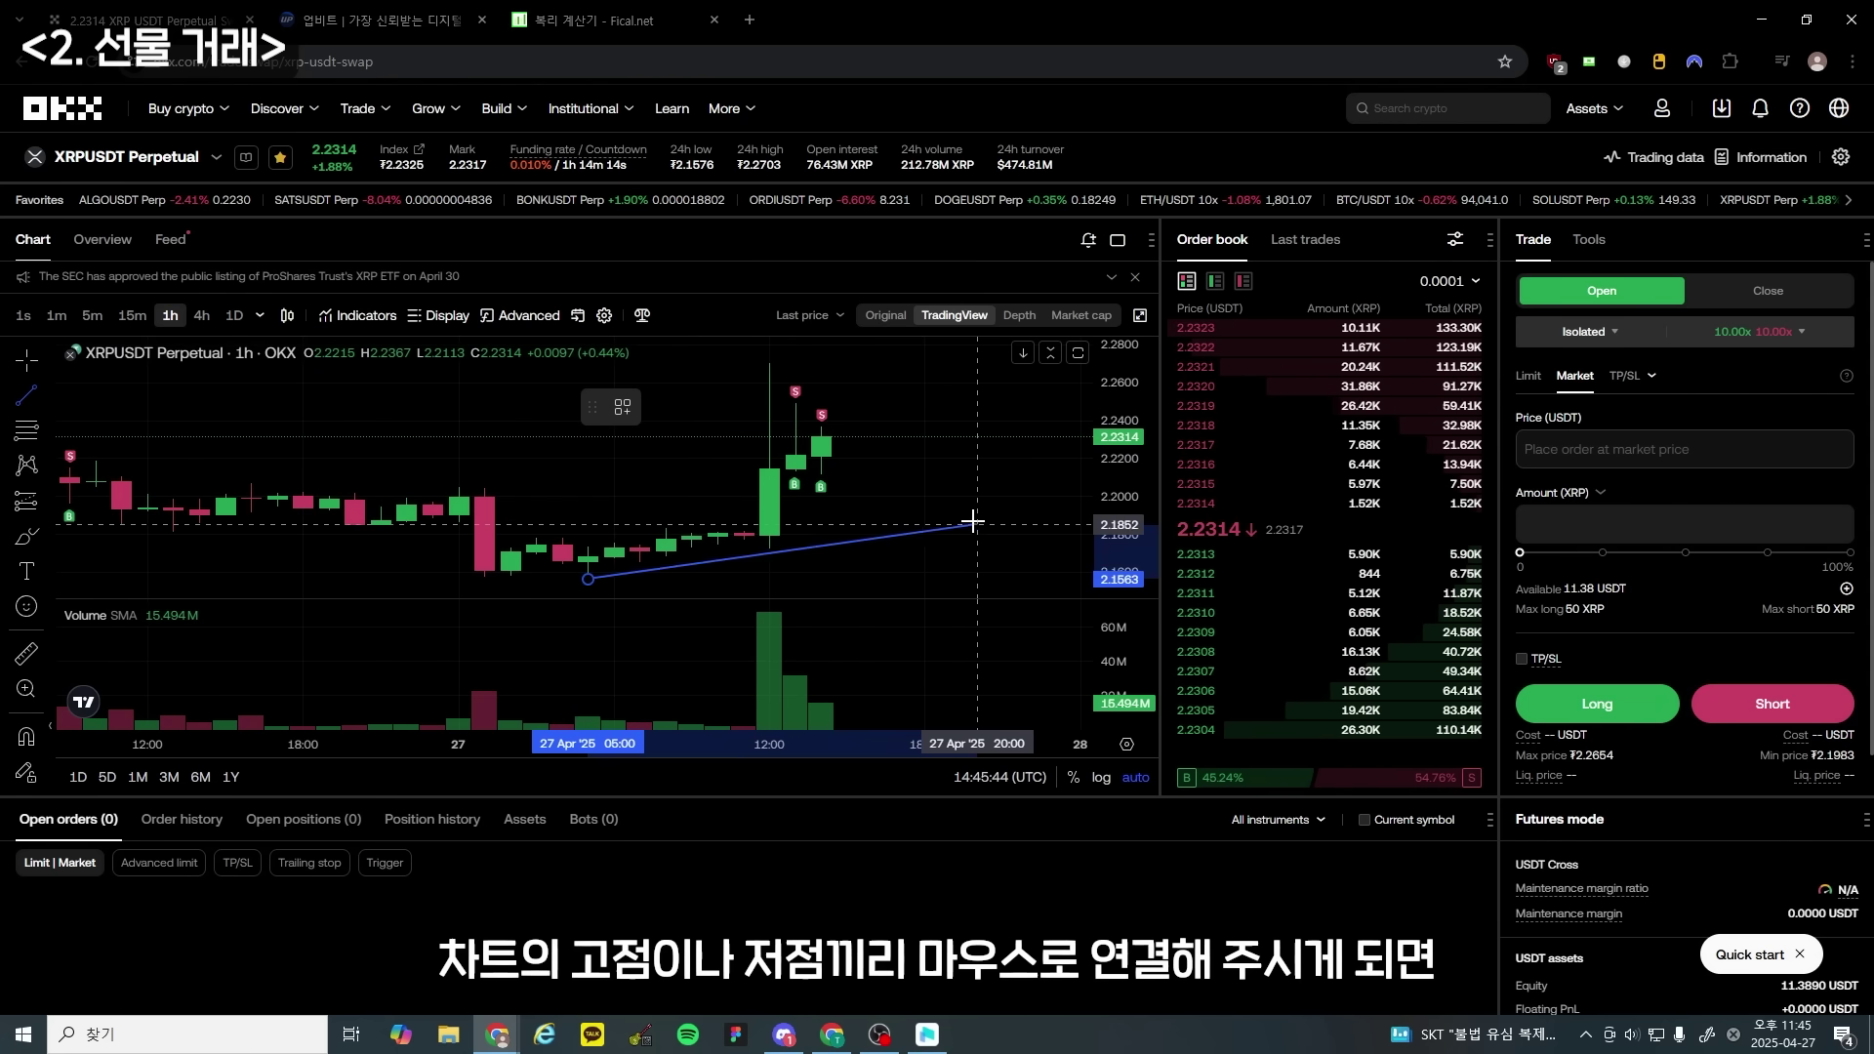
click(1003, 505)
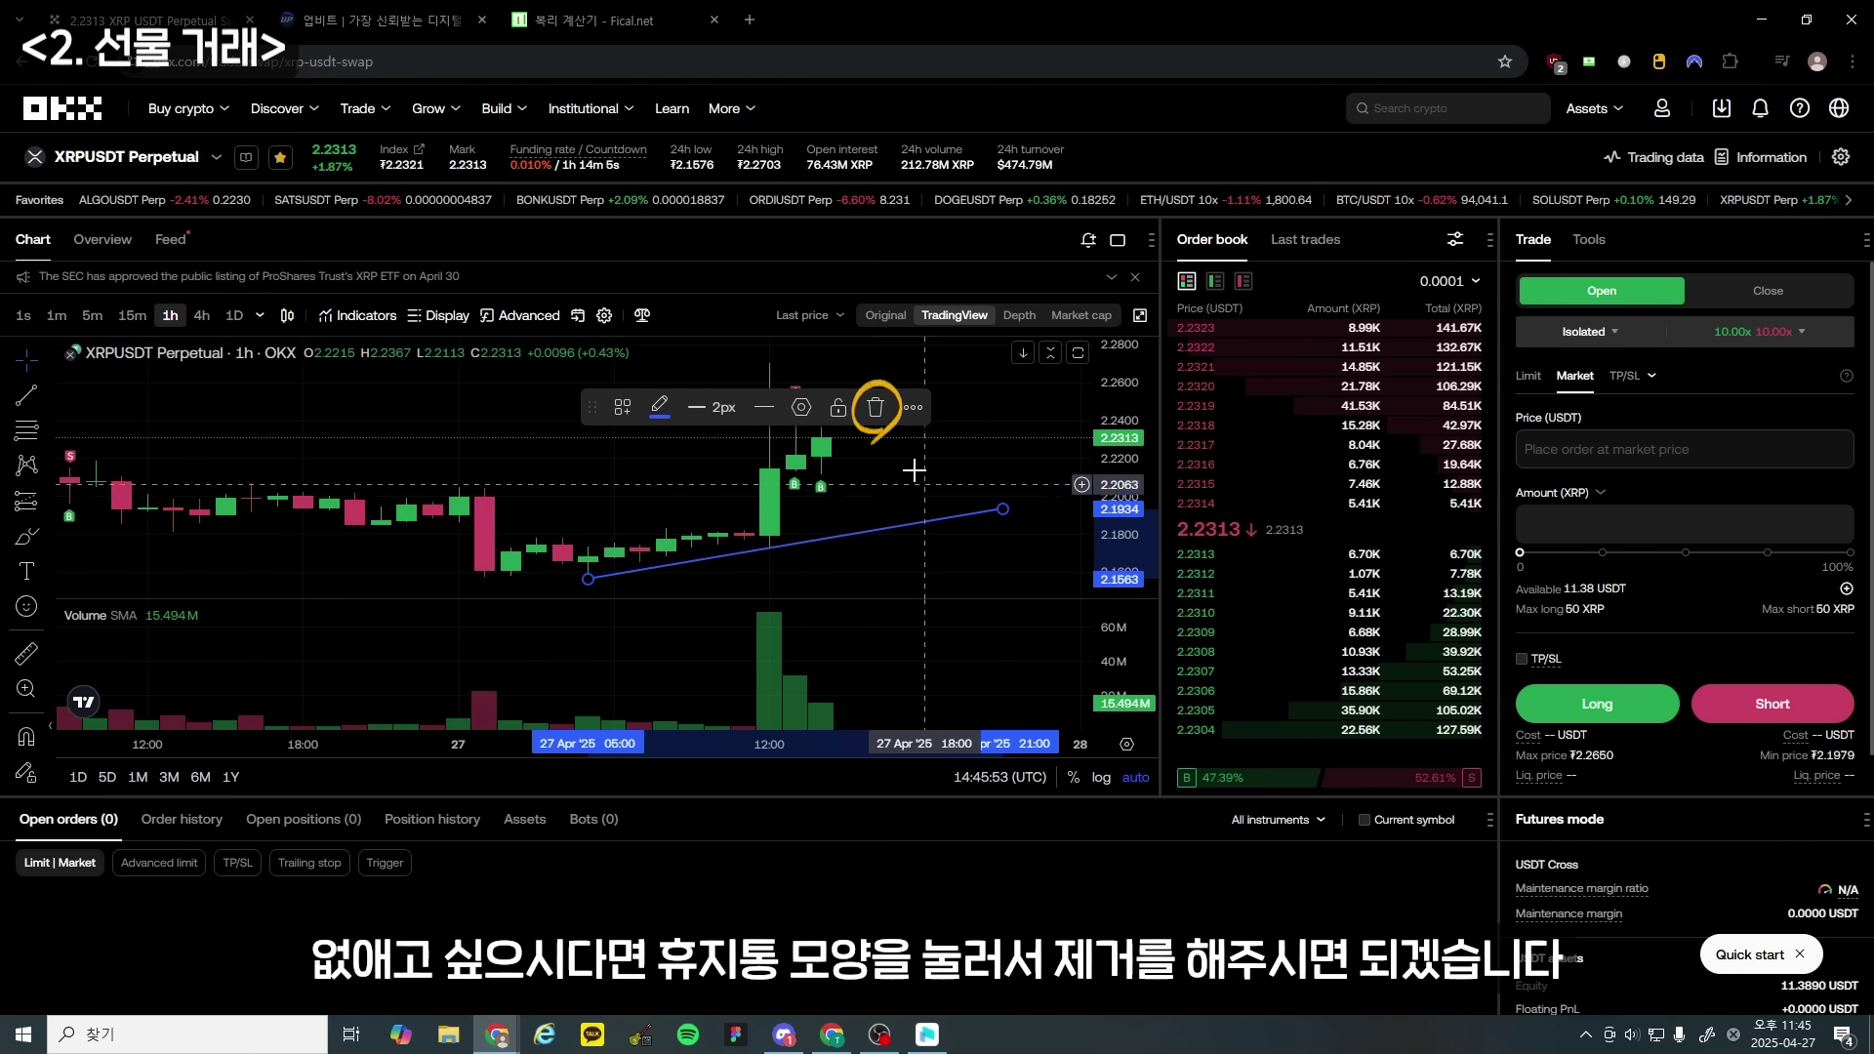
click(876, 407)
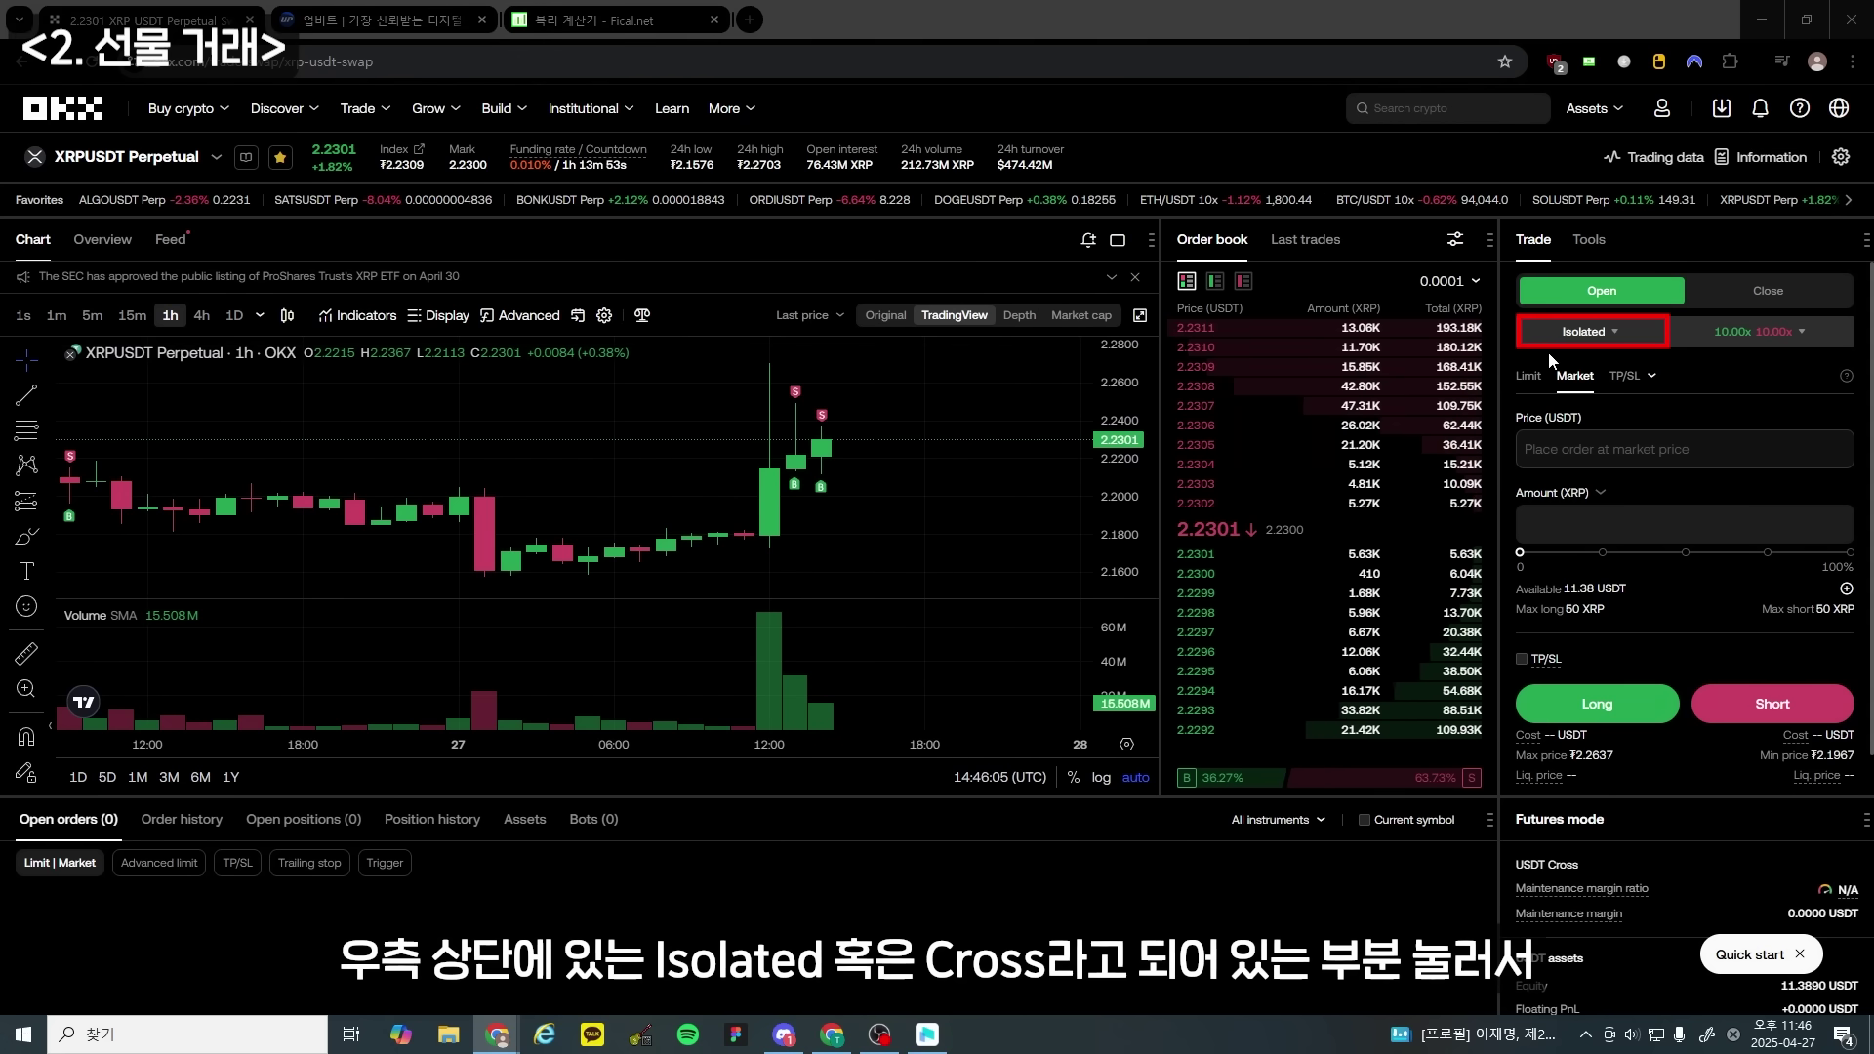
Show the Cross and Isolated margin-mode options in the Trade panel
click(1583, 332)
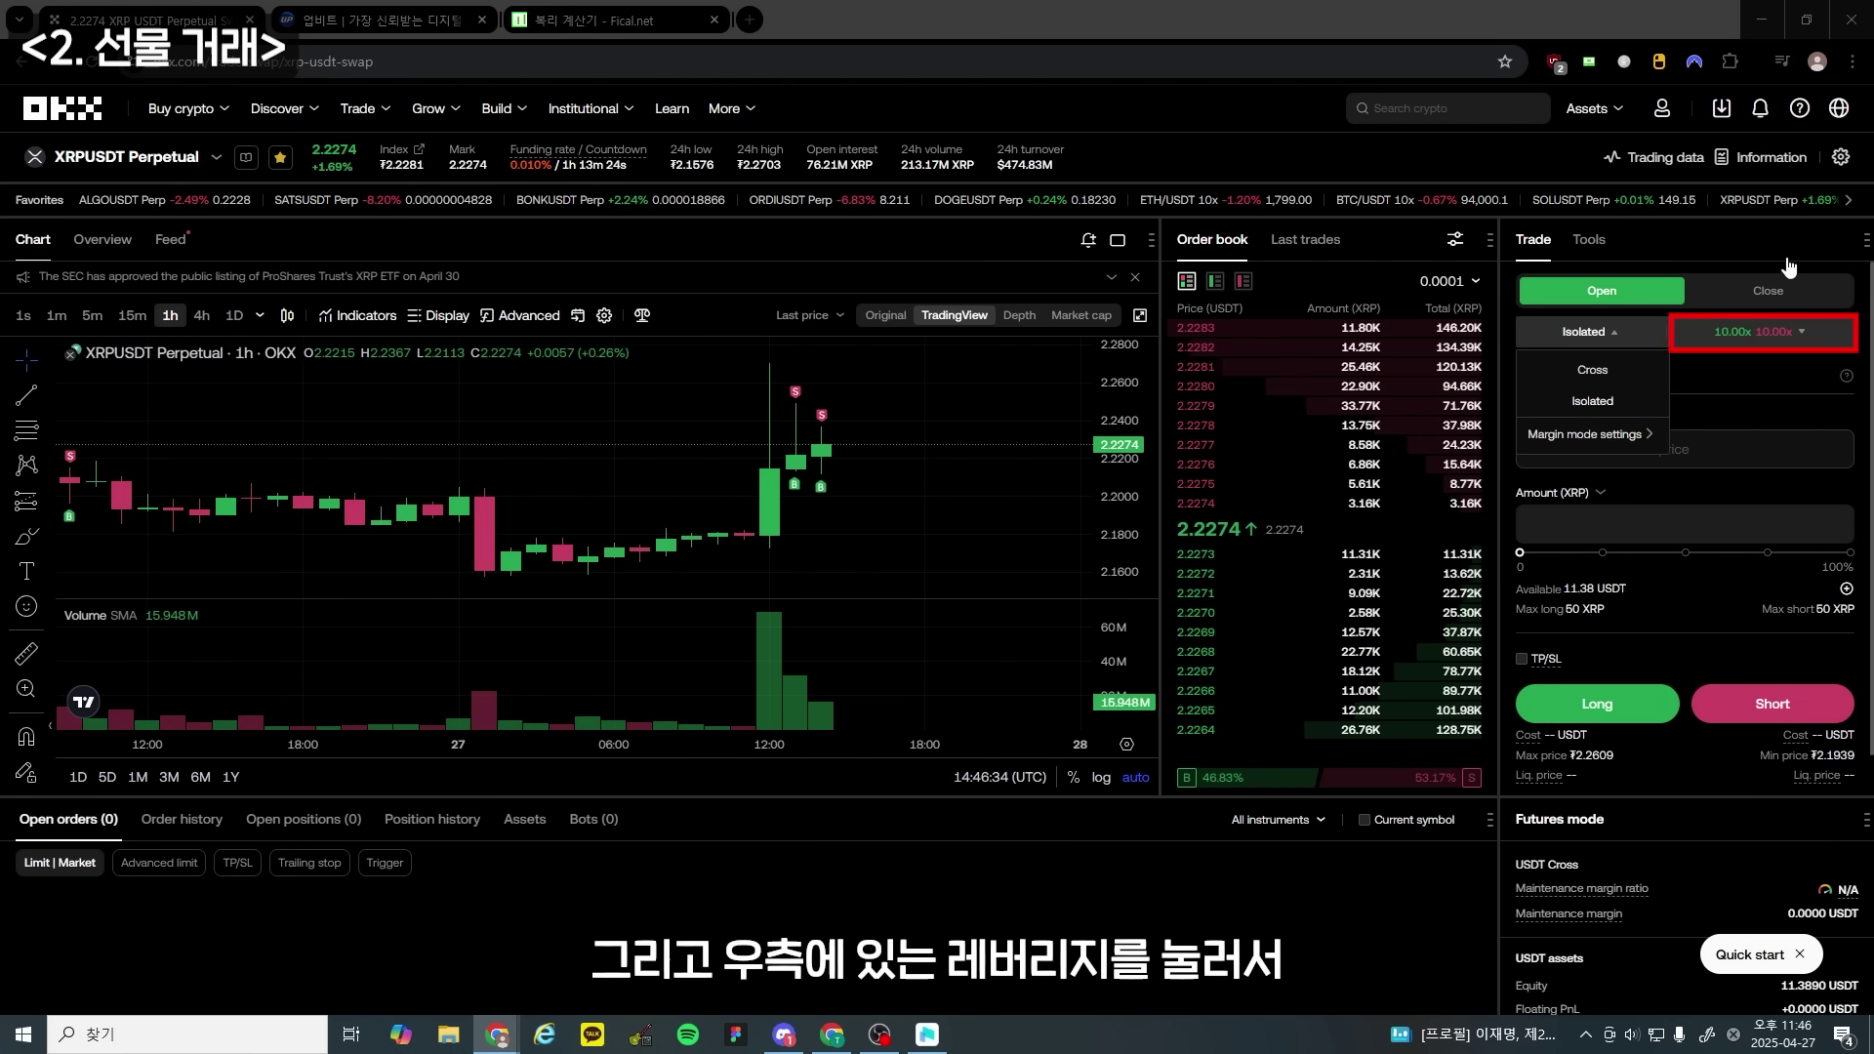
Open the 10.00x leverage setting to review the order's leverage
click(1756, 333)
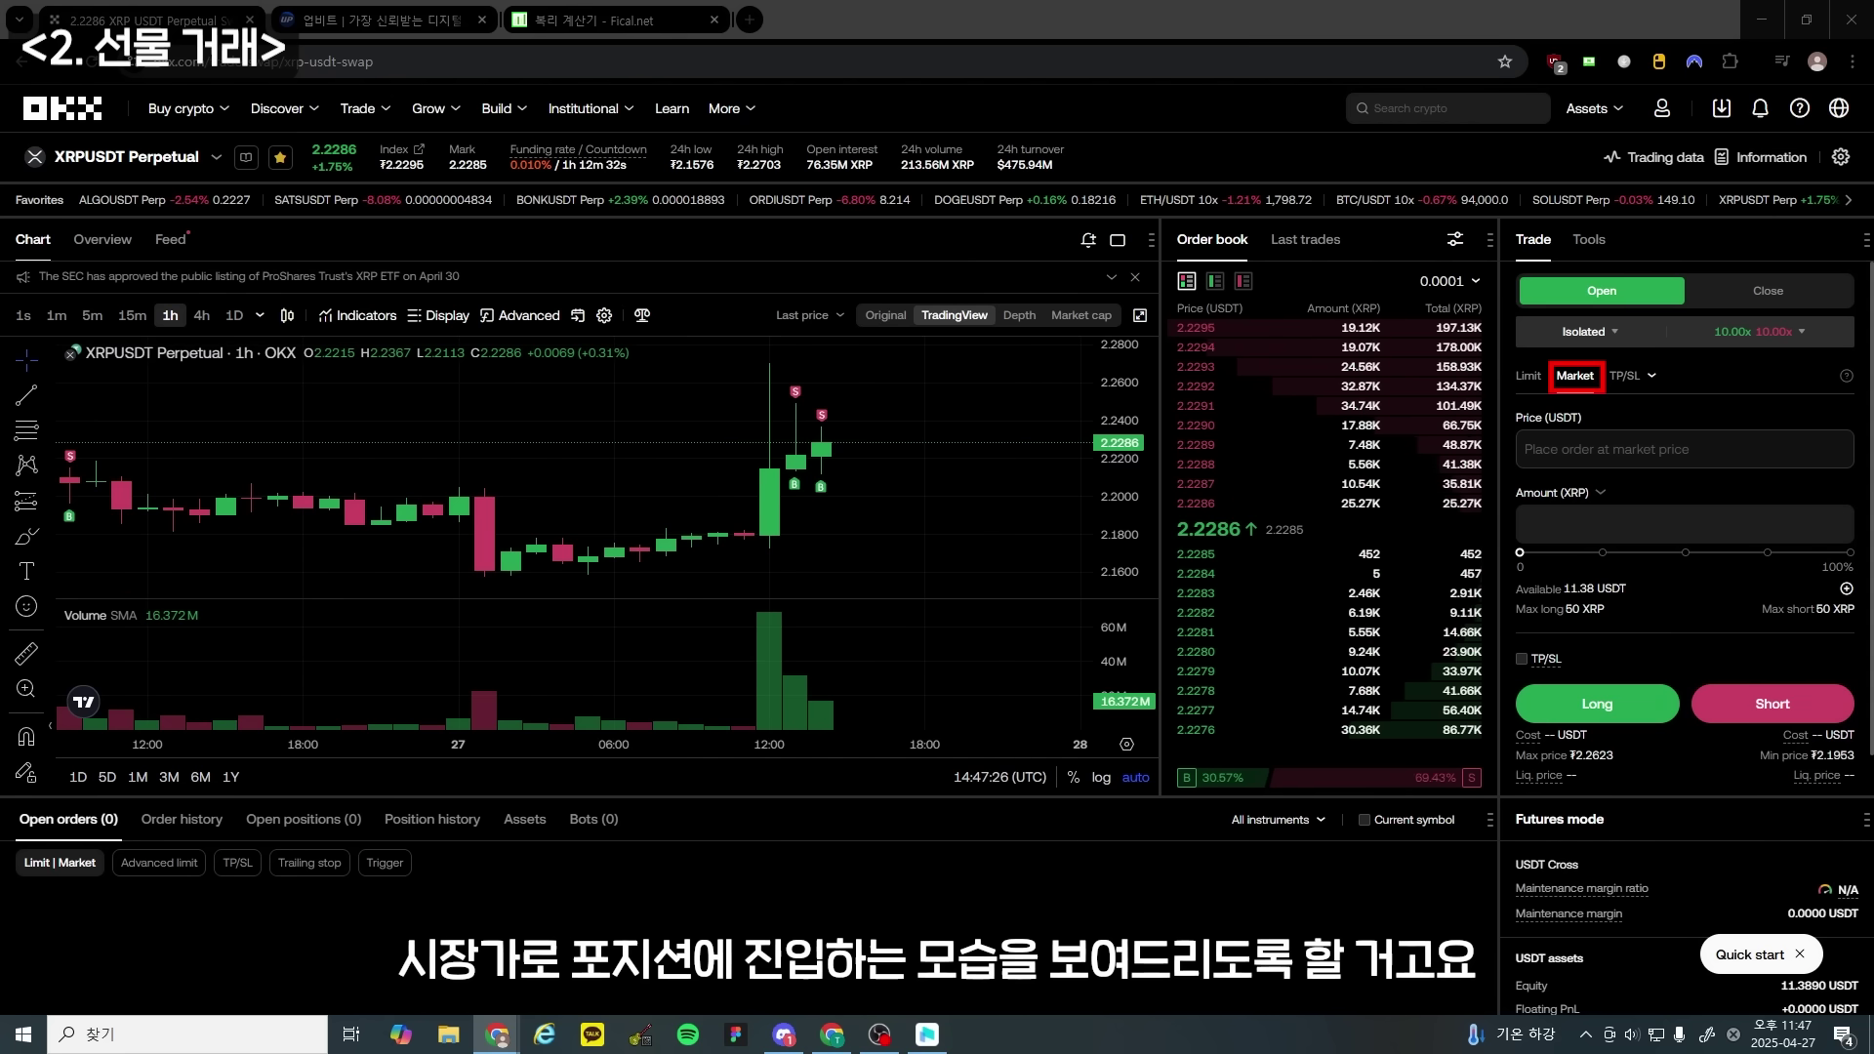
Short XRPUSDT at market with 15% of the available amount and view the open position
click(1541, 551)
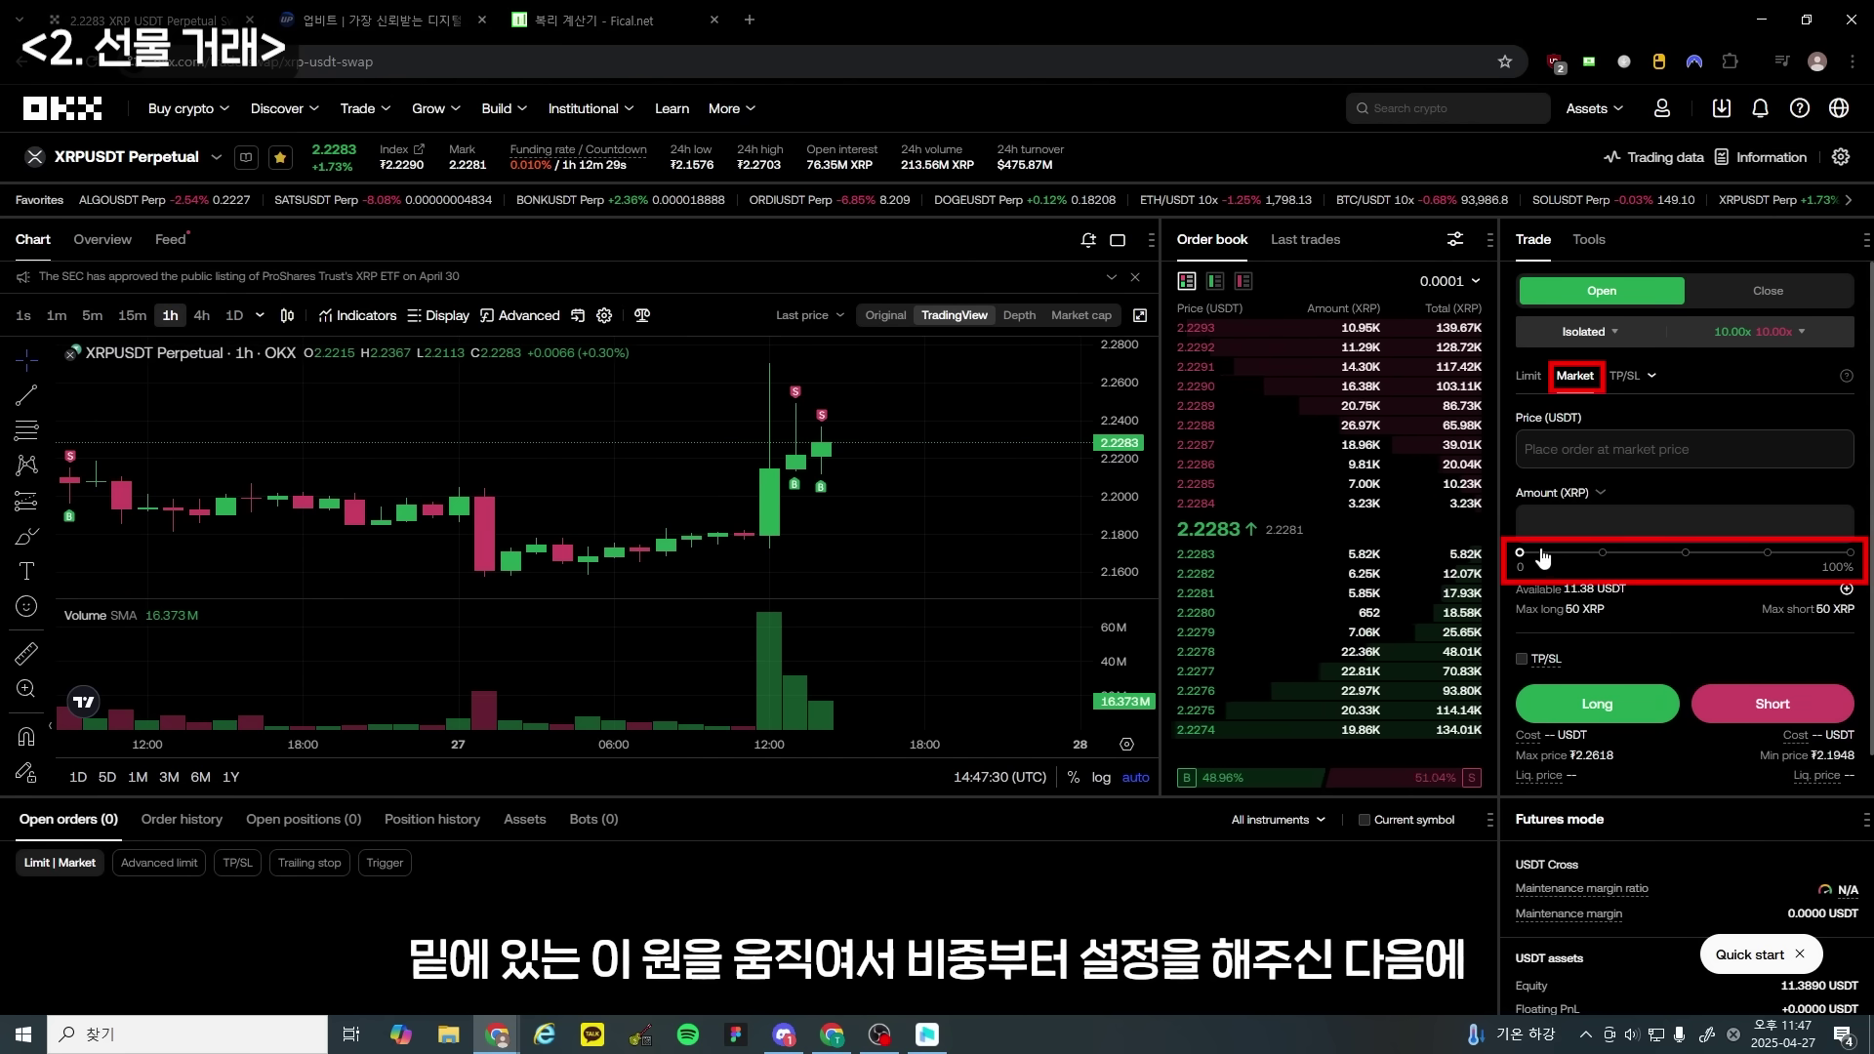
click(1850, 553)
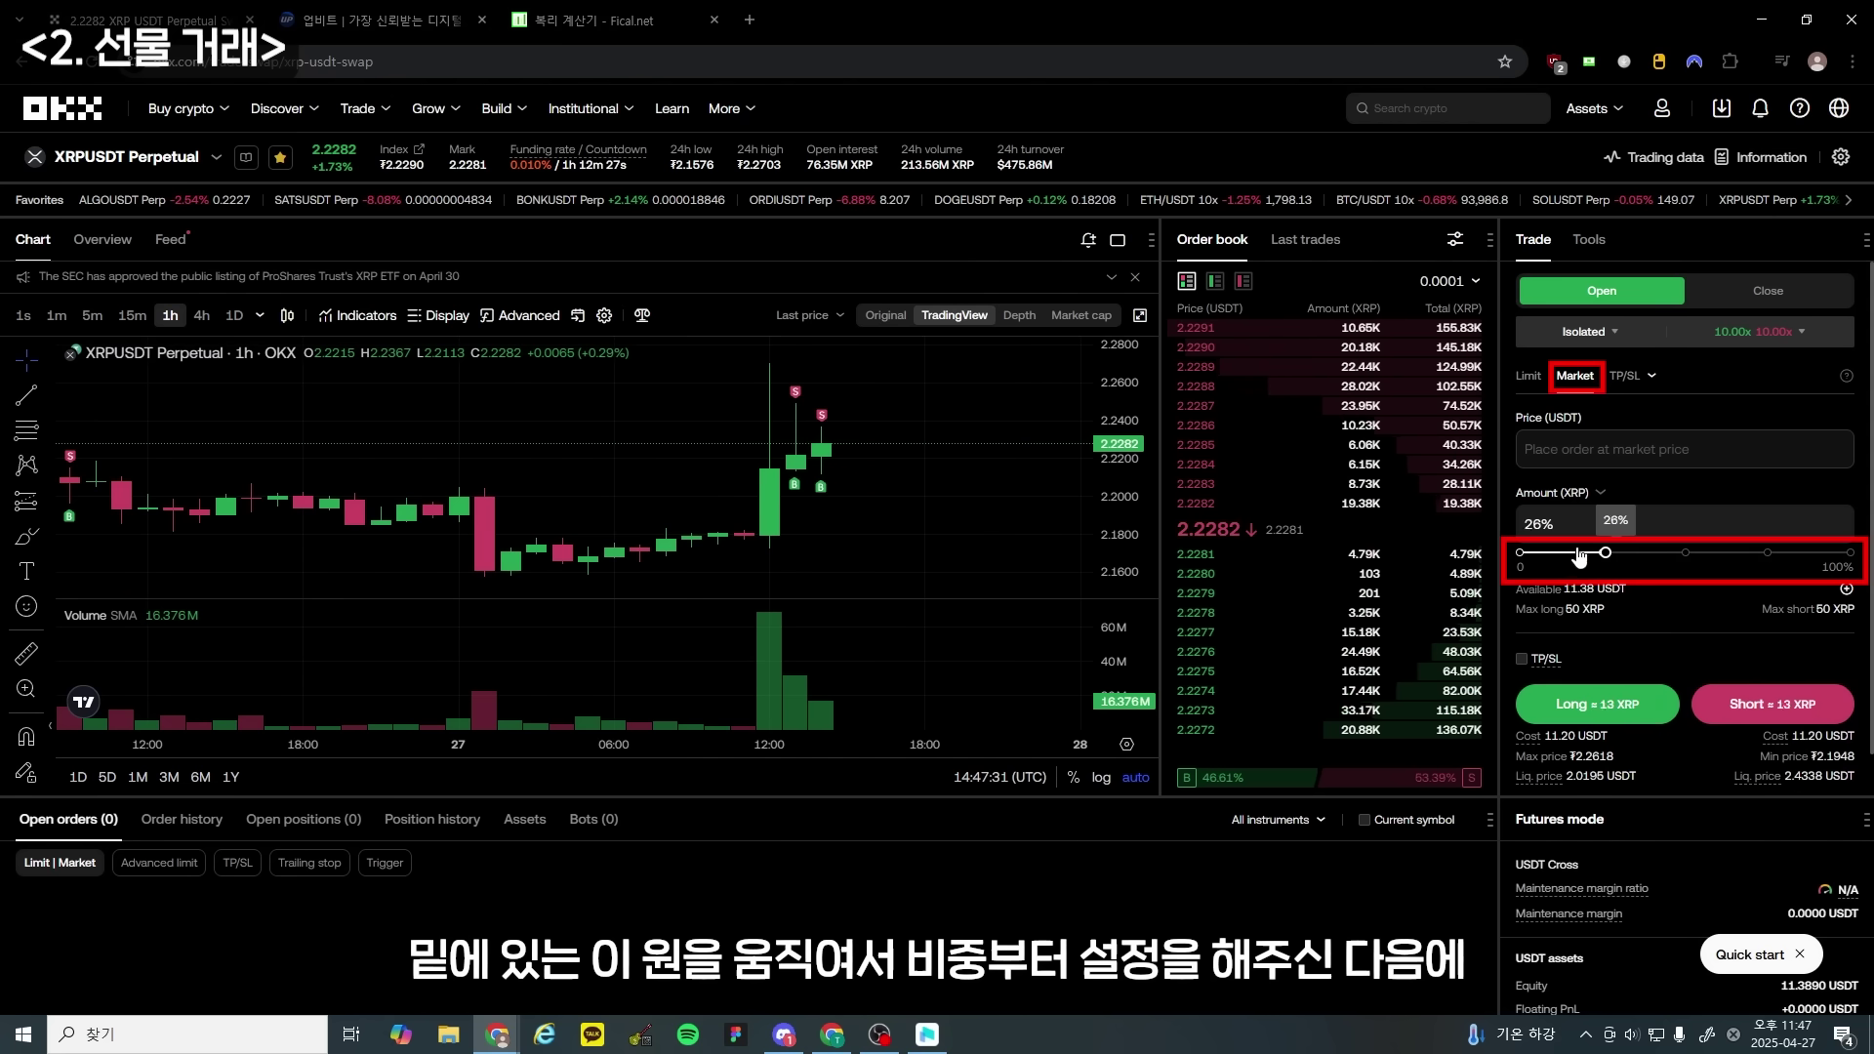
drag(1580, 554, 1571, 552)
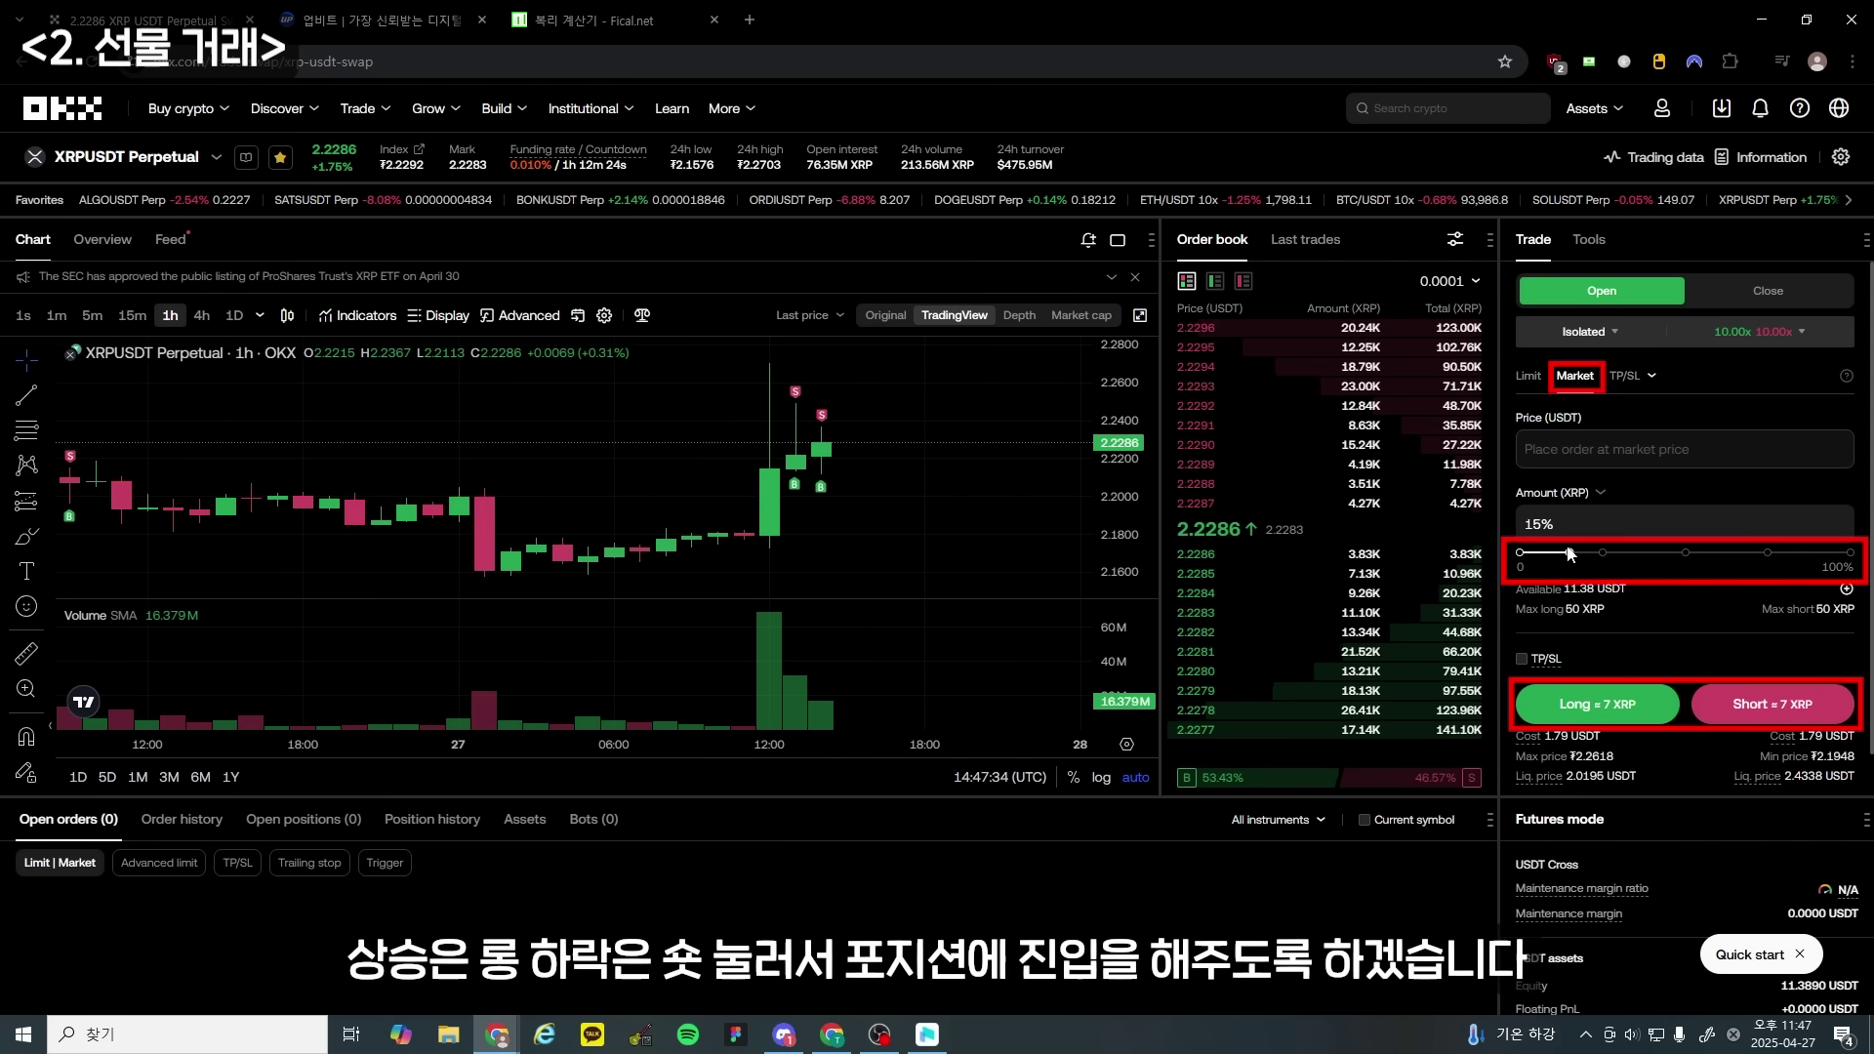
click(1773, 703)
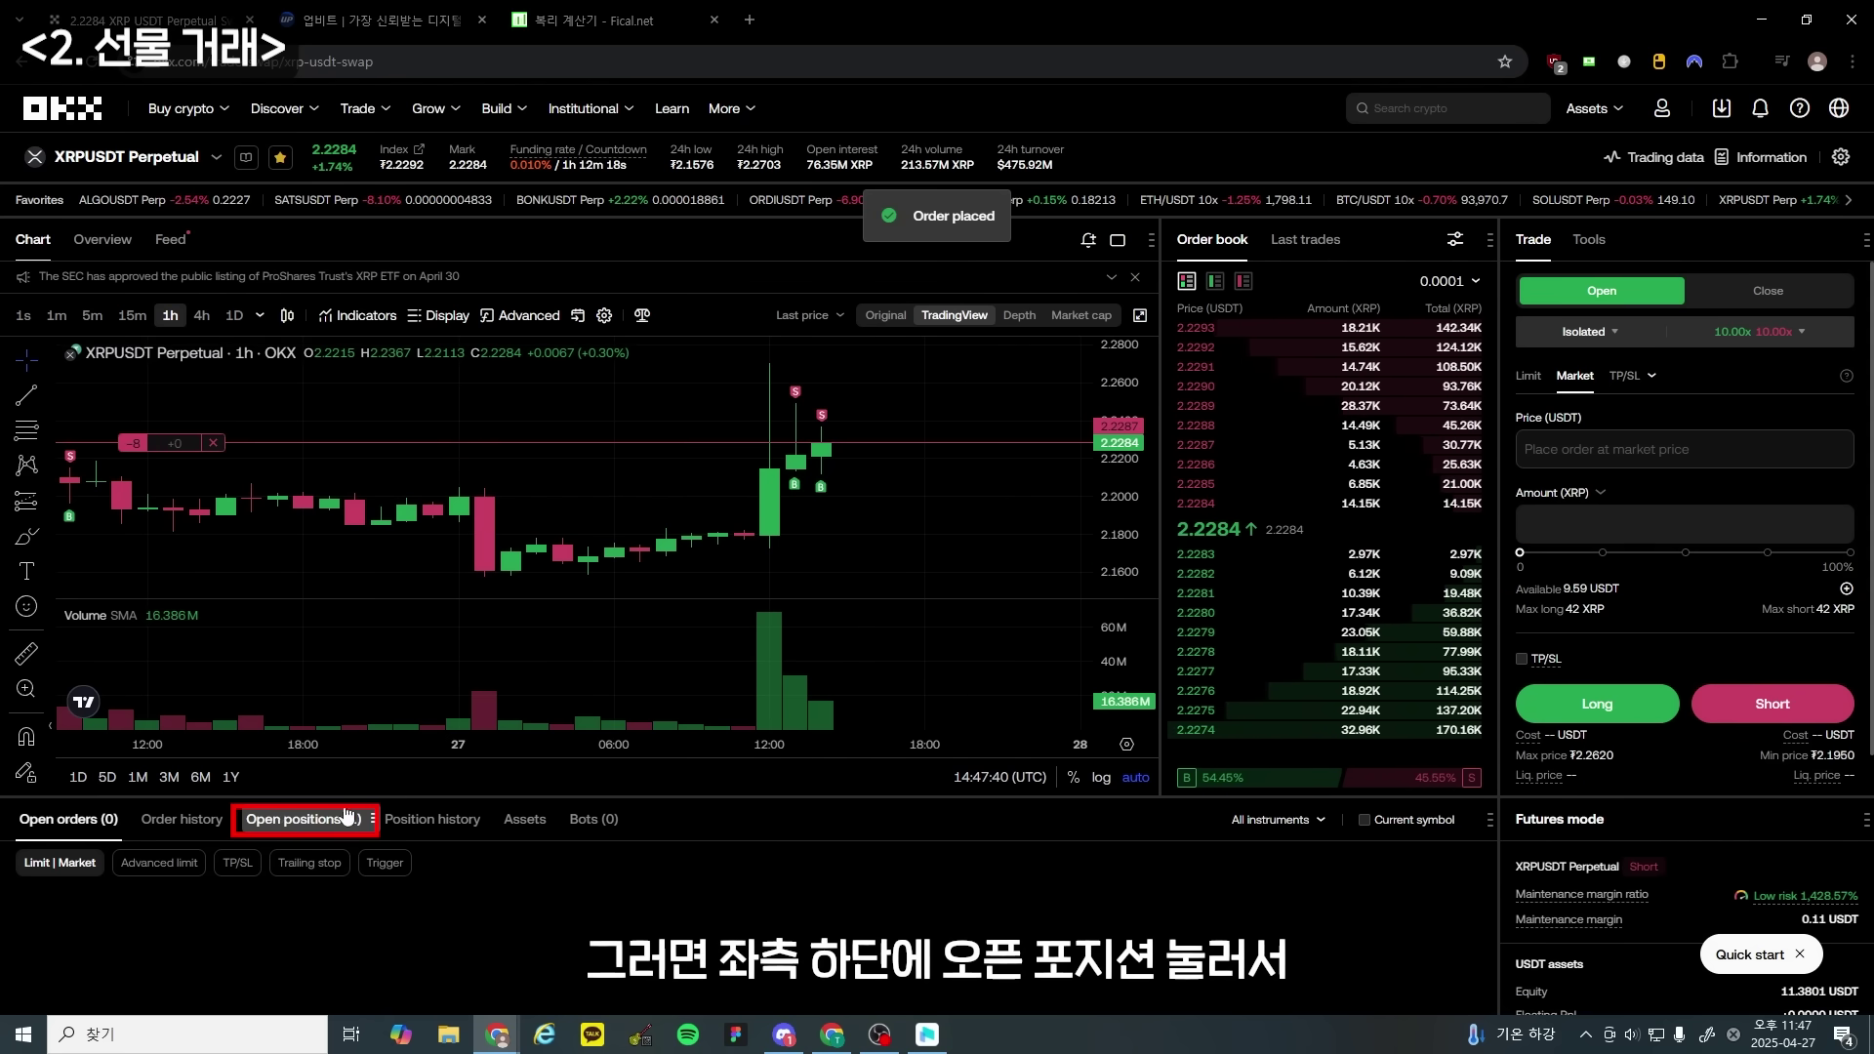
click(348, 816)
scroll(459, 865, down, 1)
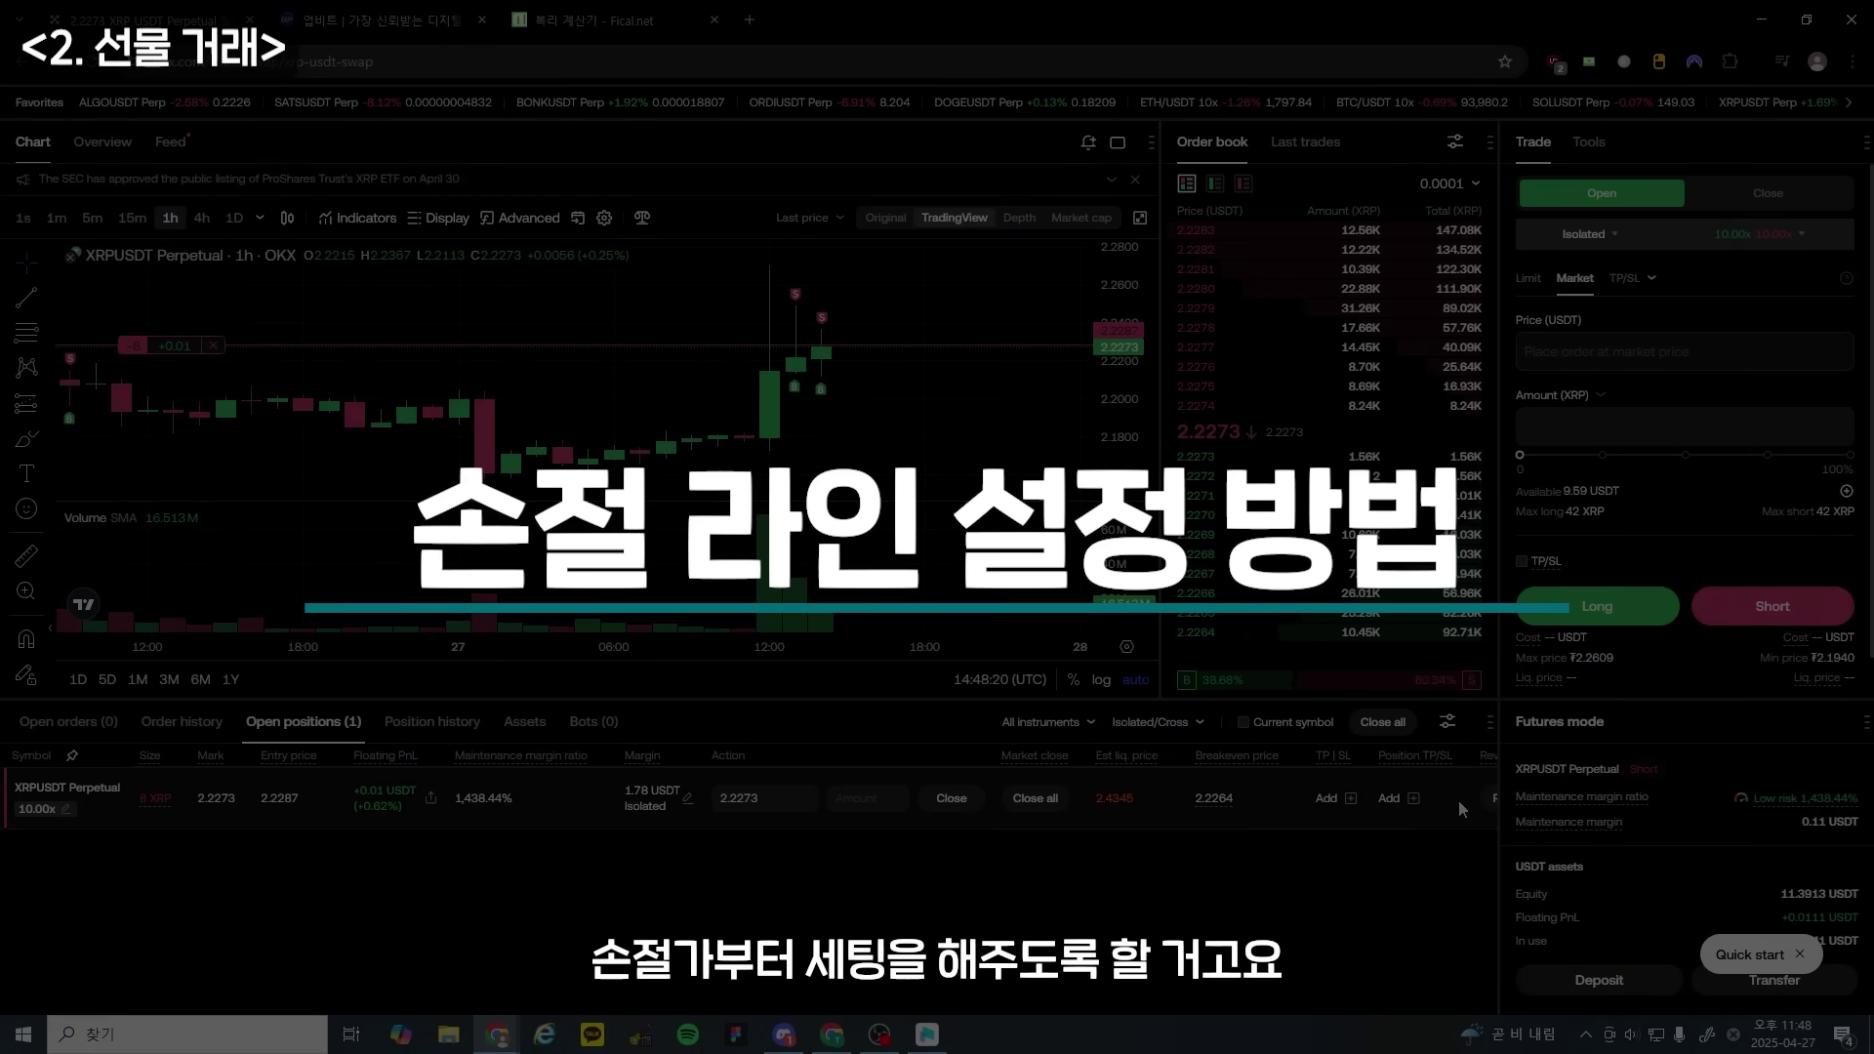
Open TP | SL for the XRPUSDT short and set take-profit about 6.6% away
click(1414, 799)
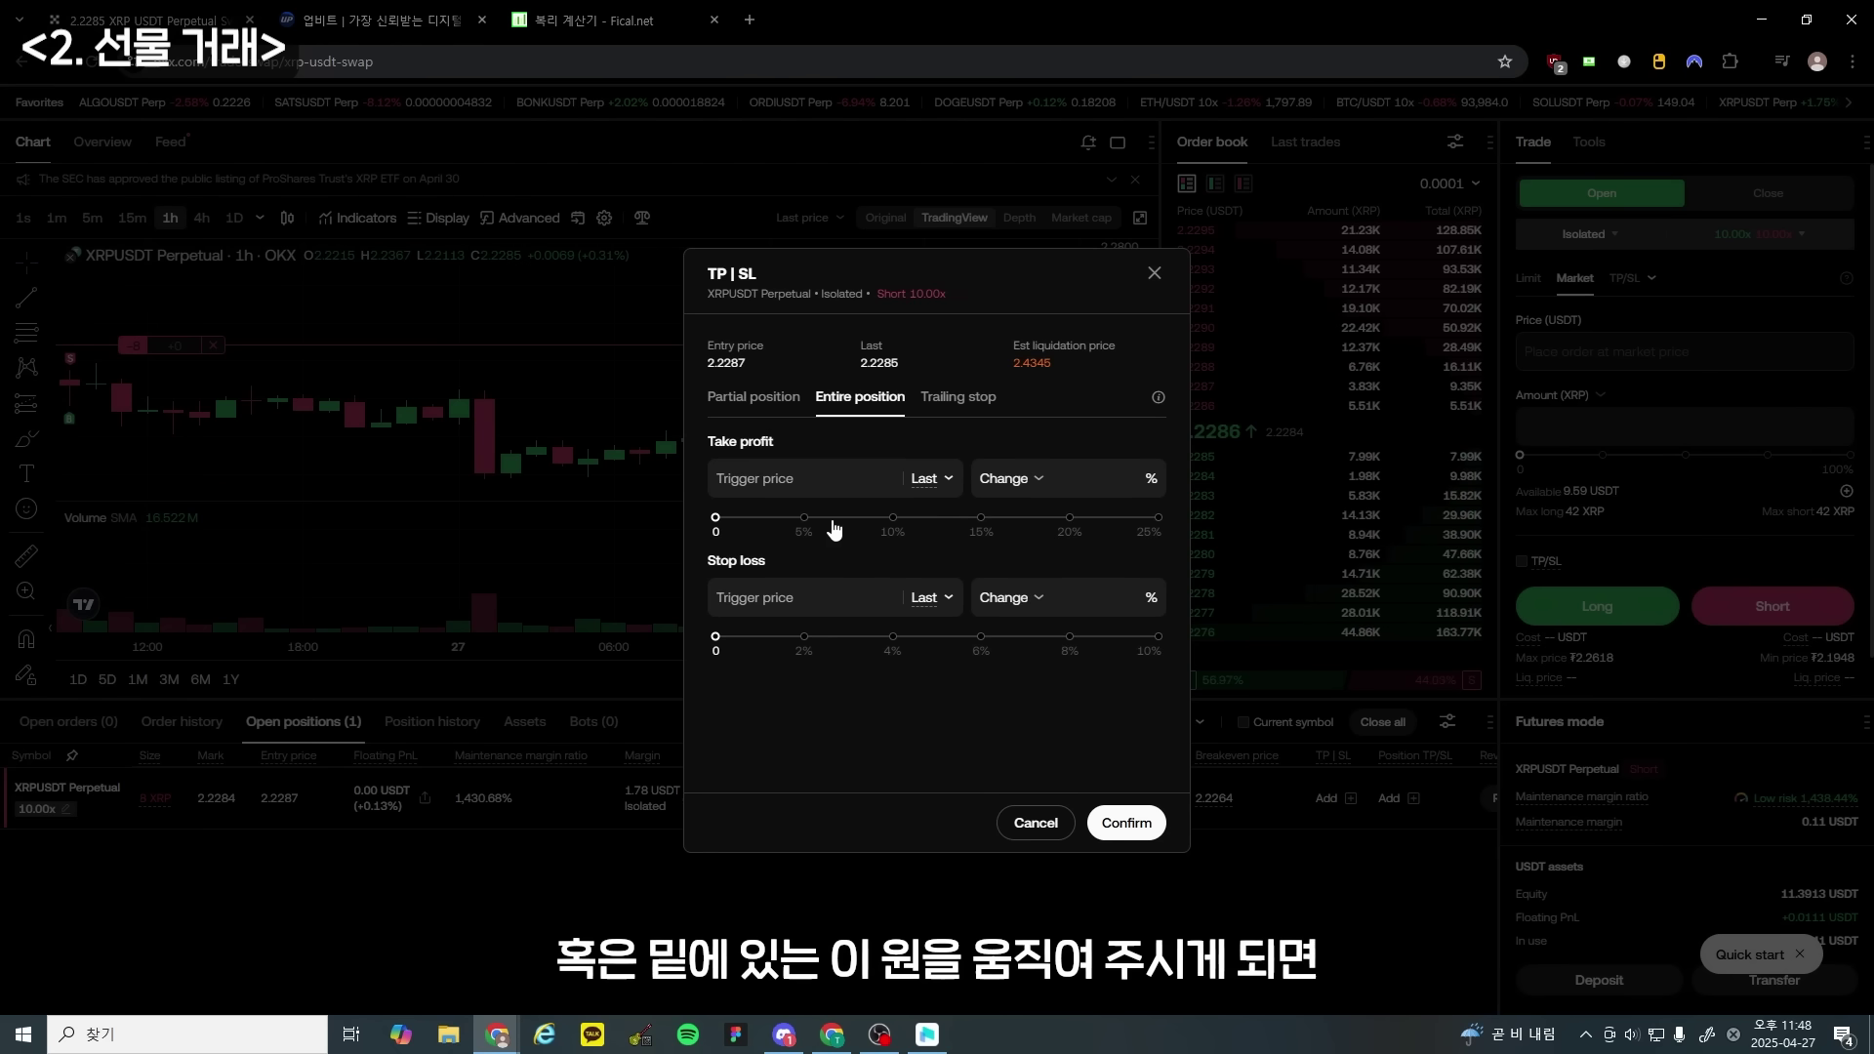
click(767, 452)
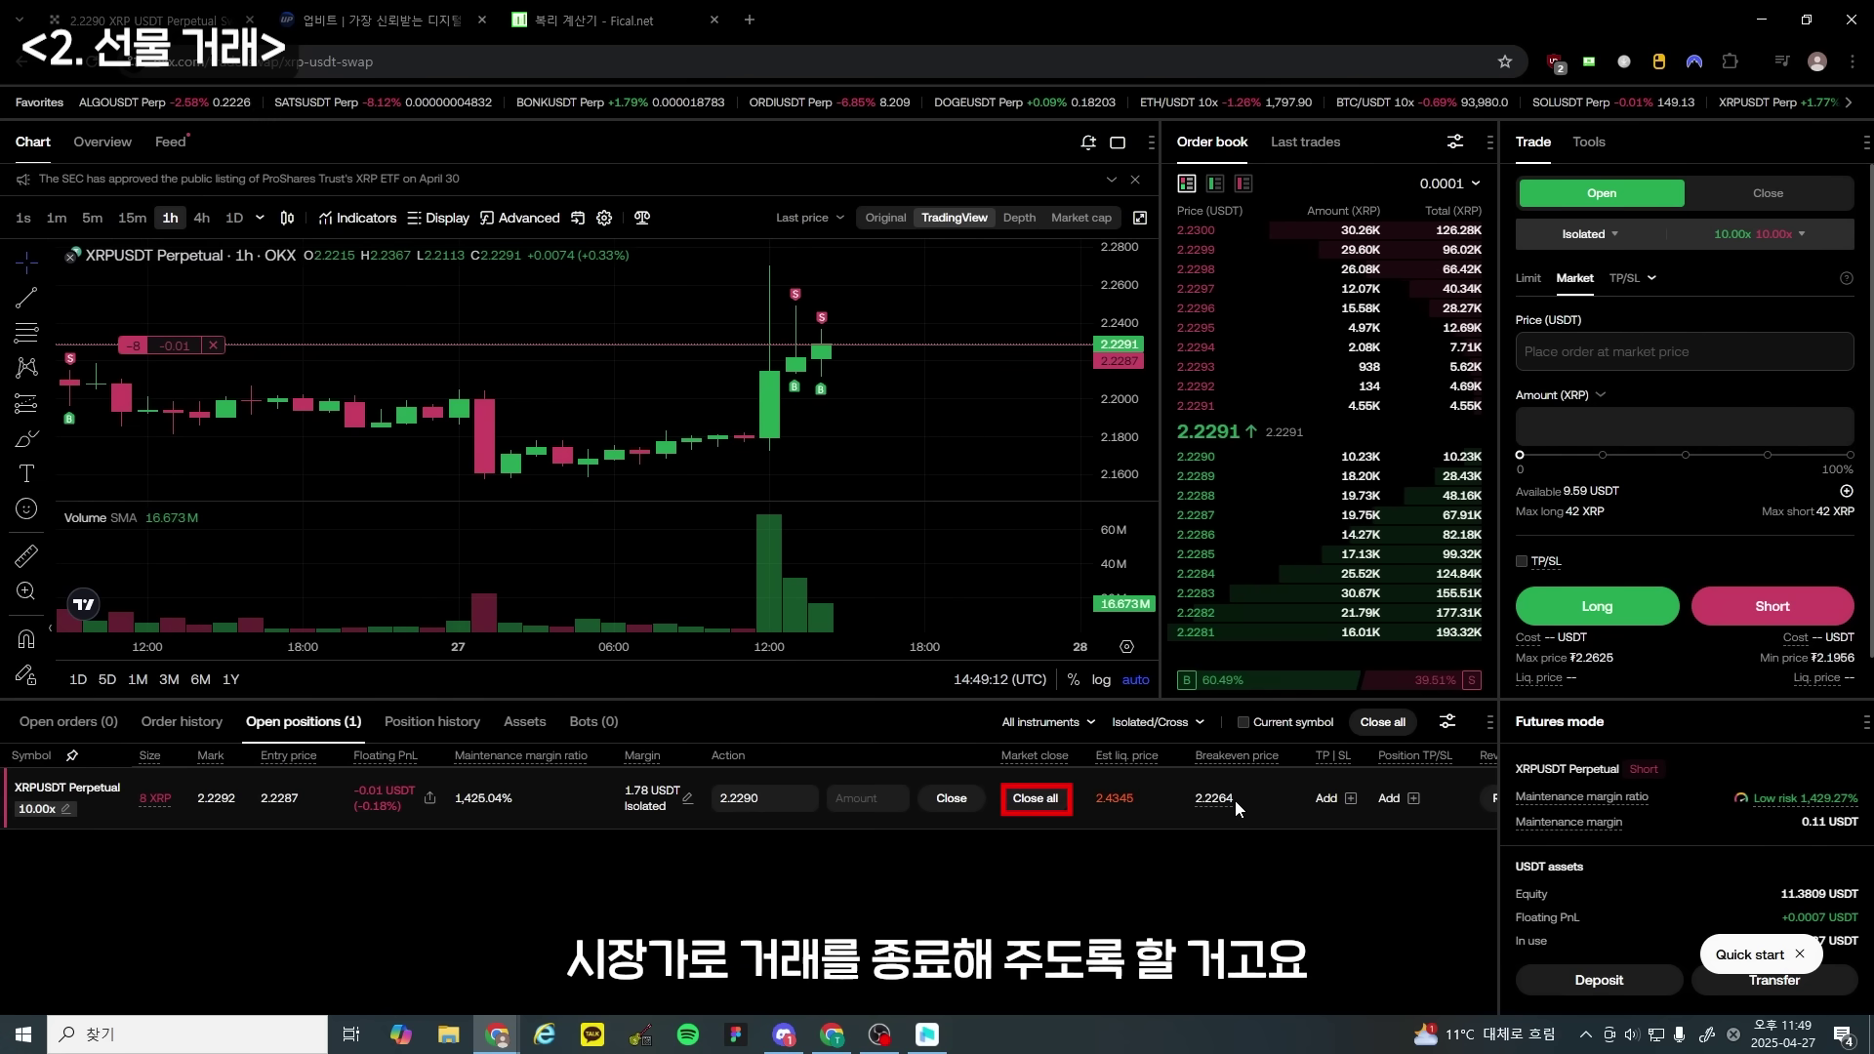
Close the whole XRPUSDT short position with Market close 'Close all'
click(1062, 800)
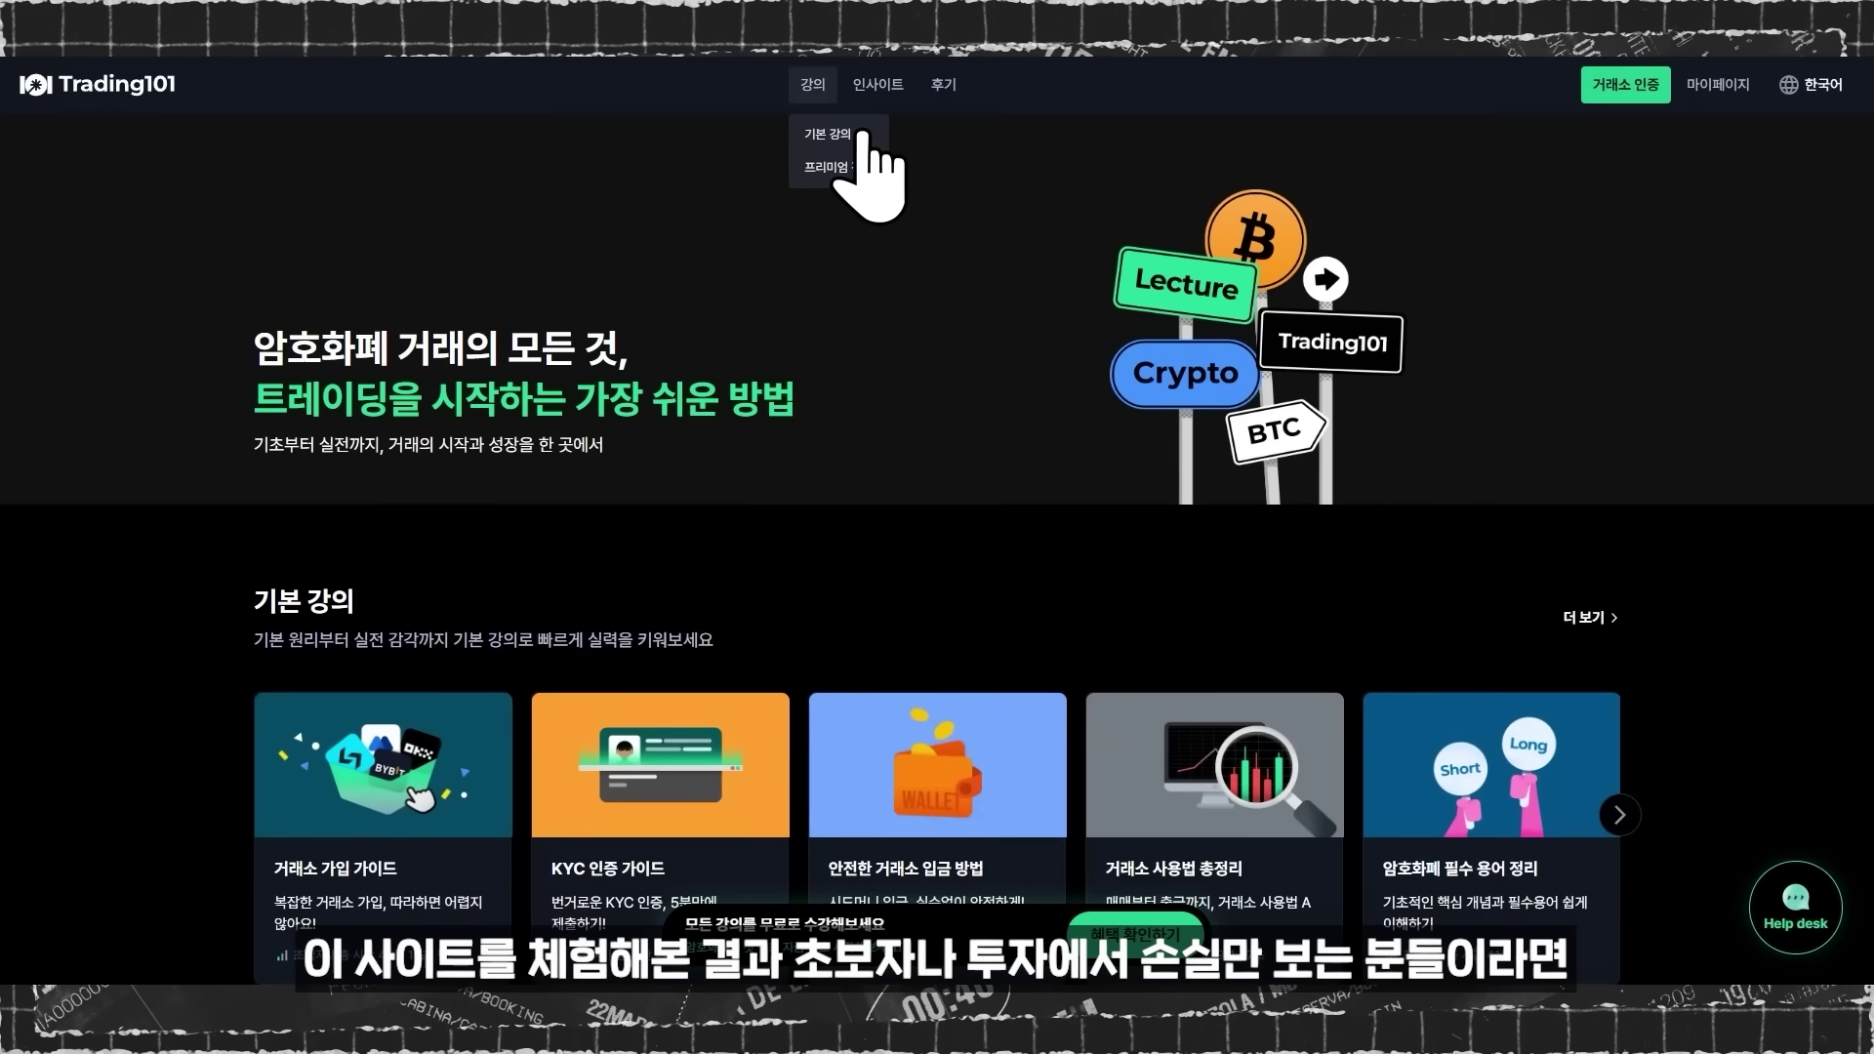
Open the 기본 강의 course page and jump to its 커리큘럼 section
click(863, 137)
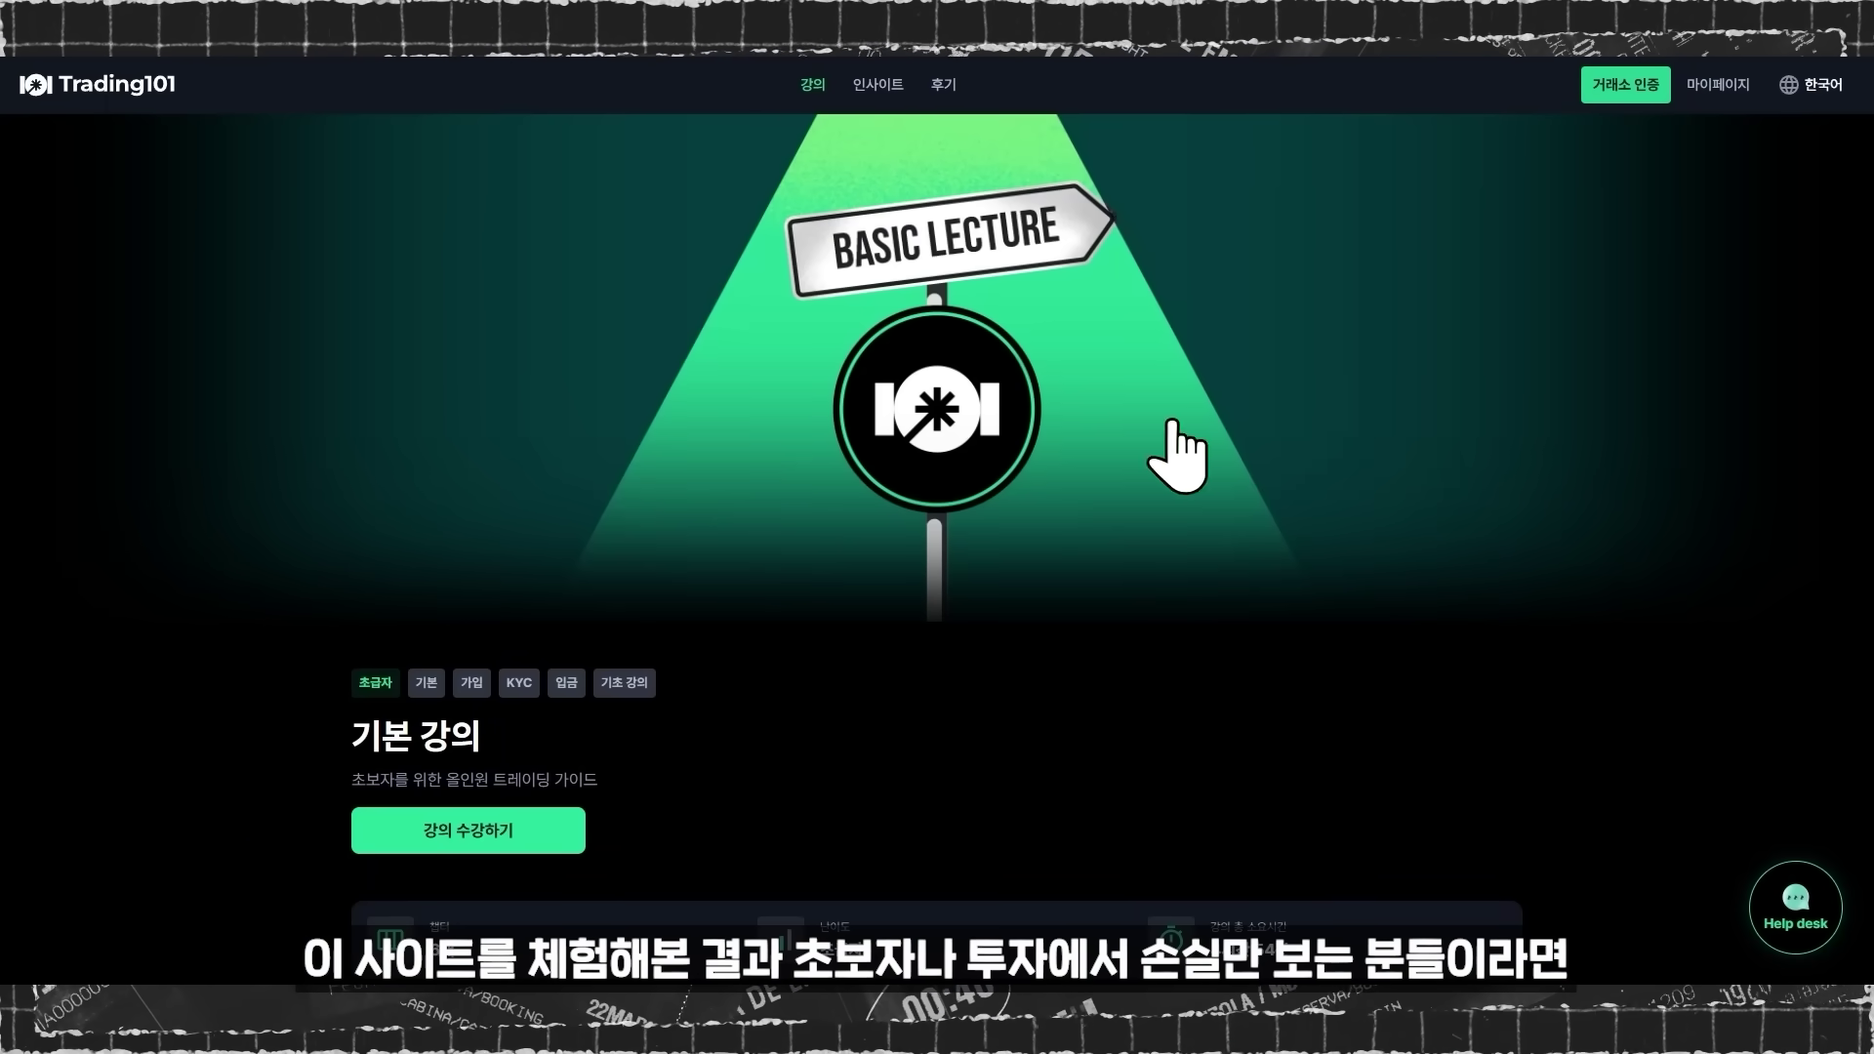
scroll(1176, 458, down, 8)
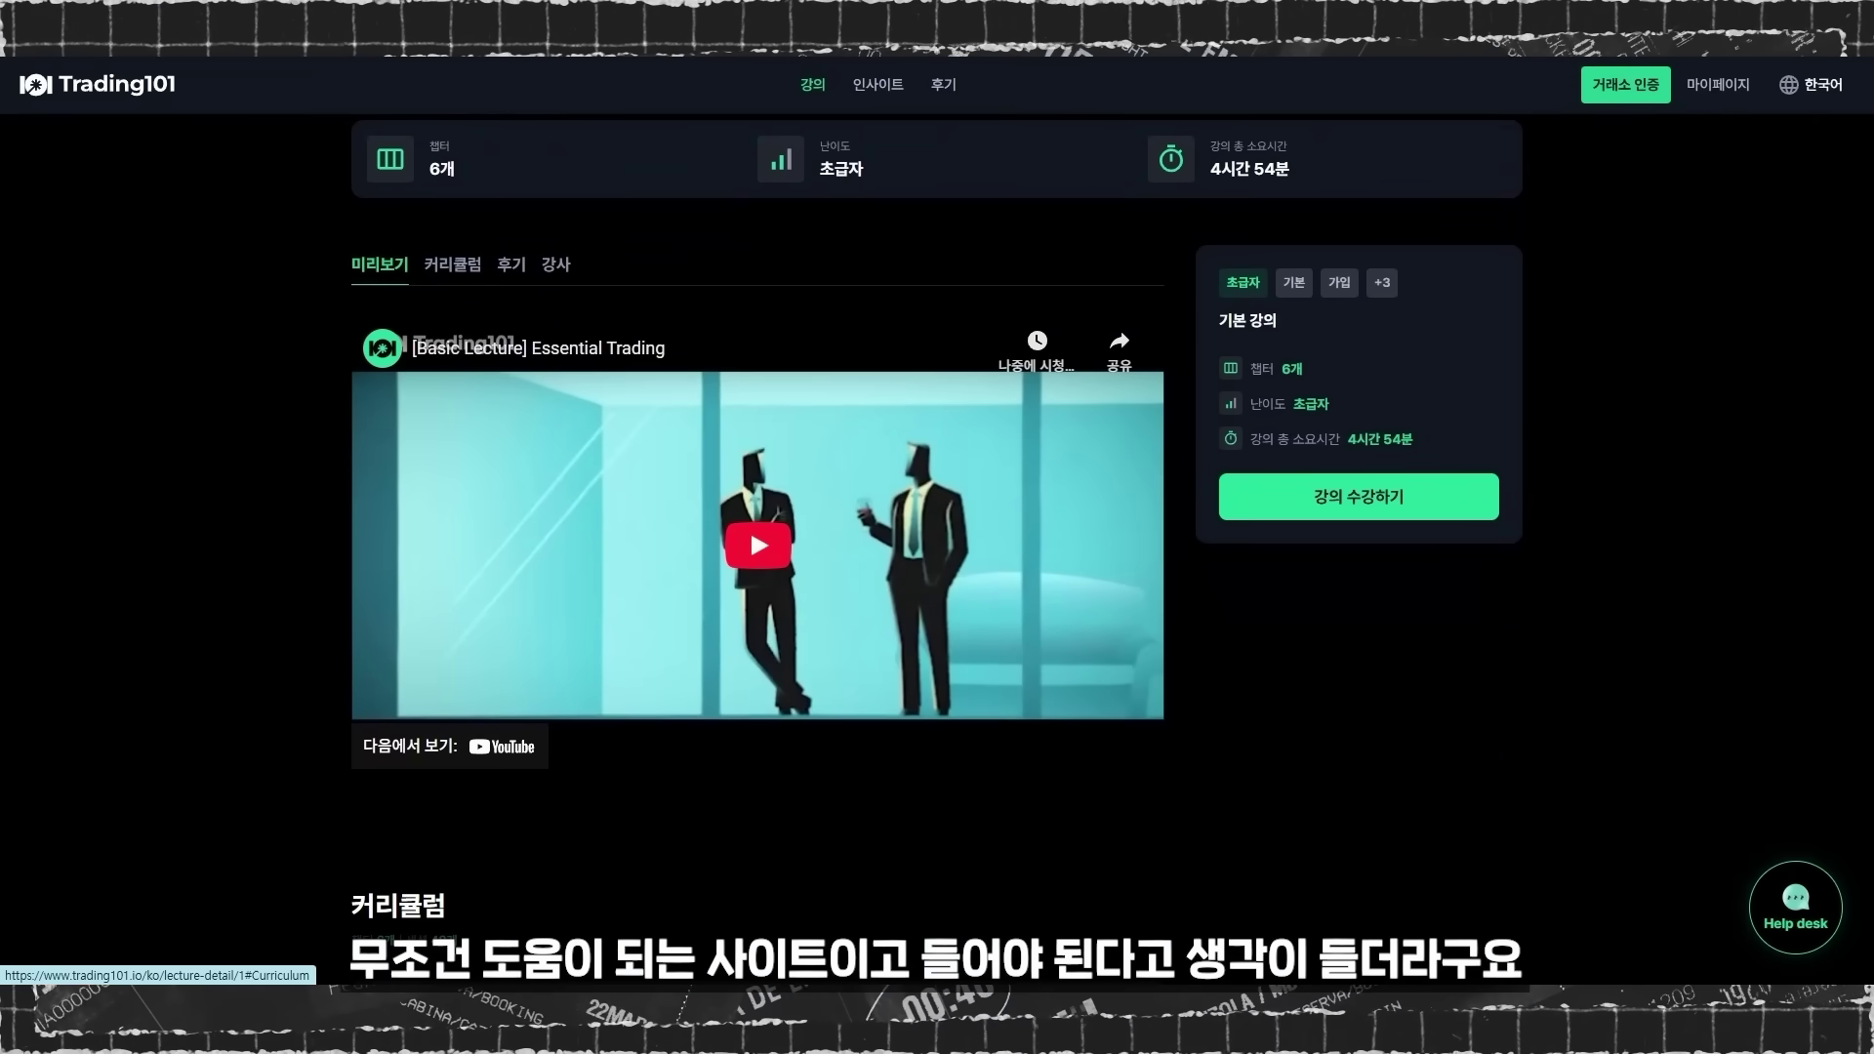
click(451, 263)
scroll(758, 527, down, 2)
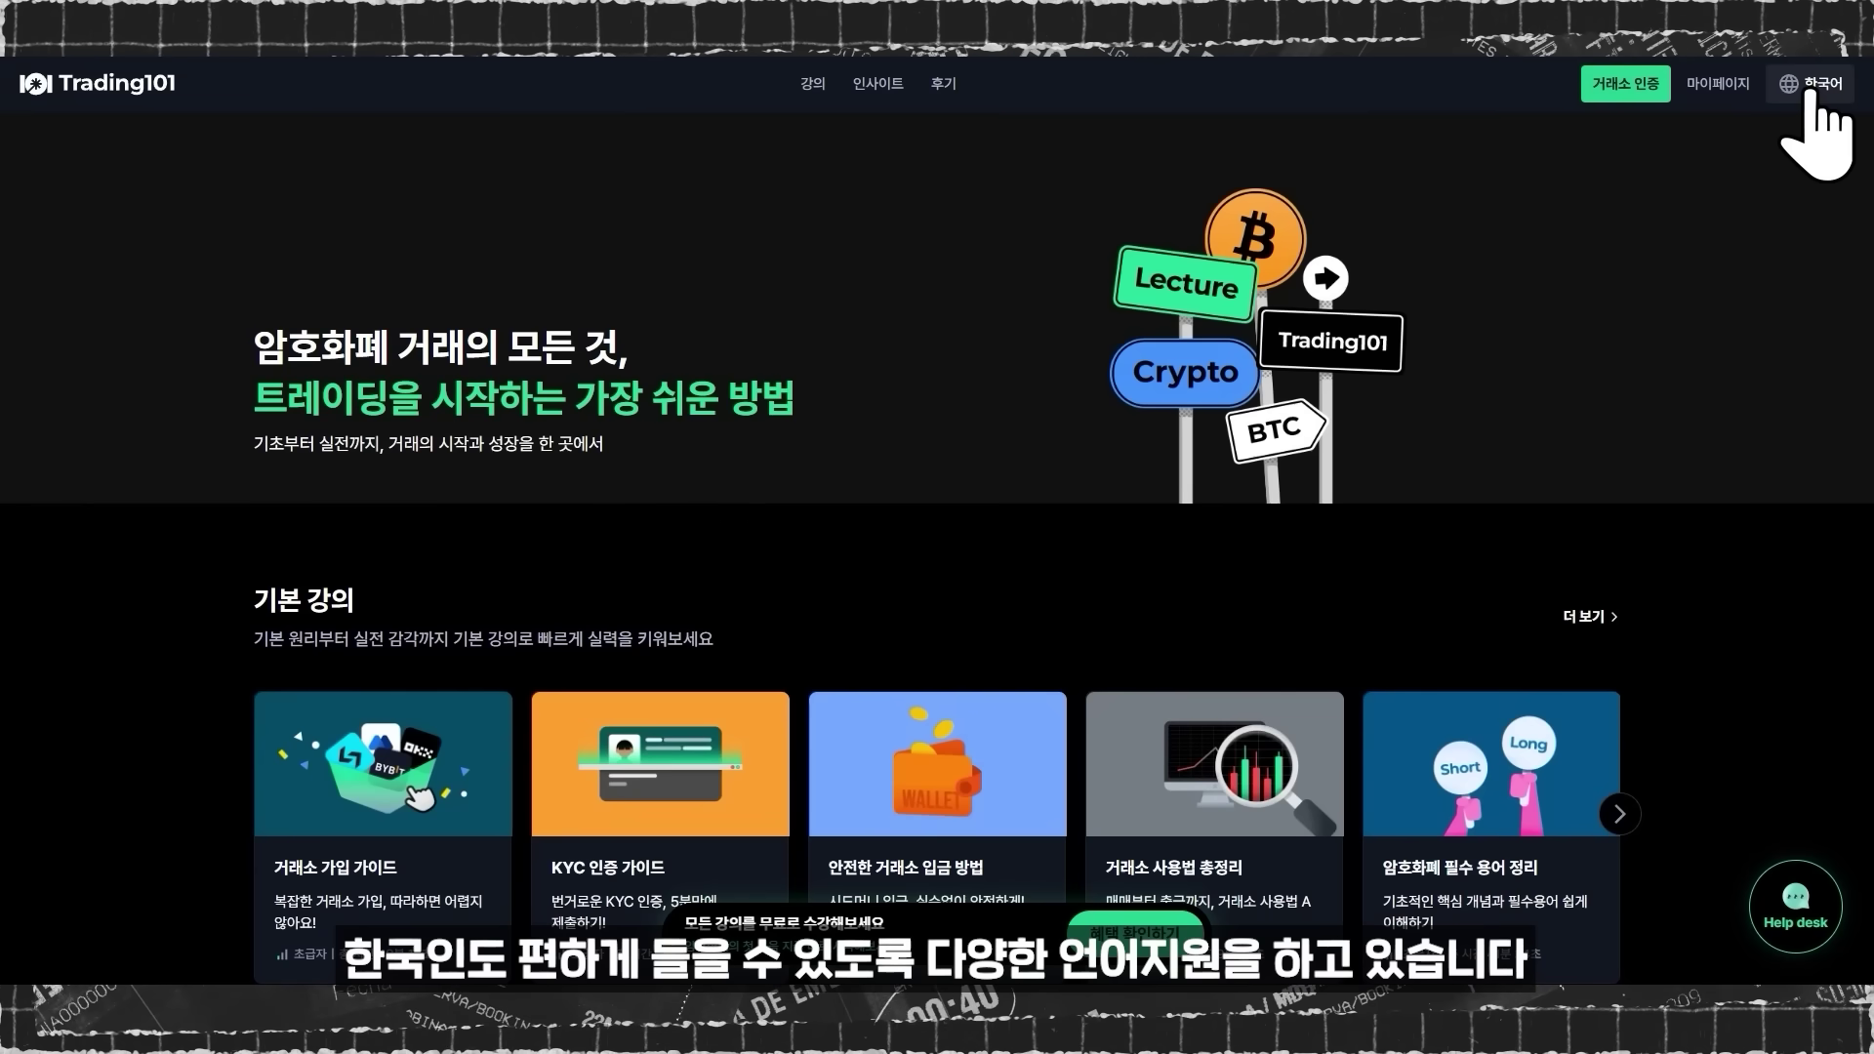
Show the site language list, then scroll the home page down to the '복리의 기적' card
click(1814, 86)
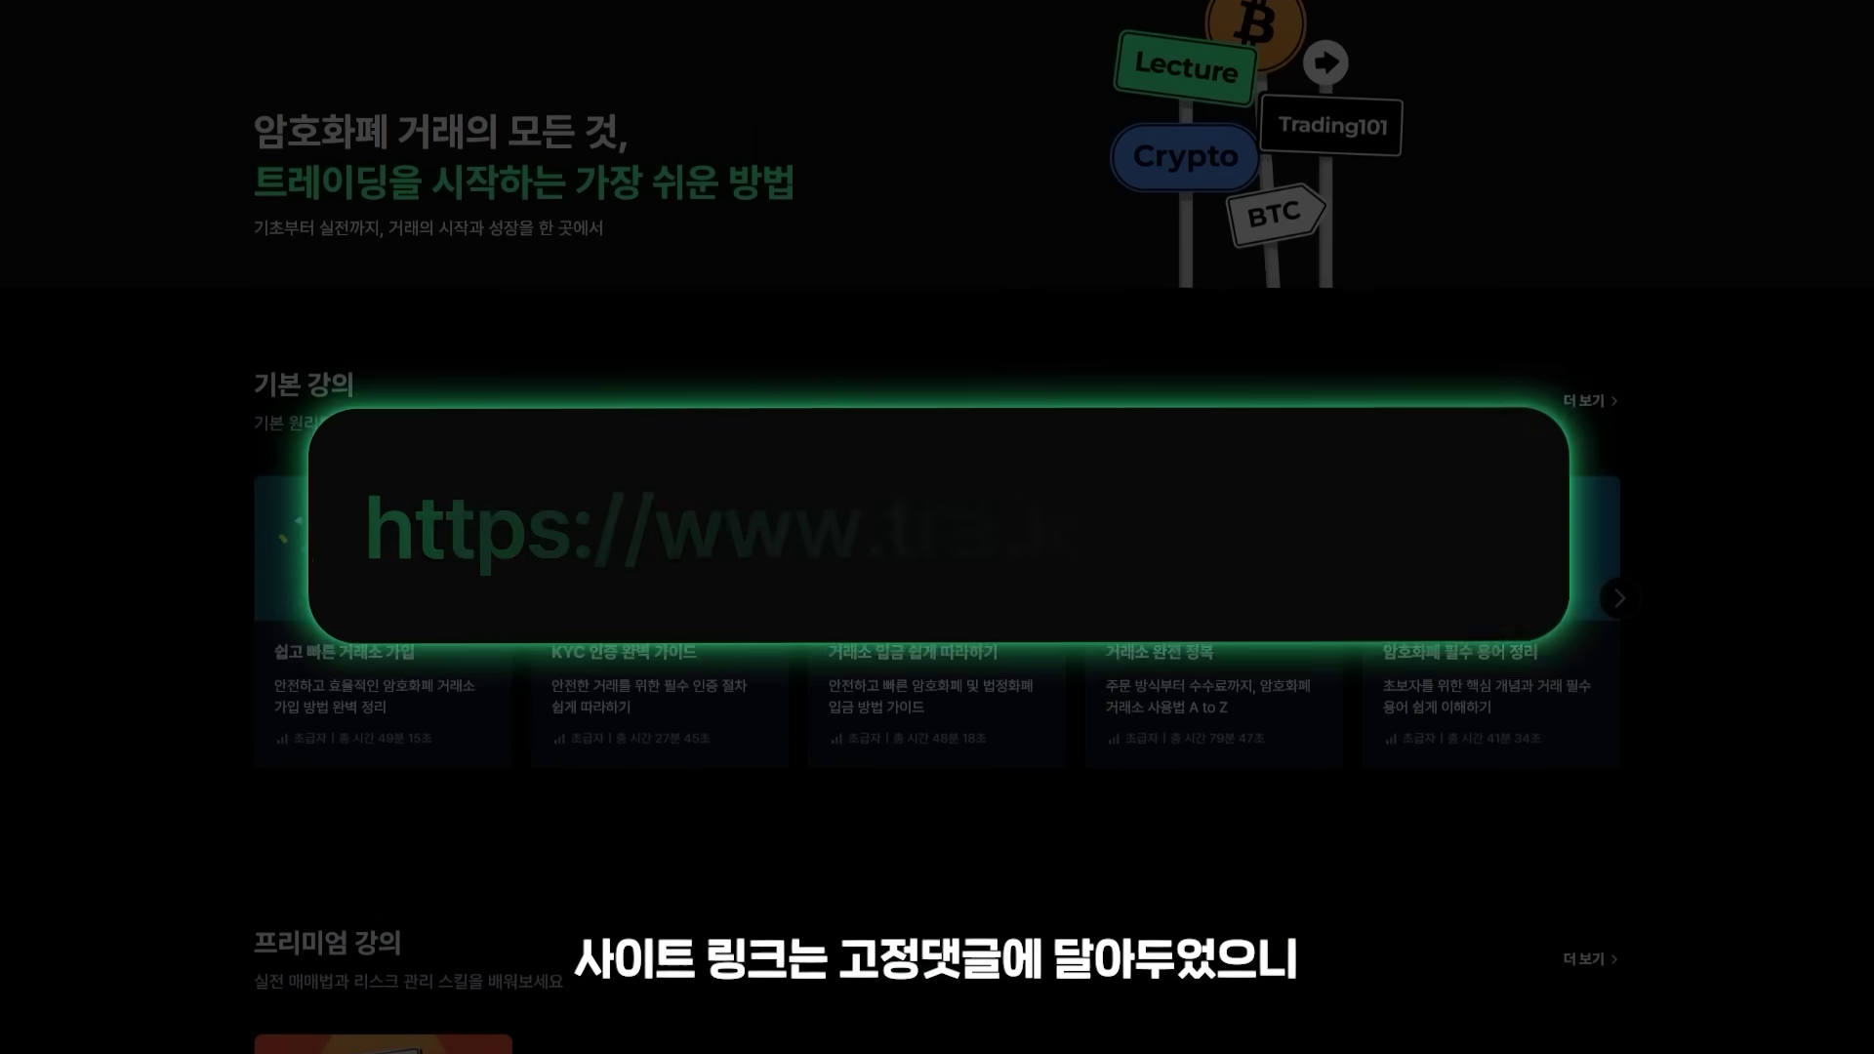
scroll(937, 527, down, 5)
scroll(937, 527, down, 8)
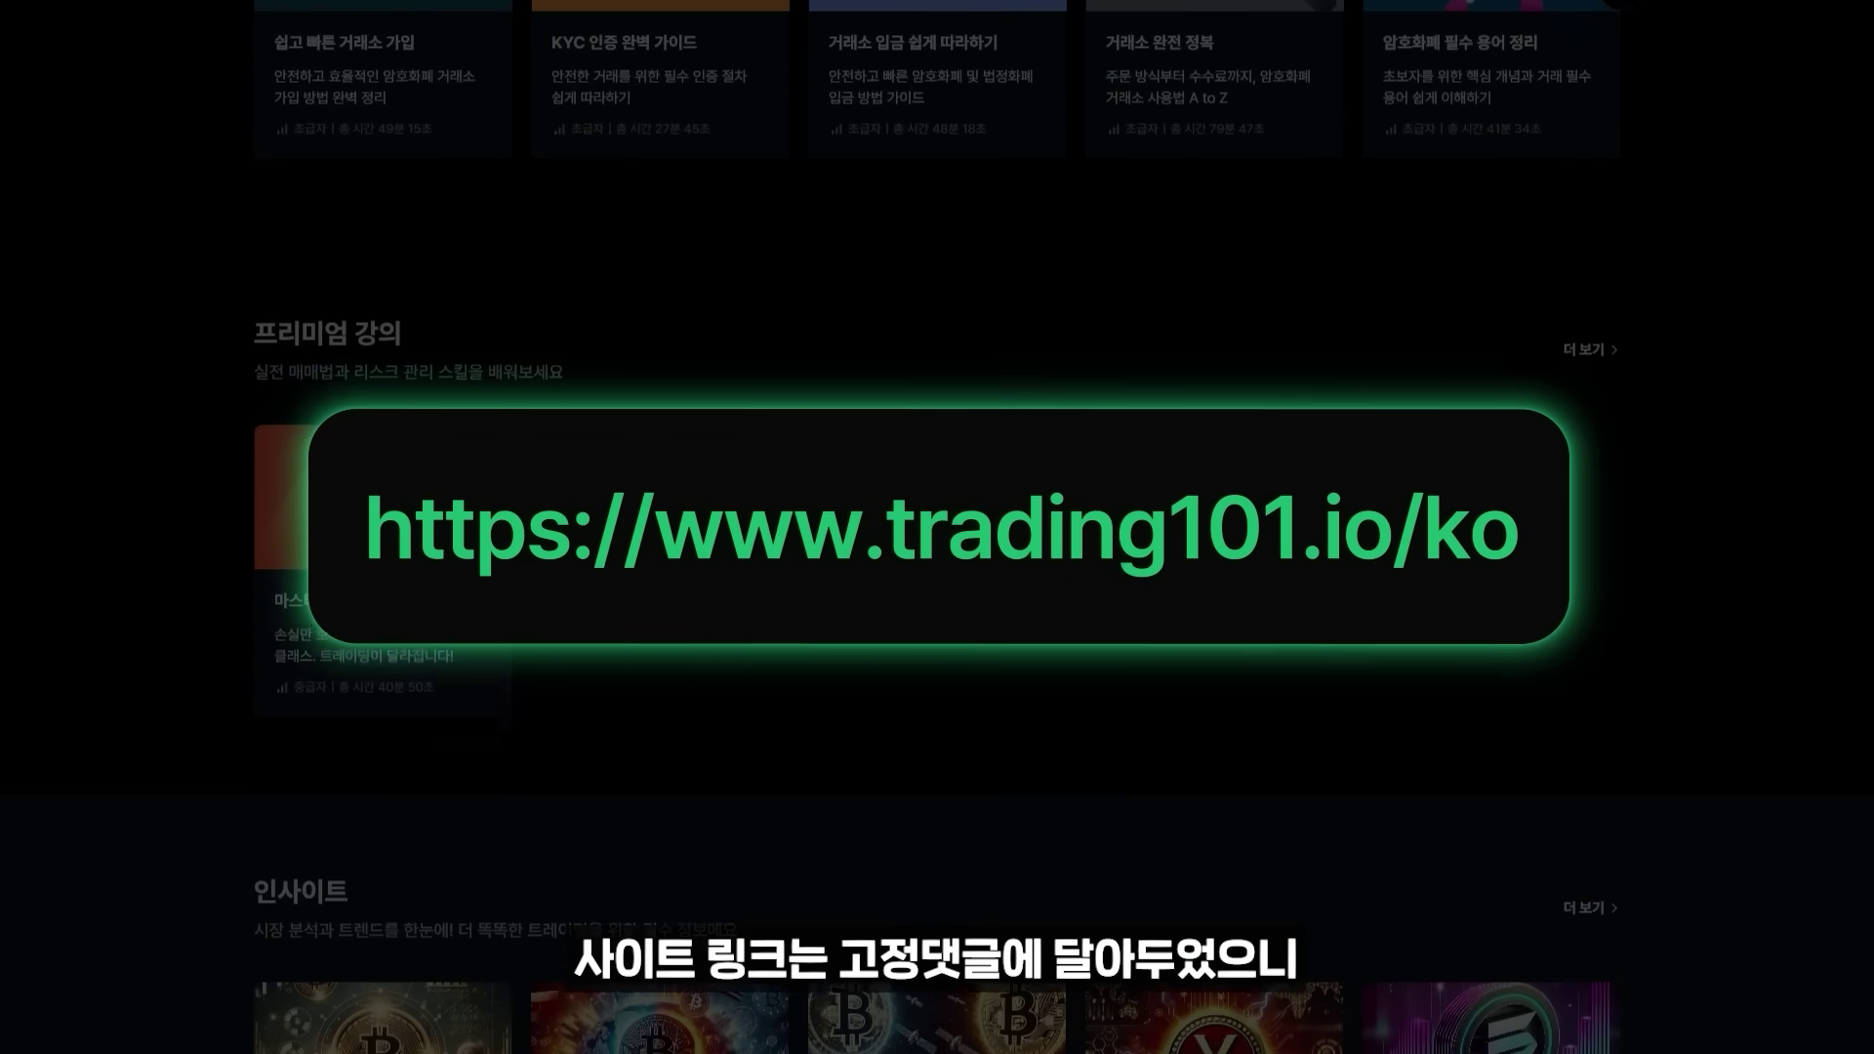
scroll(937, 527, down, 8)
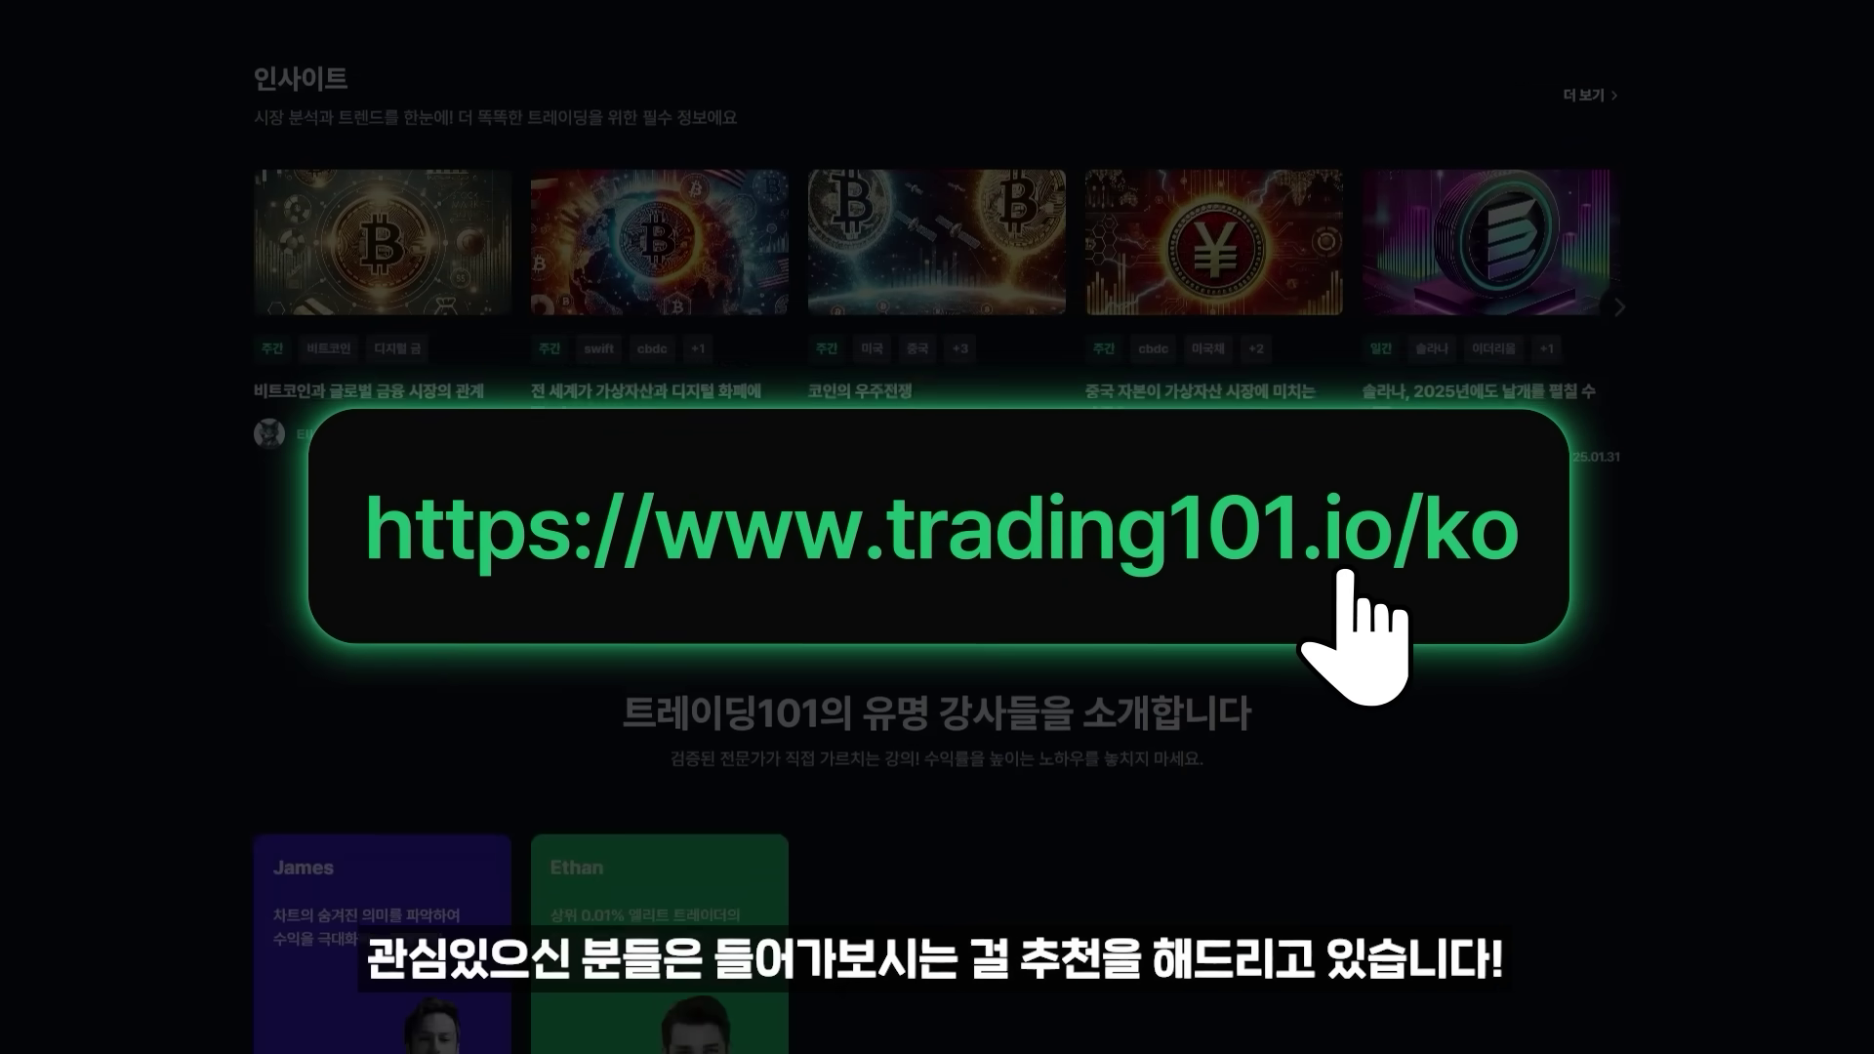
scroll(937, 527, down, 6)
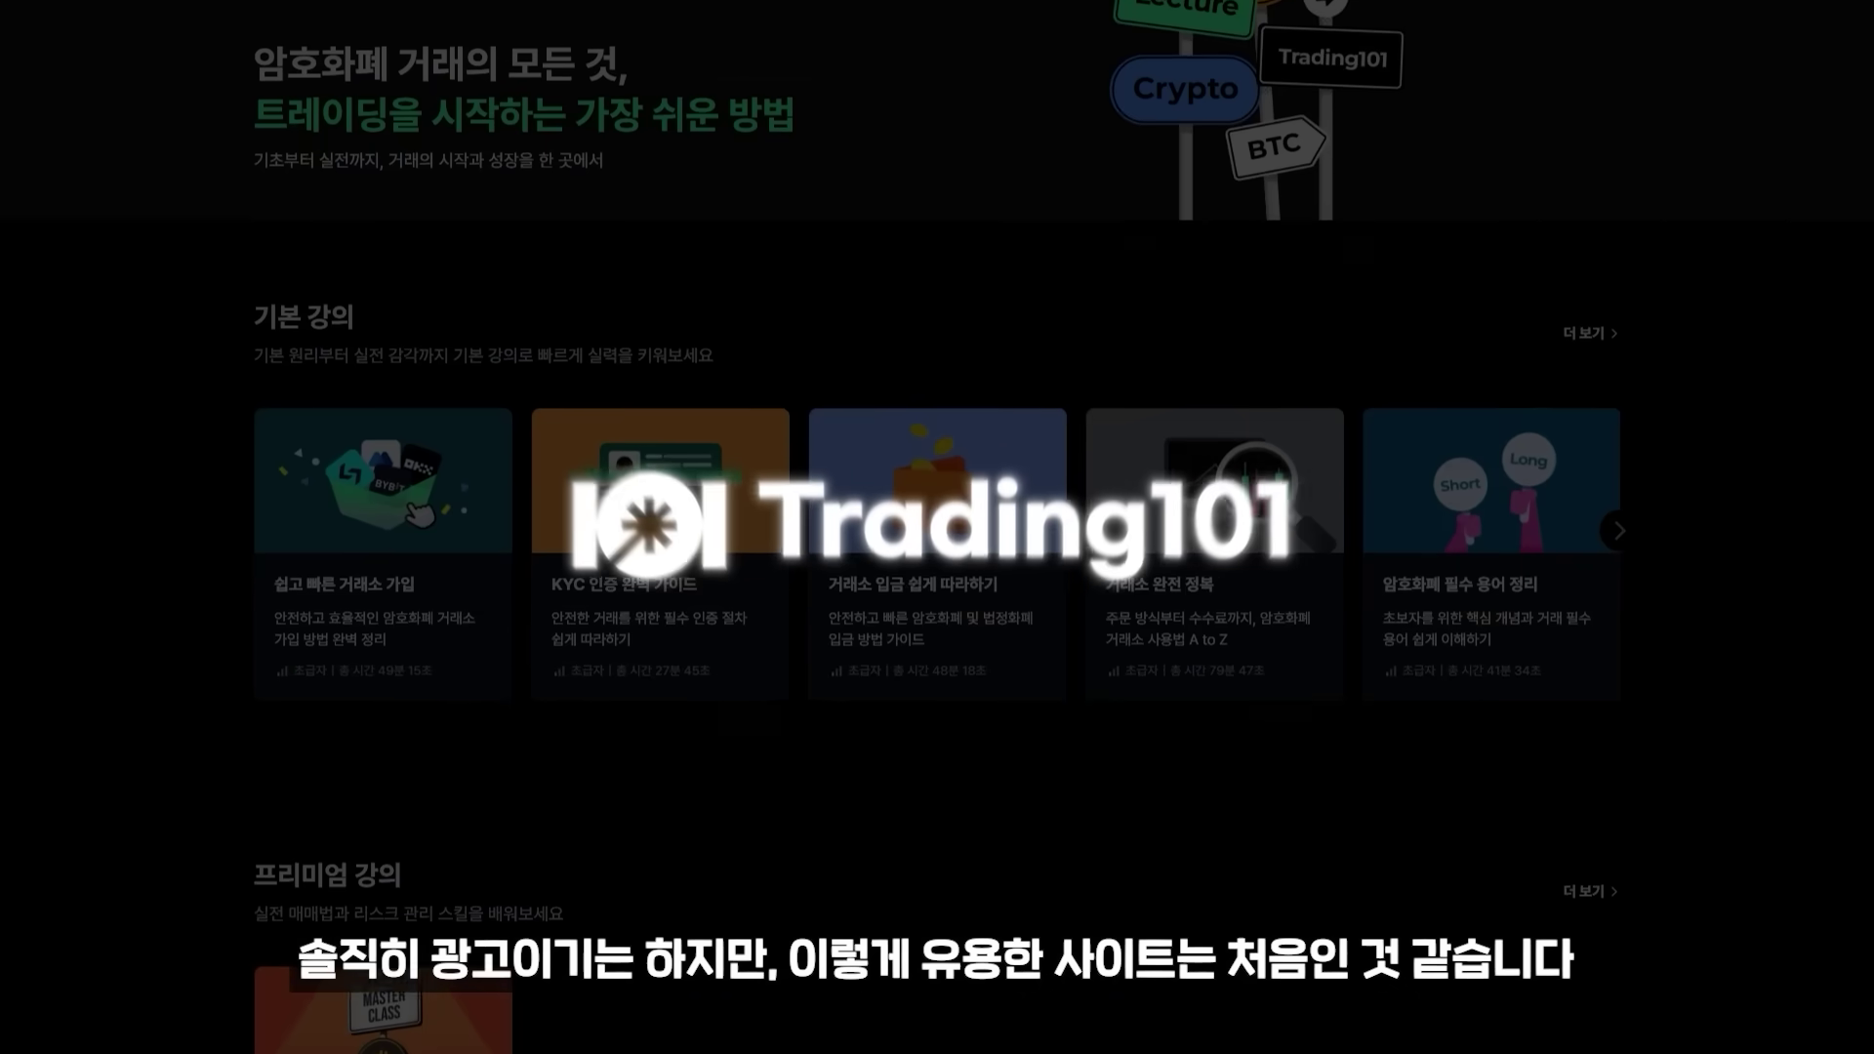
scroll(937, 527, down, 8)
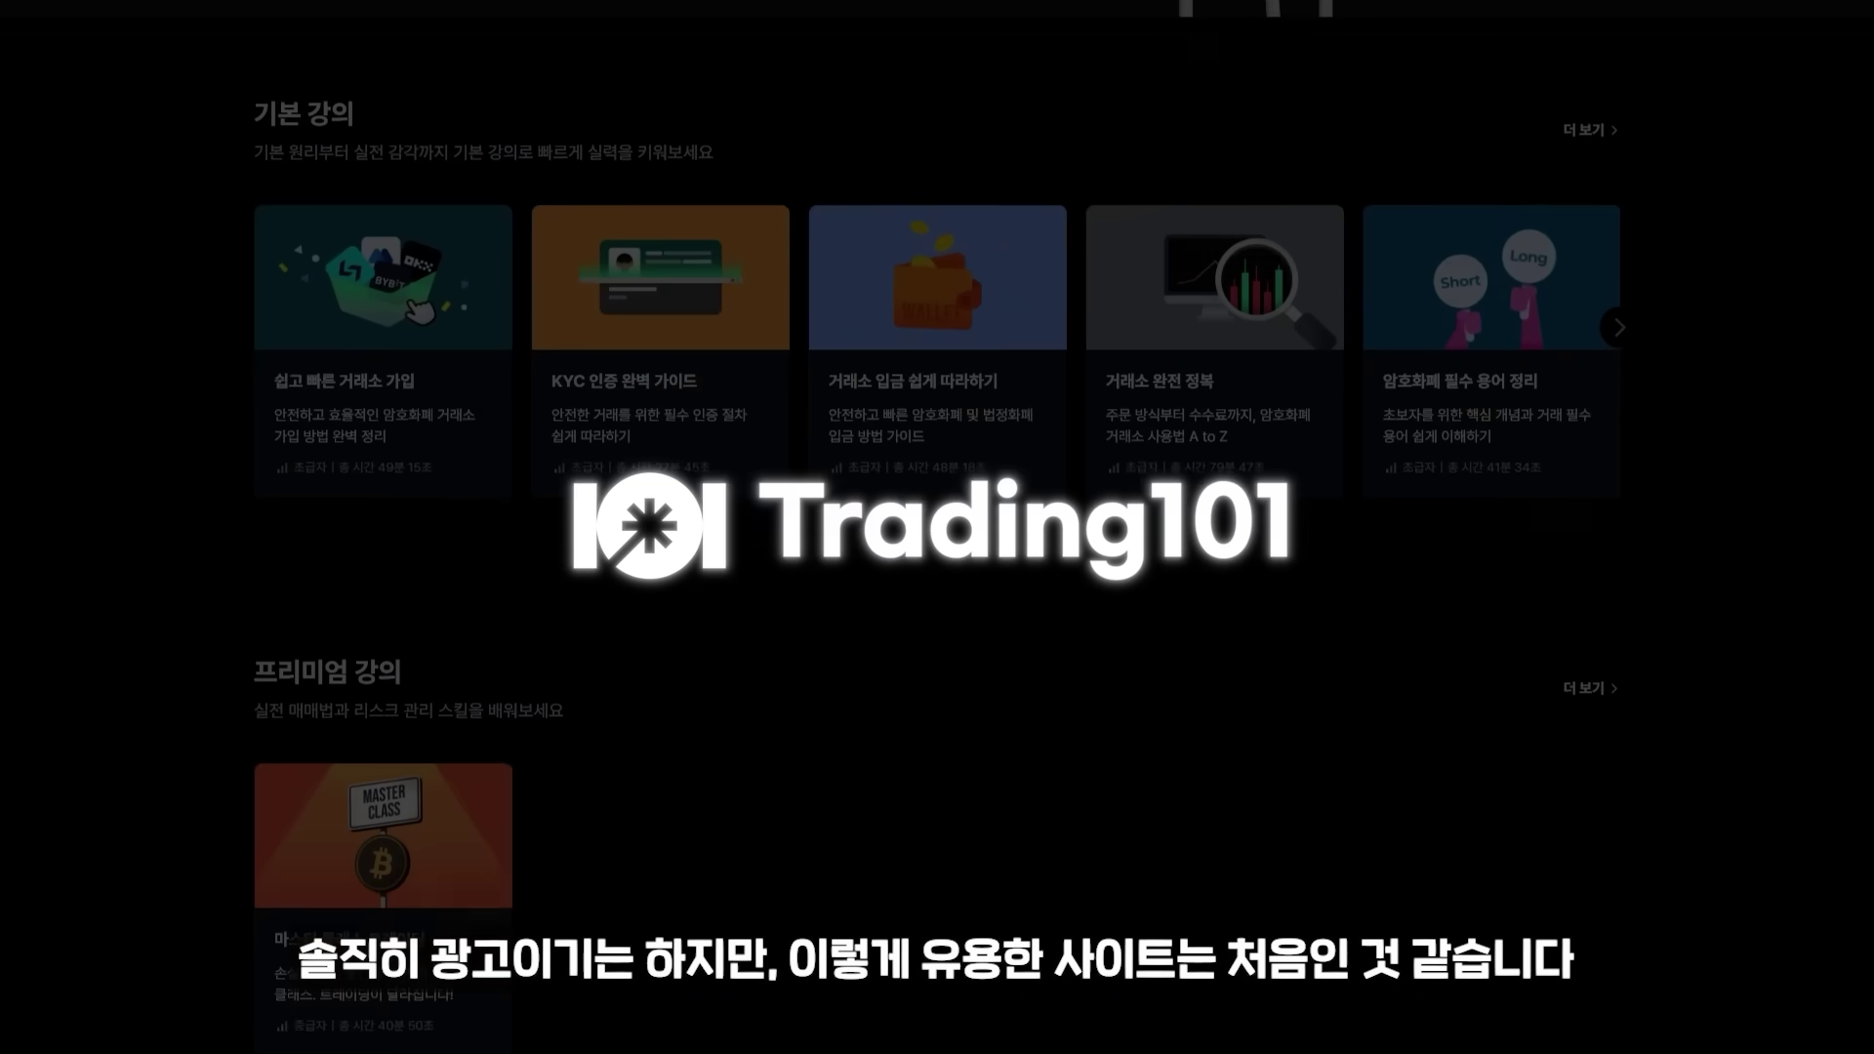
scroll(937, 527, down, 6)
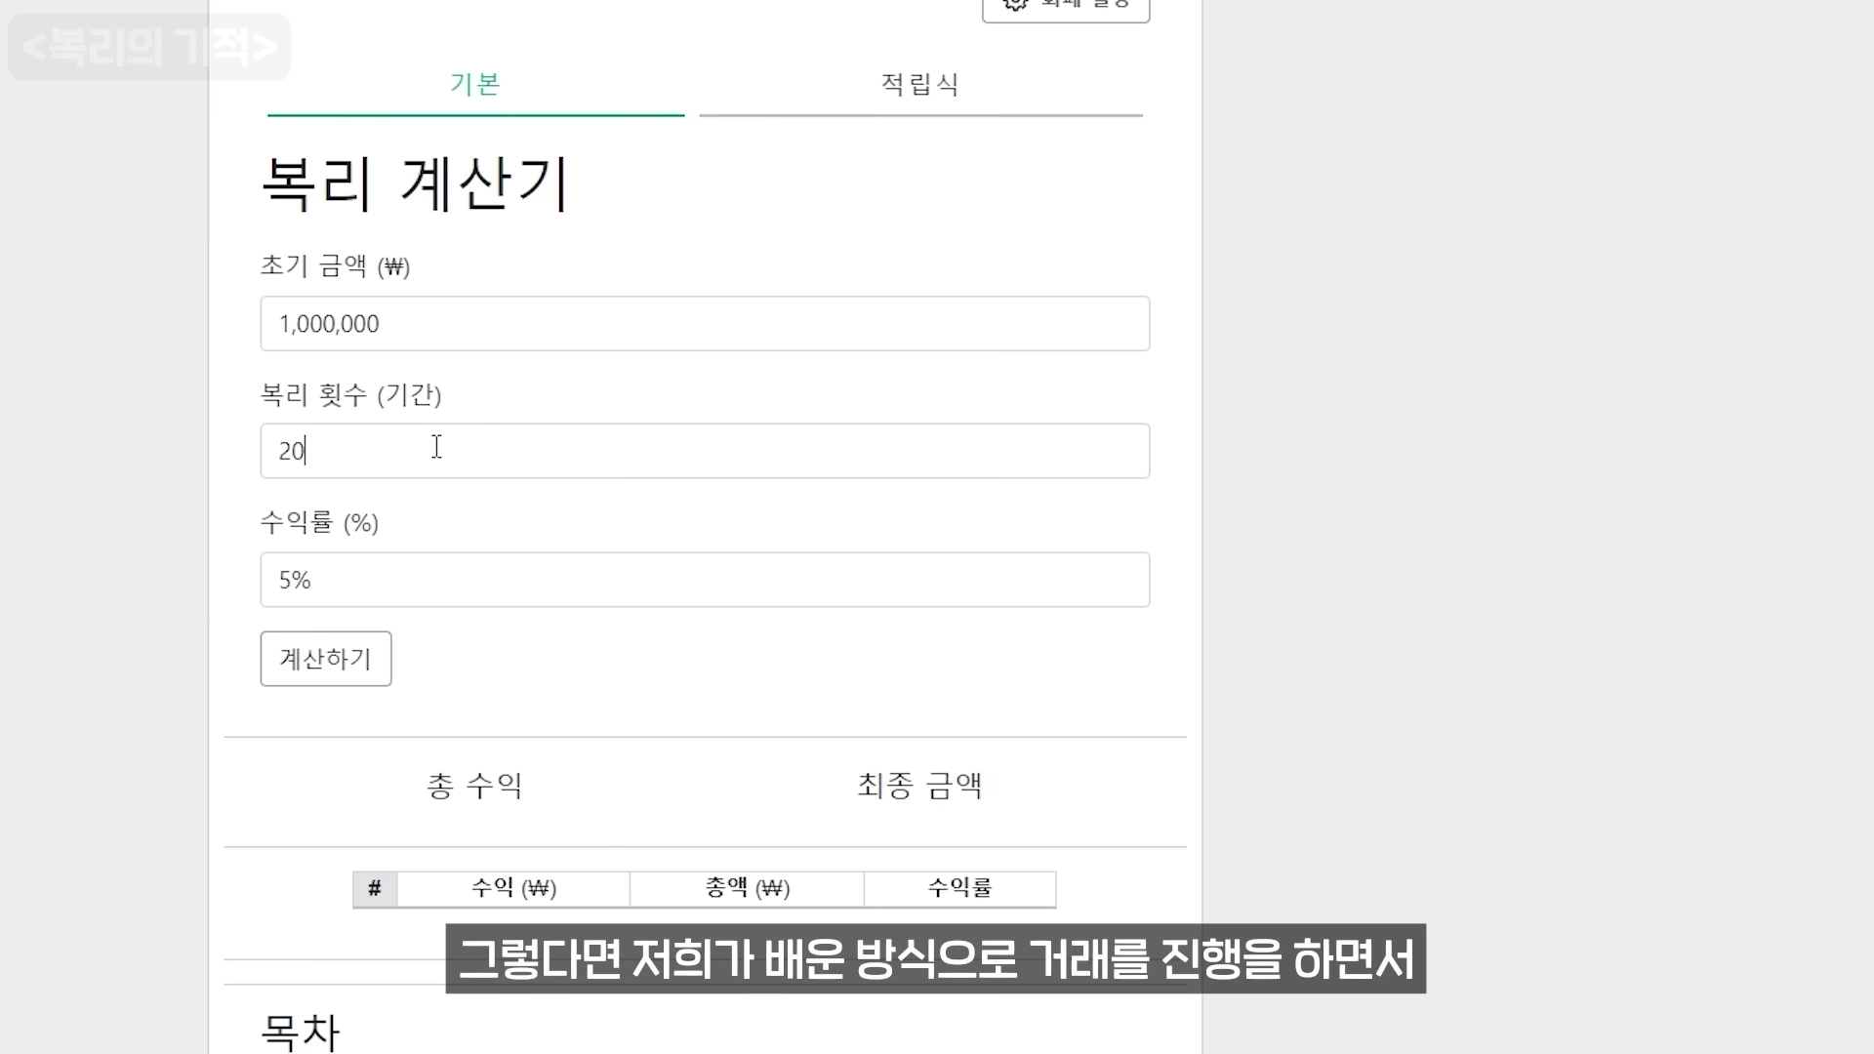
Set 365 periods and a 2% rate, then calculate a ₩1,377,408,292 final amount
drag(439, 443, 175, 426)
text(36)
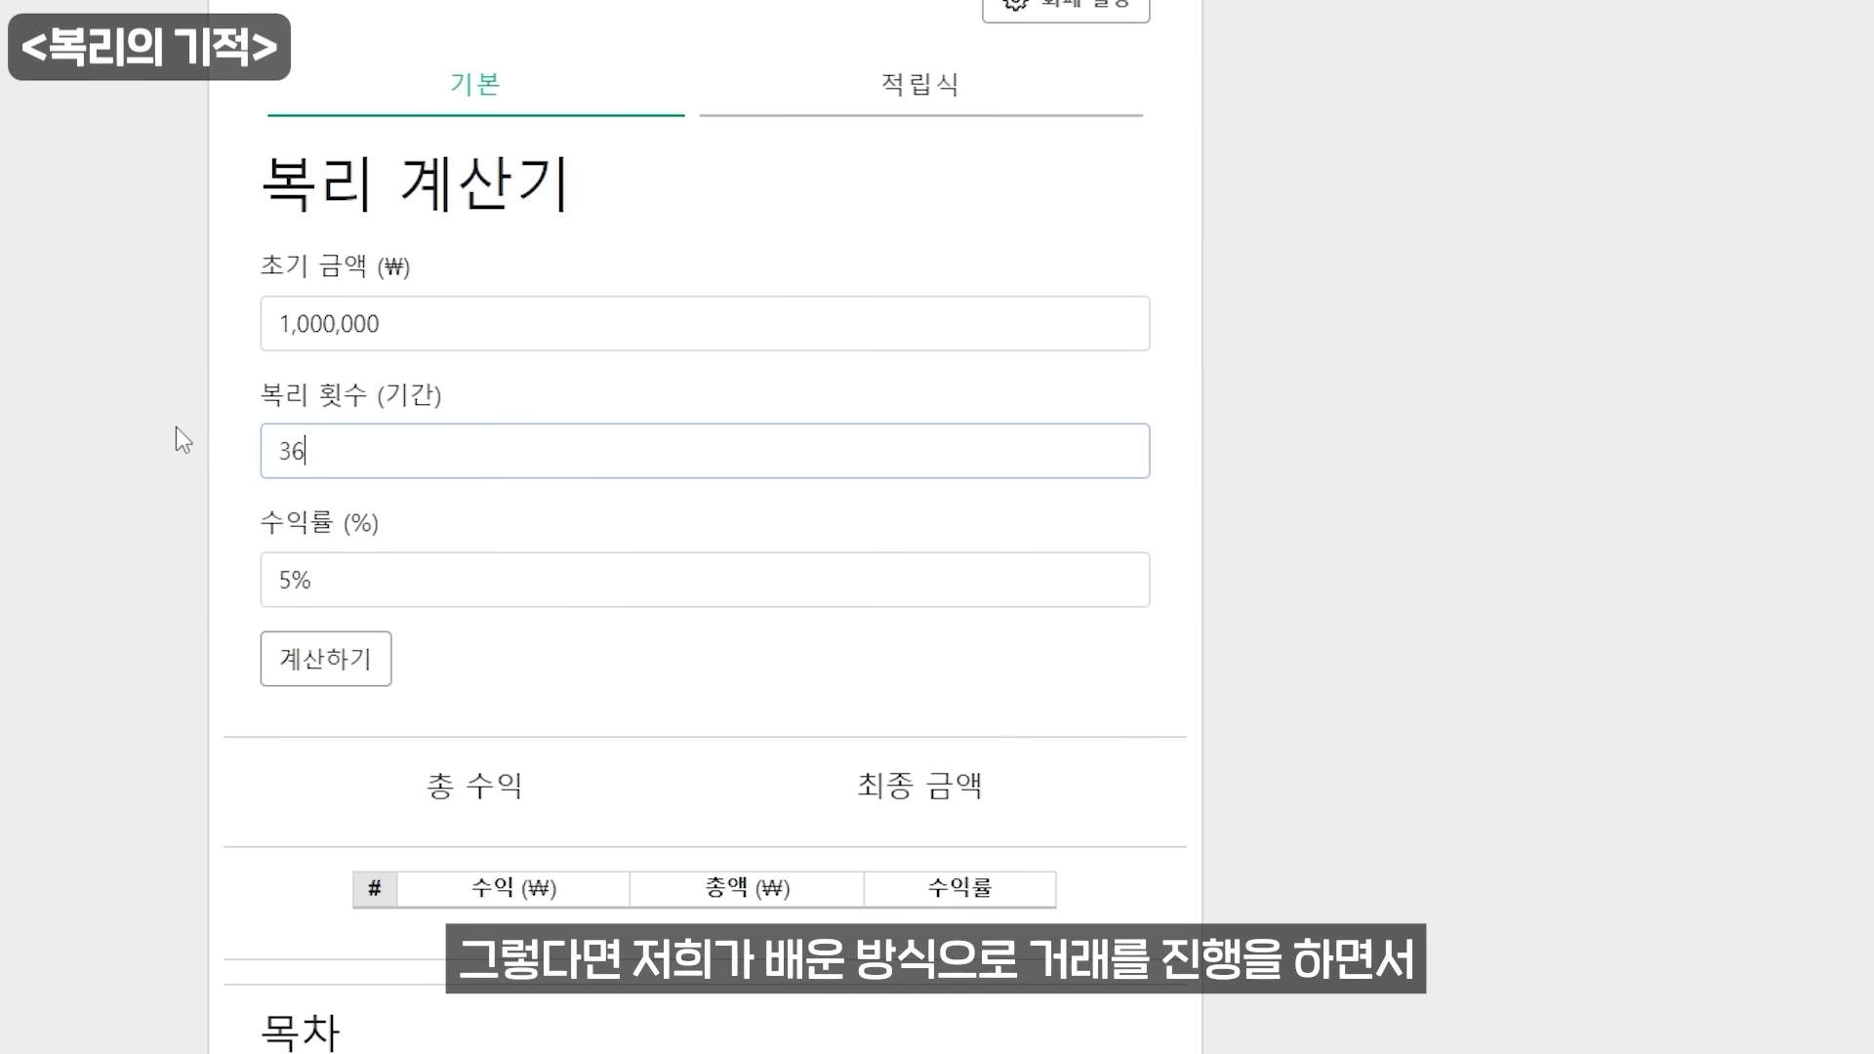
text(5)
drag(380, 553, 154, 554)
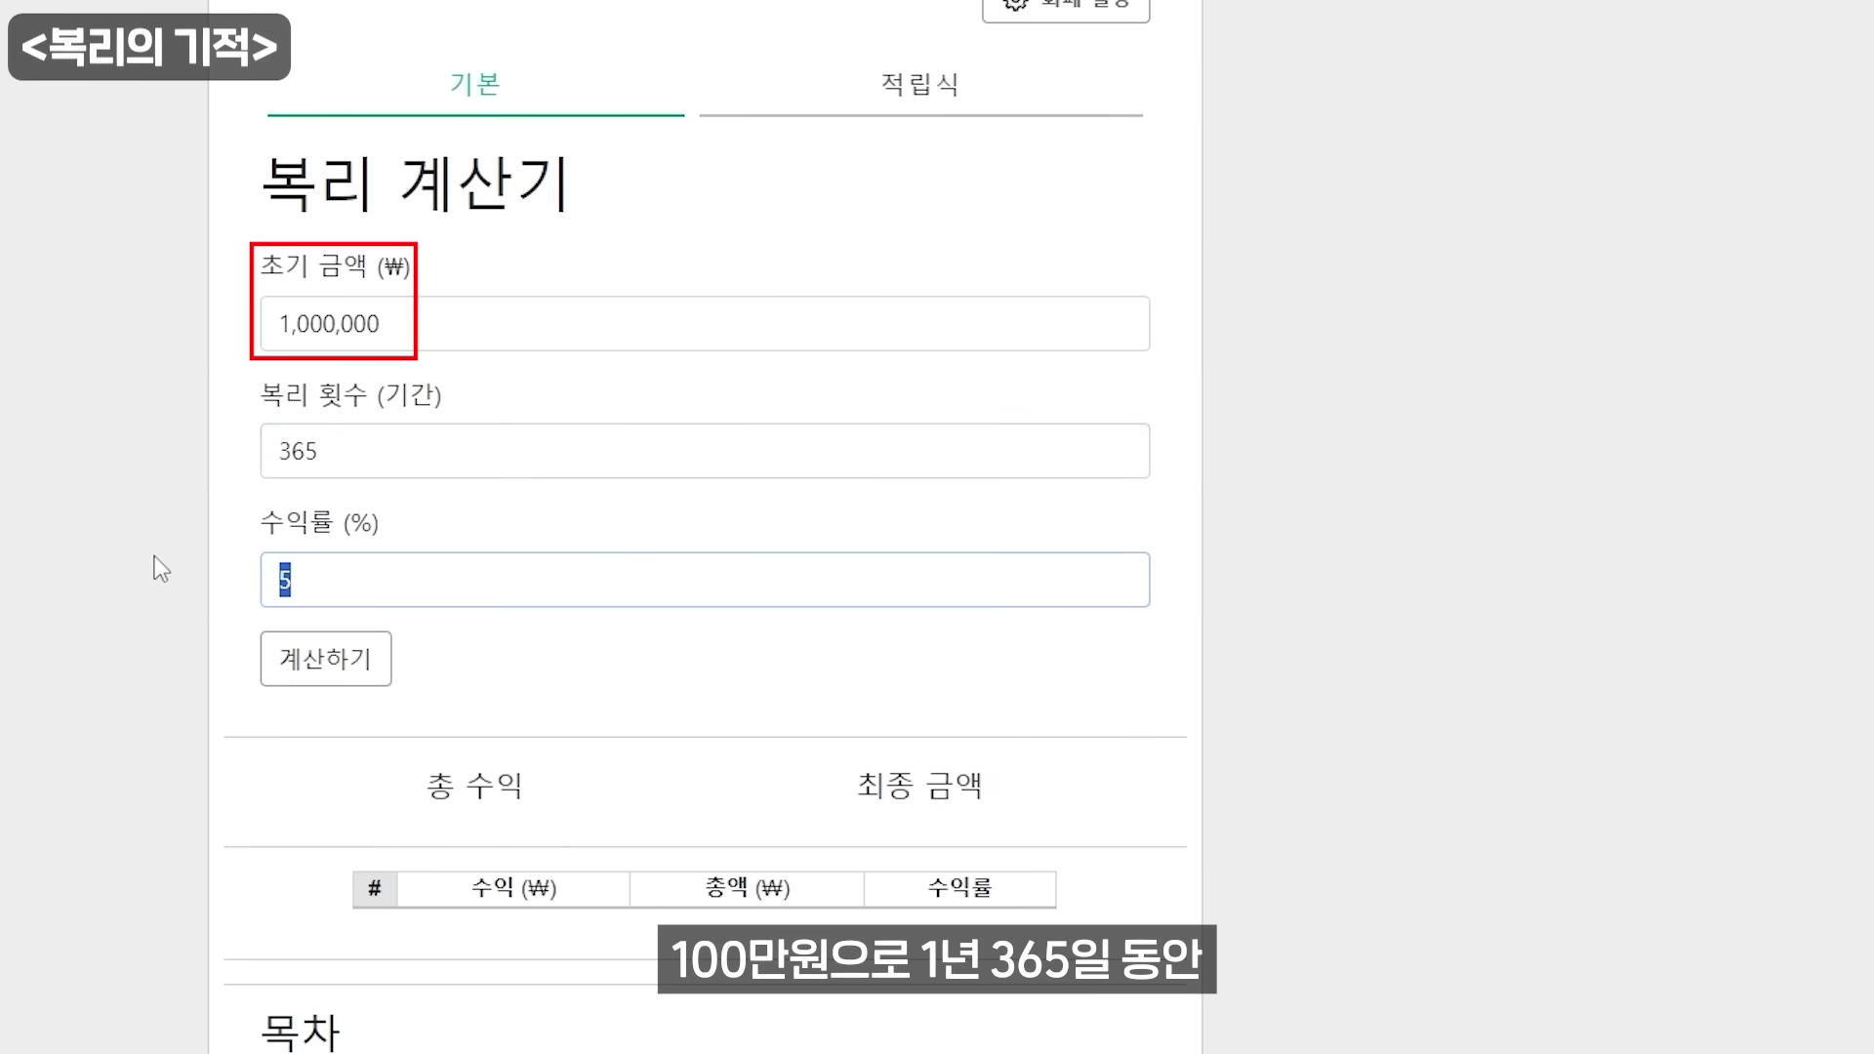
text(2)
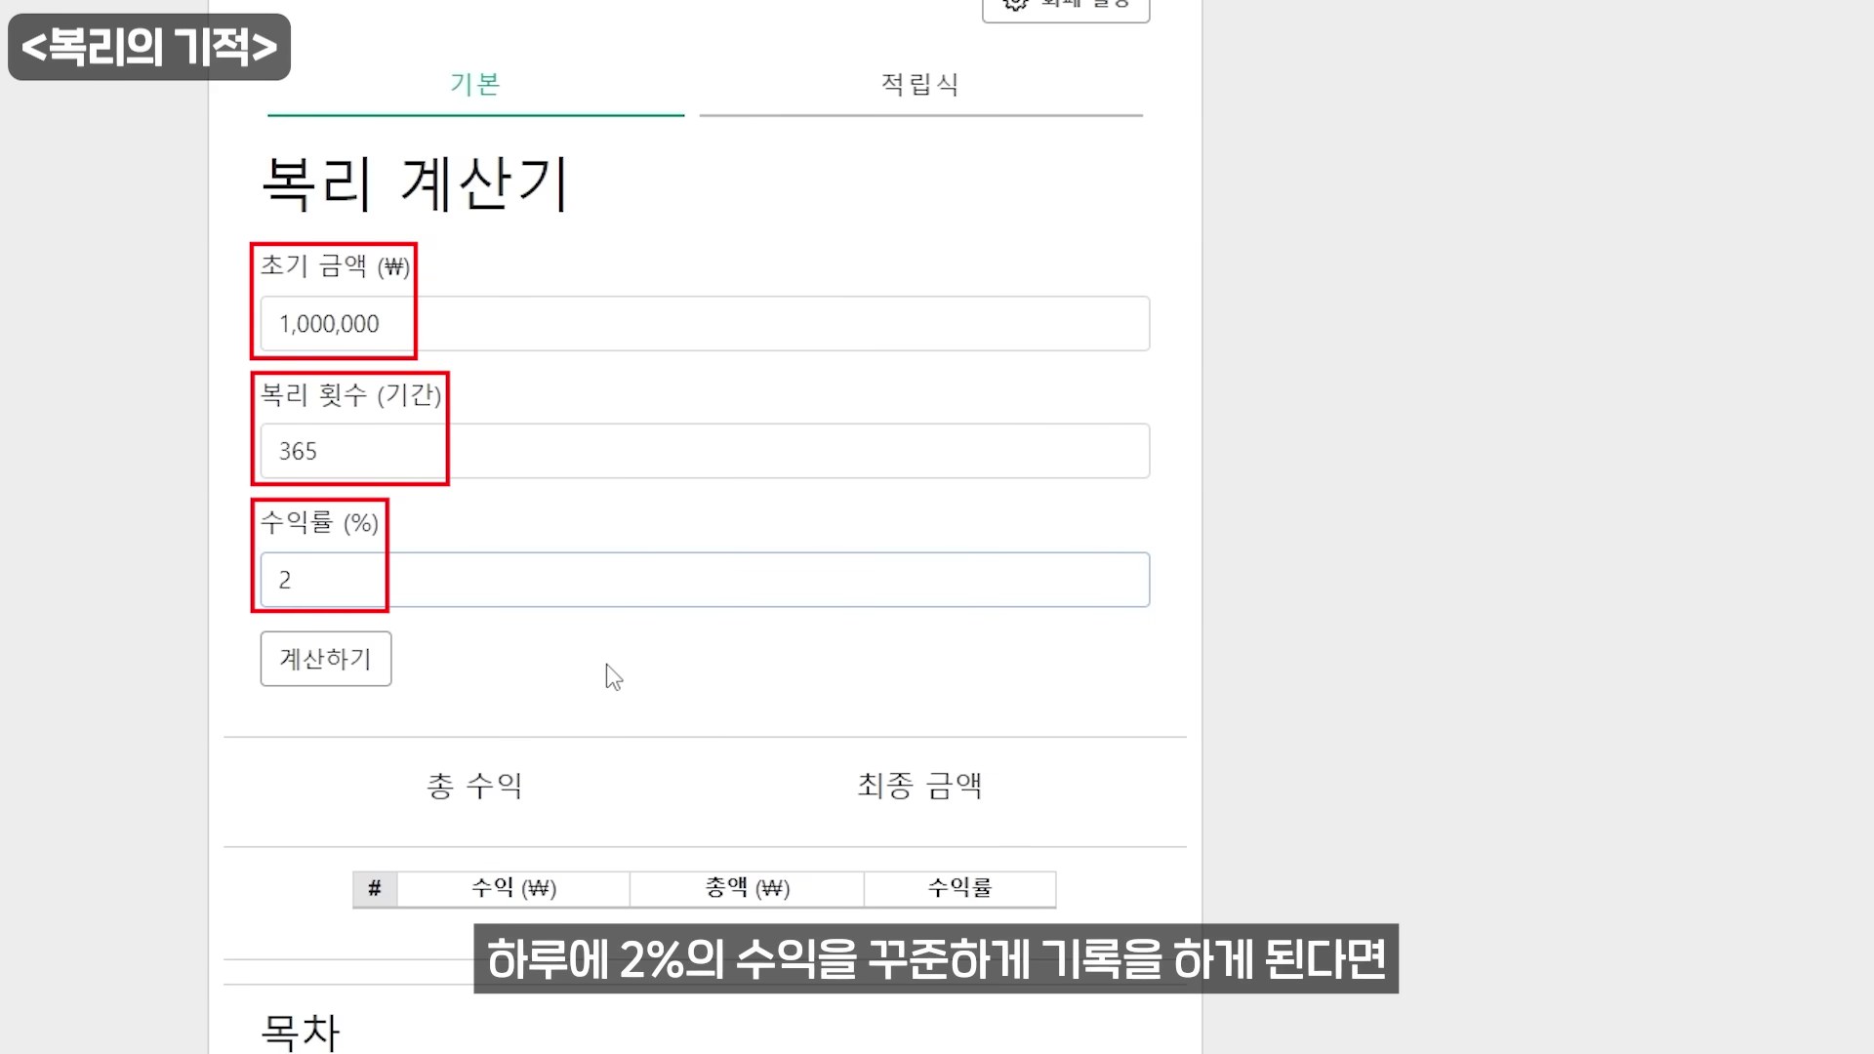
click(325, 659)
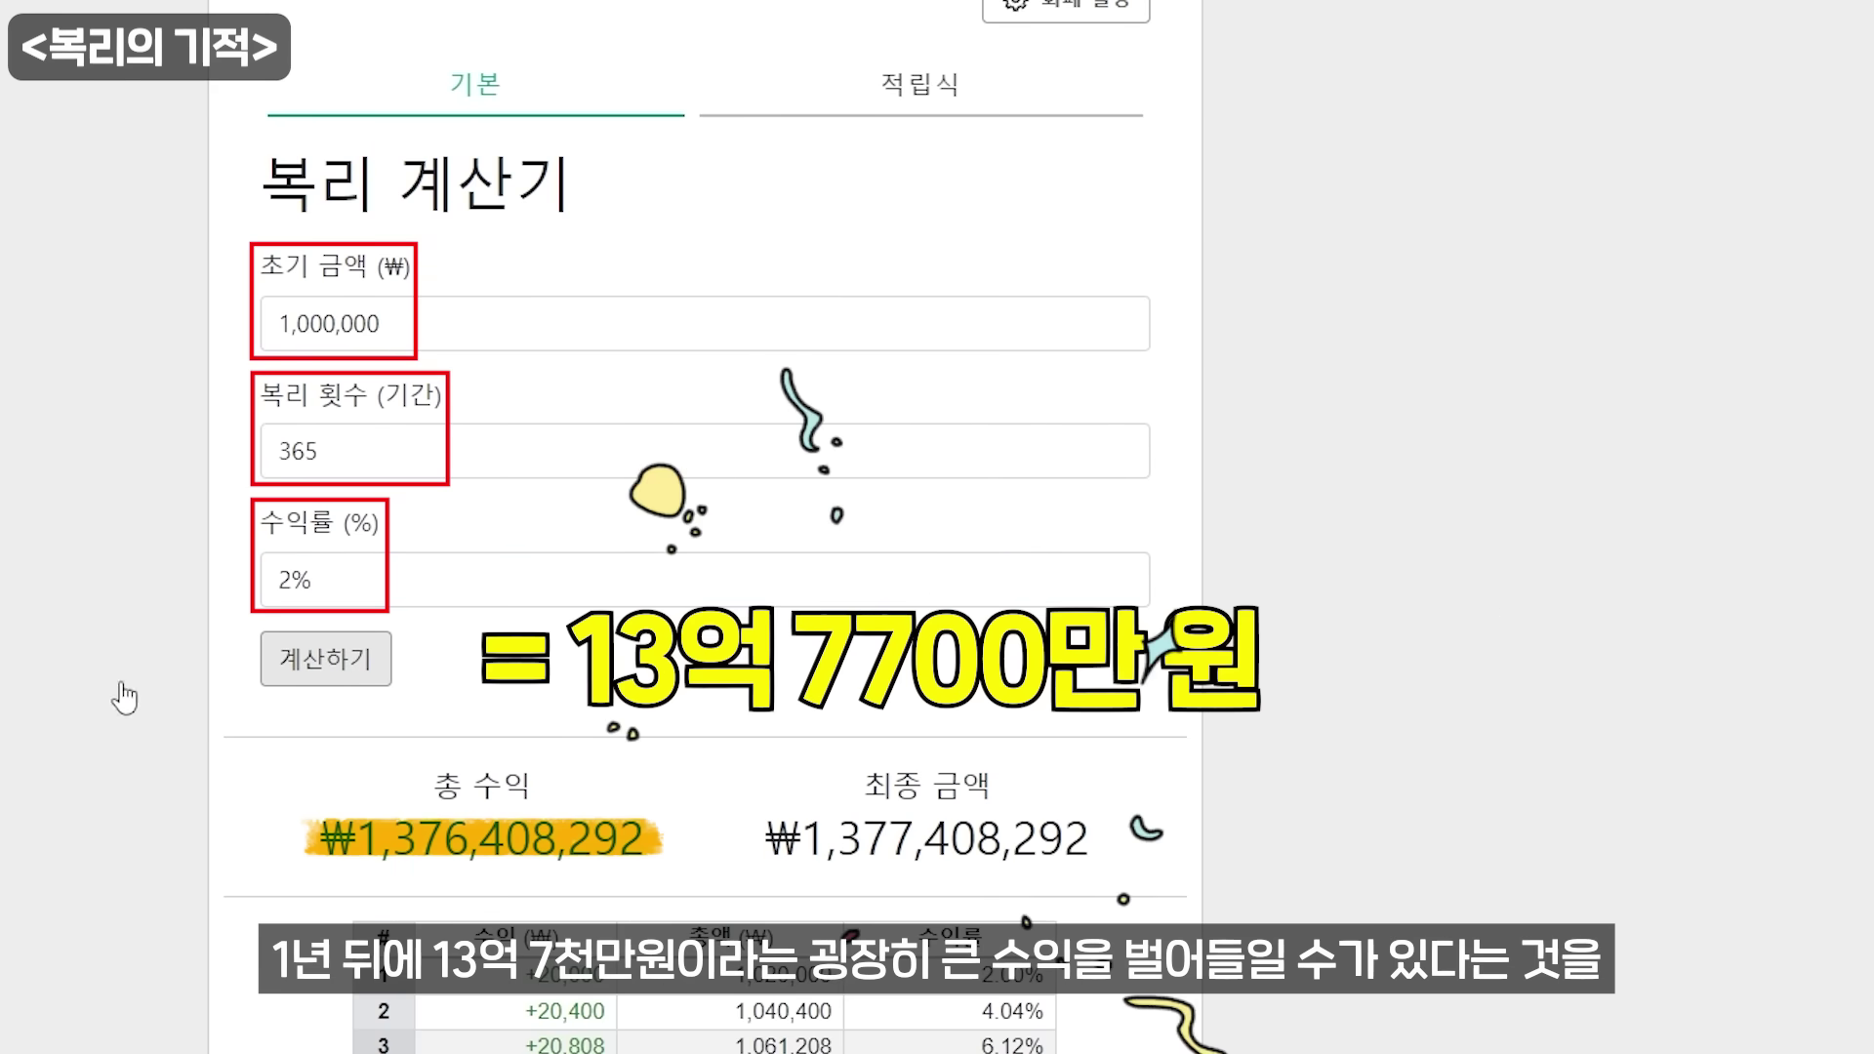